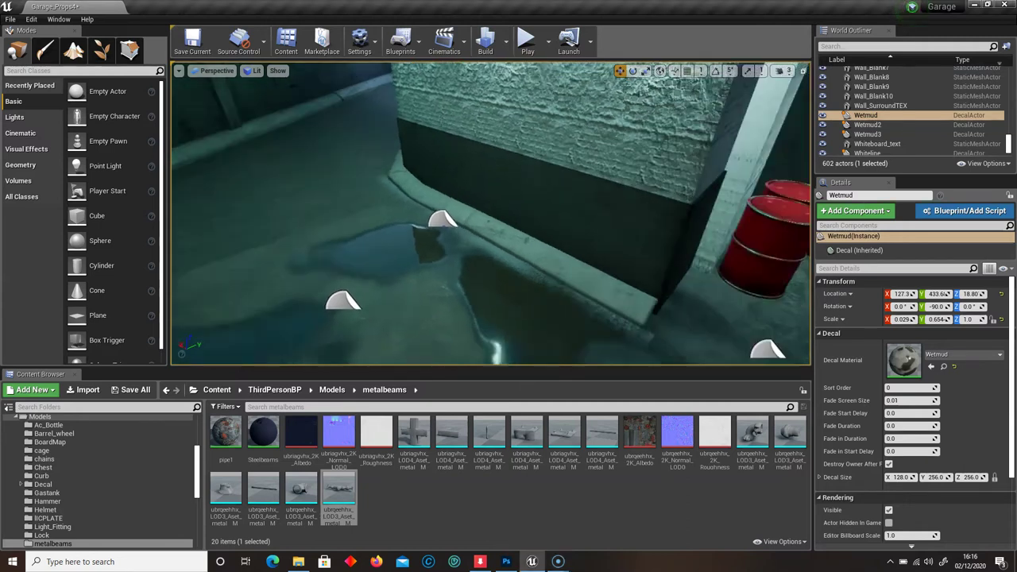
Move the Wetmud decal along the Y axis to about 154.8, onto the garage floor between the car lift ramps.
key("w")
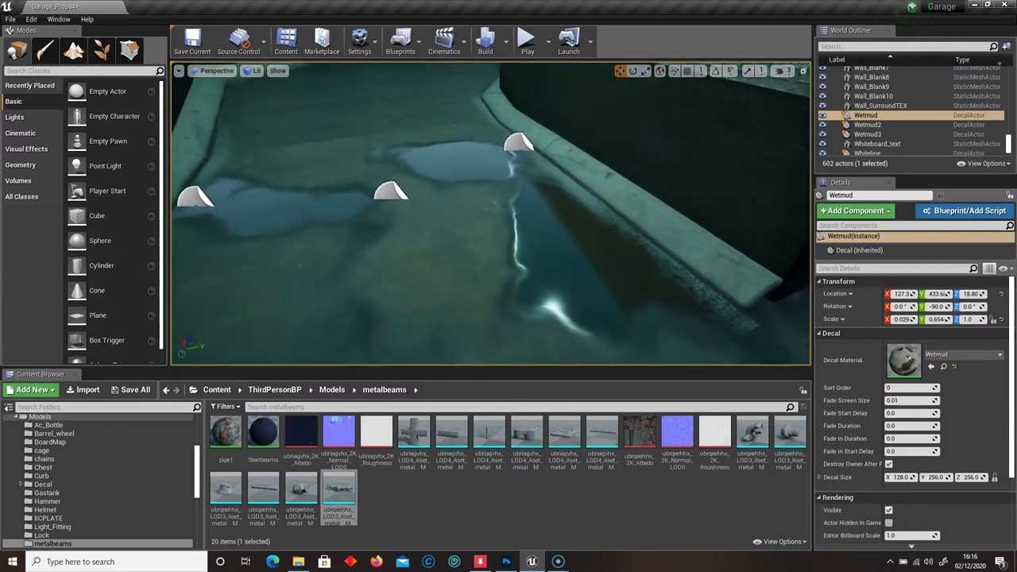
key("s")
mouse_move(491, 213)
right_mouse_down()
mouse_move(584, 213)
mouse_move(469, 215)
mouse_move(467, 151)
mouse_move(457, 210)
mouse_move(501, 213)
right_mouse_up()
key("s")
left_click_drag(573, 243, 421, 251)
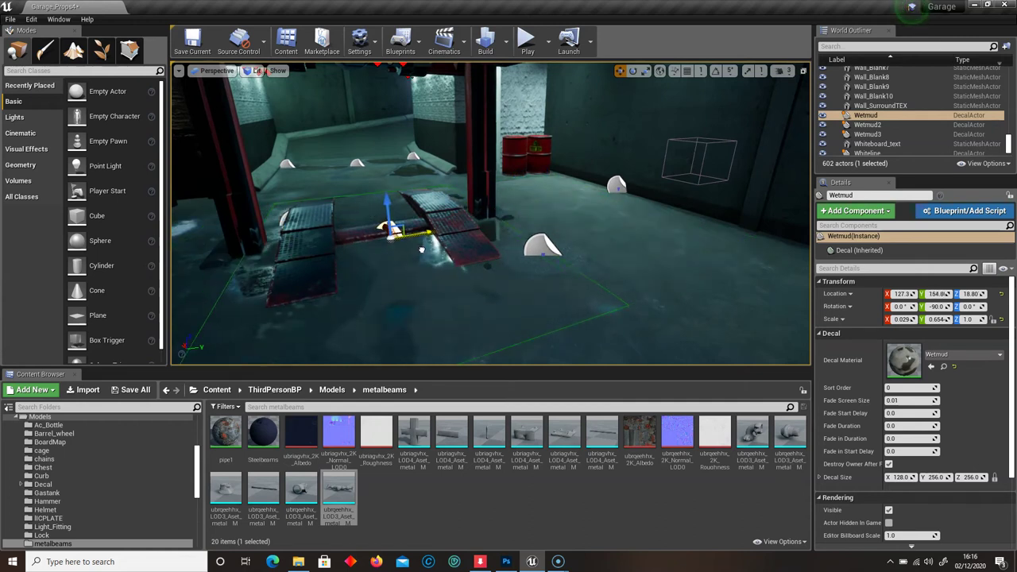
left_click(421, 250)
mouse_move(421, 250)
right_mouse_down()
mouse_move(433, 247)
mouse_move(409, 250)
mouse_move(421, 248)
right_mouse_up()
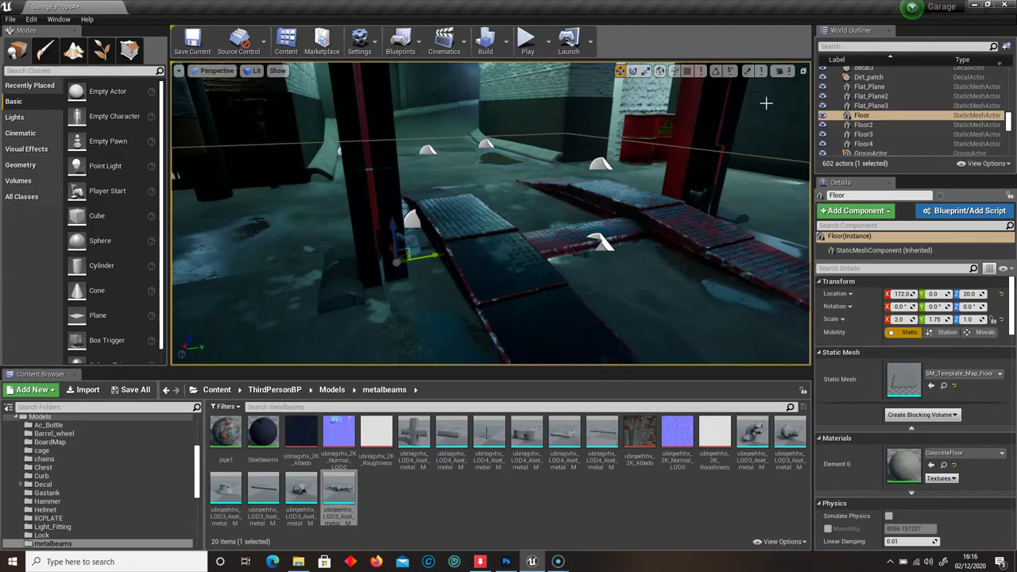
Switch to Photoshop, show Layer 2 and set its blend mode to Multiply over the concrete texture.
left_click(974, 7)
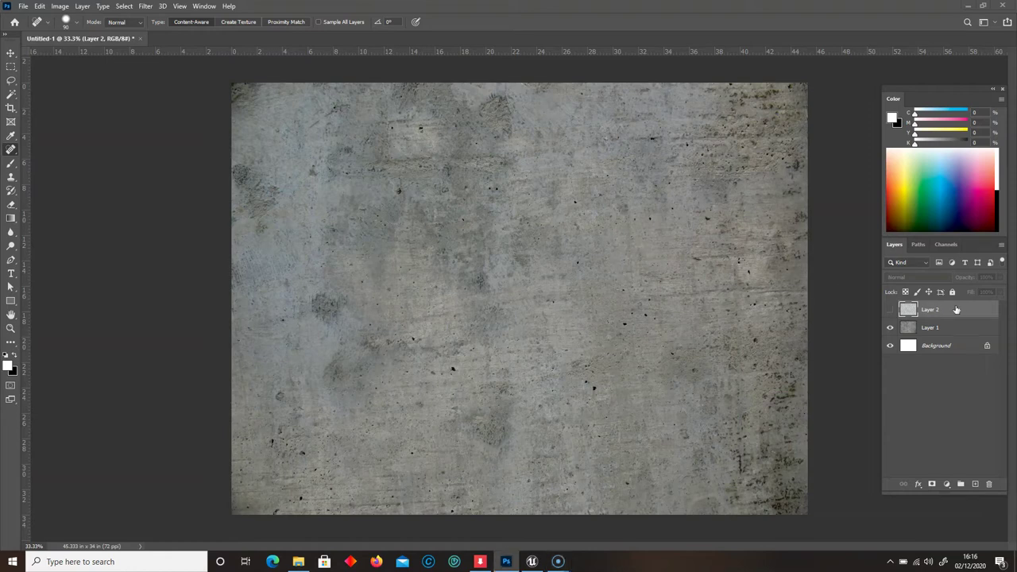
left_click(891, 310)
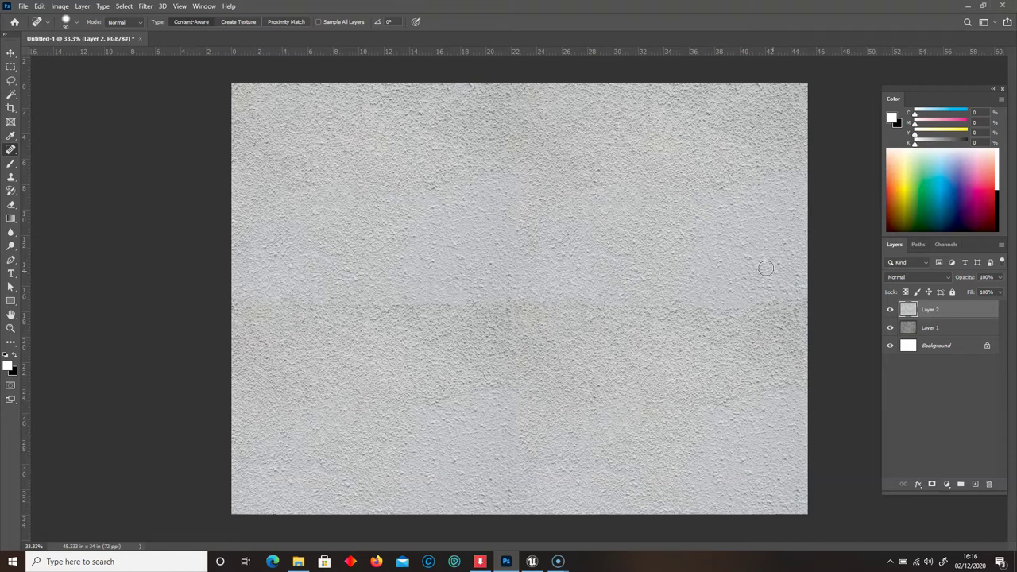
left_click(999, 277)
mouse_move(995, 292)
left_mouse_down()
mouse_move(972, 291)
mouse_move(998, 292)
left_mouse_up()
left_click(913, 276)
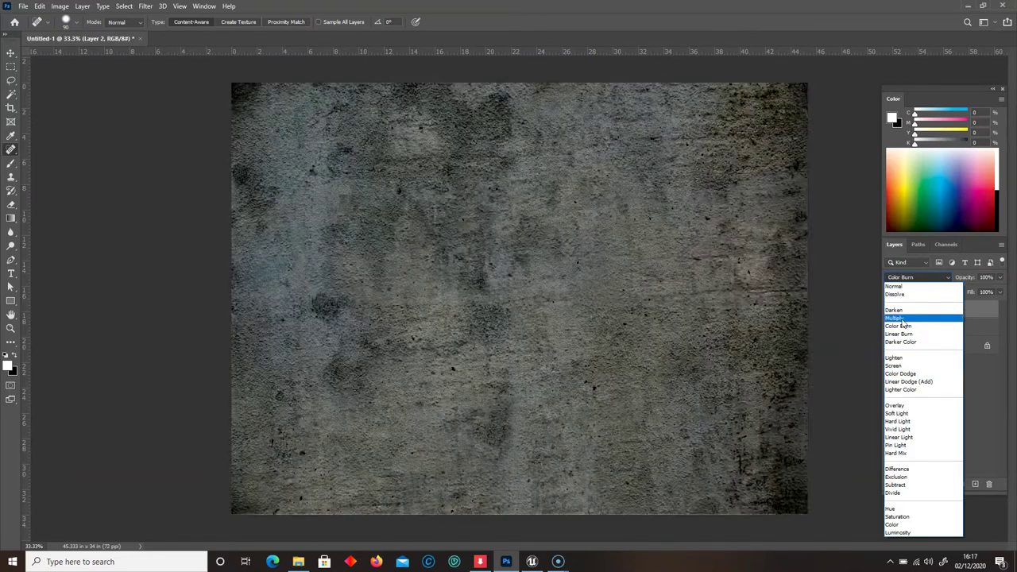
left_click(894, 318)
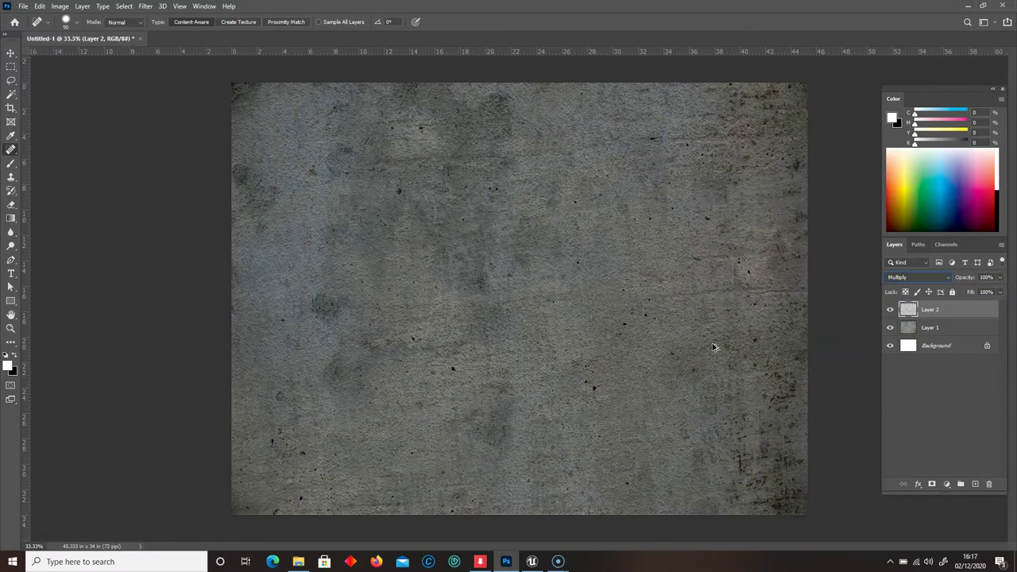
Compare the concrete texture up close with Layer 2 hidden and shown.
key("ctrl+plus")
key("ctrl+plus")
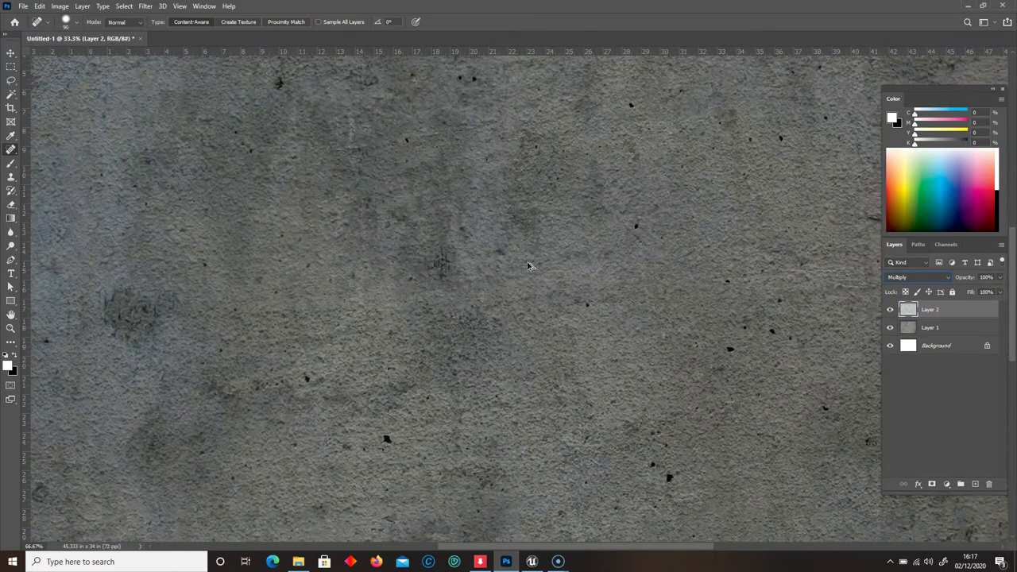
left_click(891, 311)
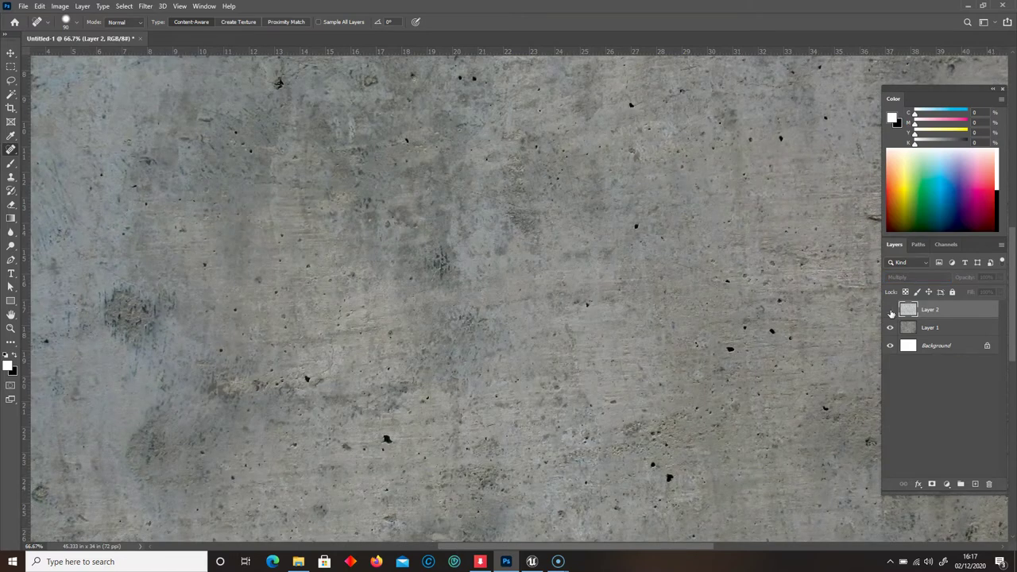
left_click(891, 311)
key("ctrl+minus")
key("ctrl+minus")
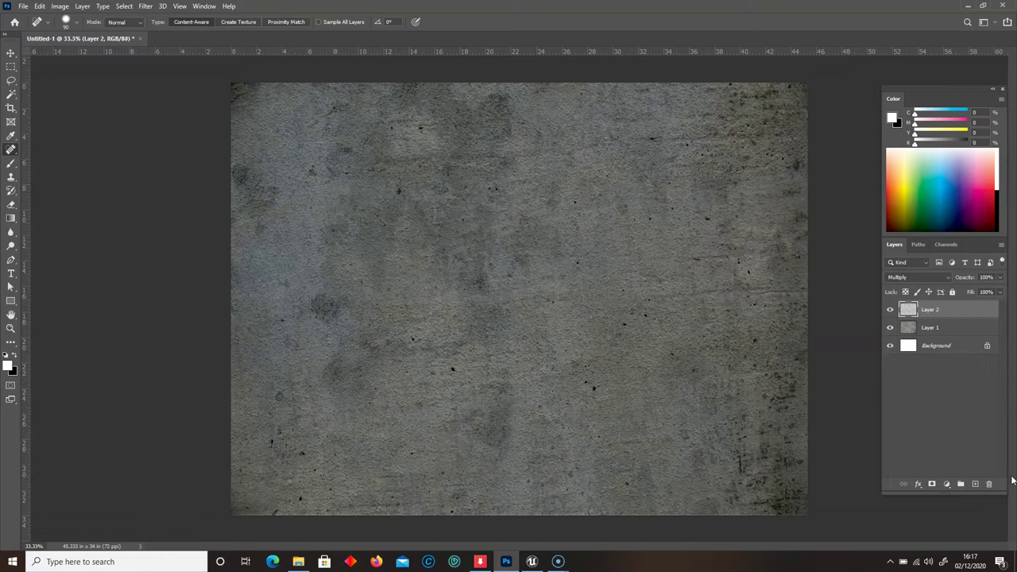
Add a new layer above Layer 2 and fill it with the white foreground colour at 100% opacity.
left_click(974, 484)
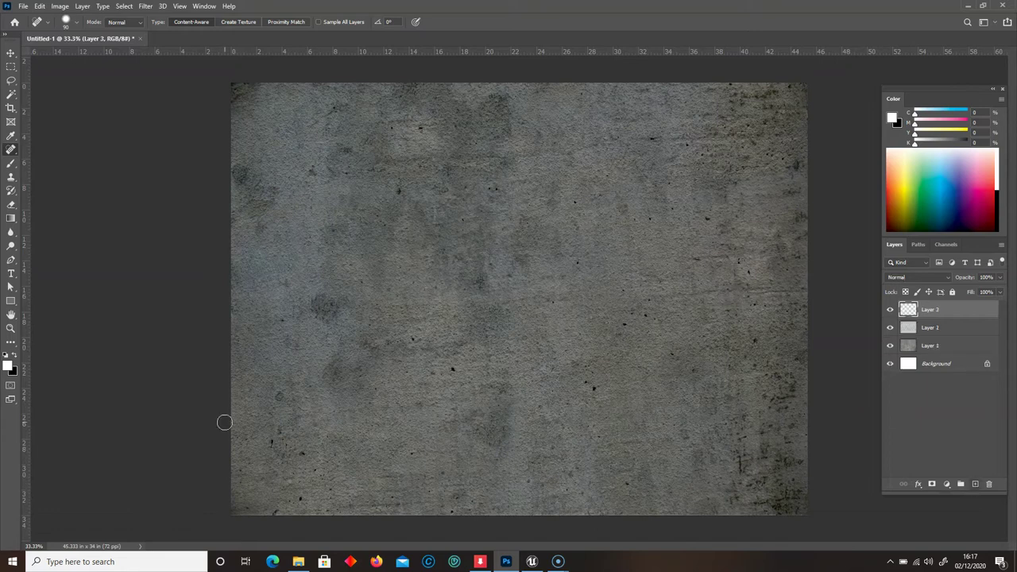
left_click(40, 5)
left_click(55, 173)
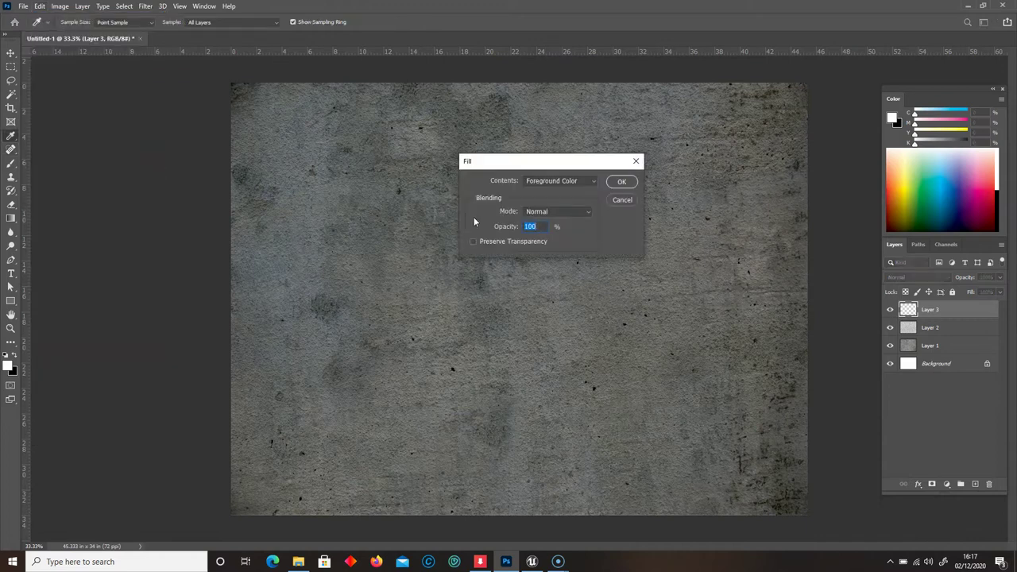
left_click(622, 182)
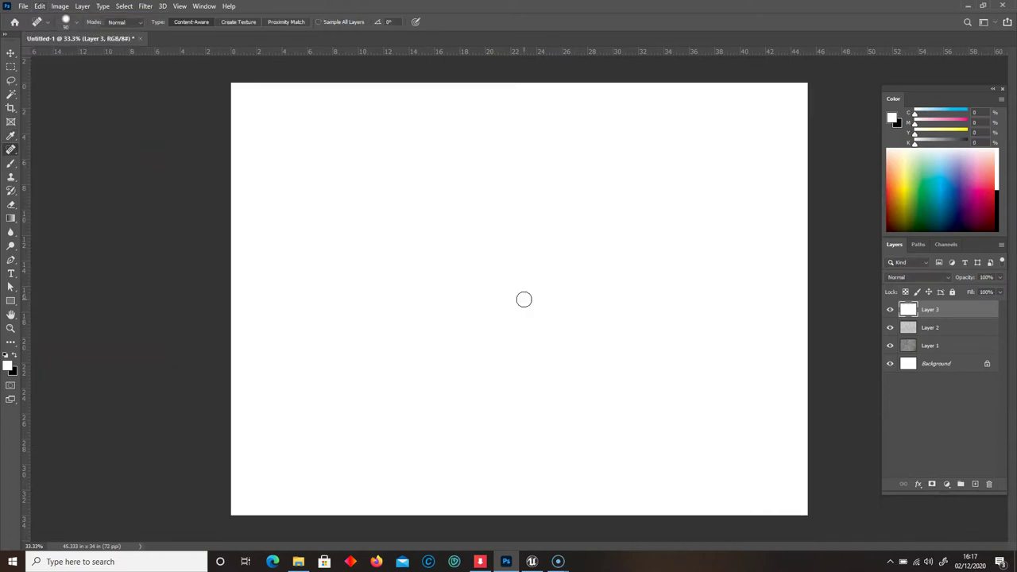
Render Clouds on Layer 3 and reapply the filter several times to vary the black-and-white pattern.
left_click(147, 8)
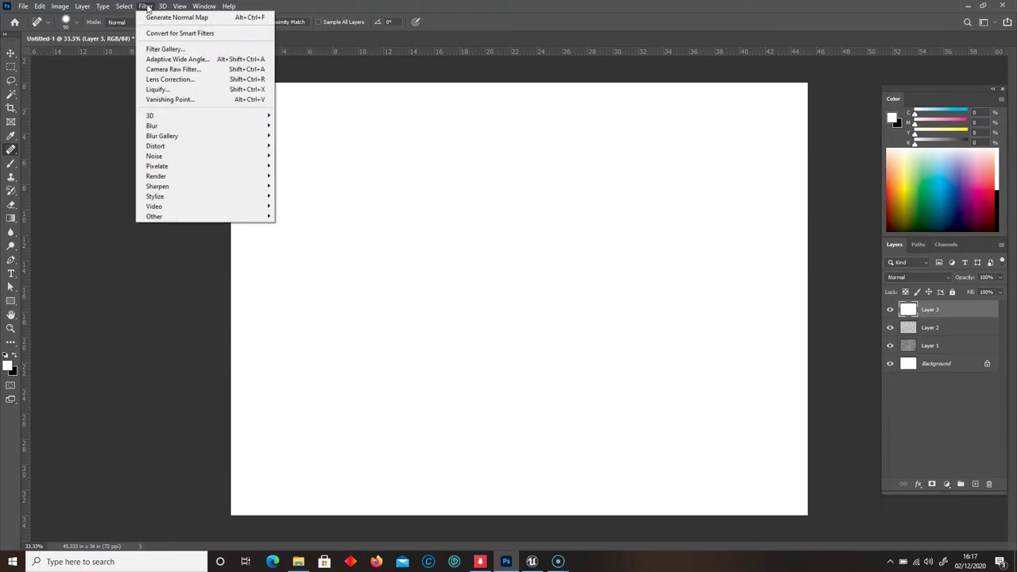
mouse_move(178, 176)
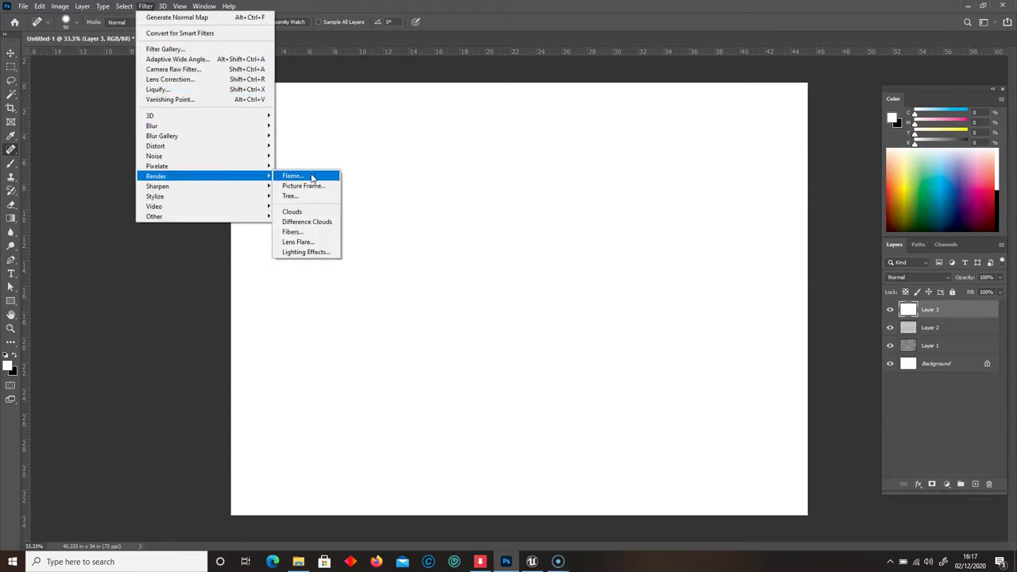
left_click(310, 211)
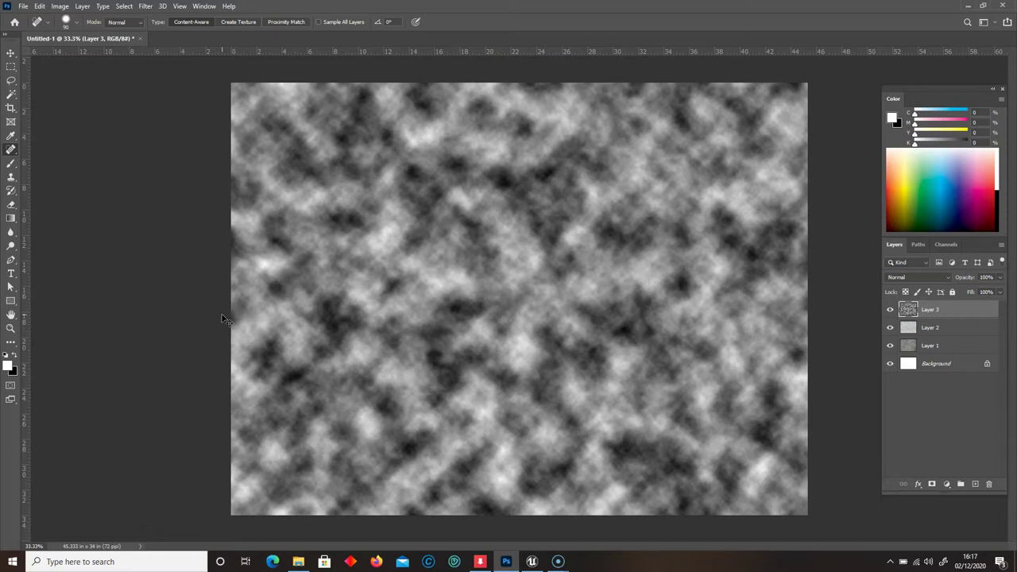
key("ctrl+alt+f")
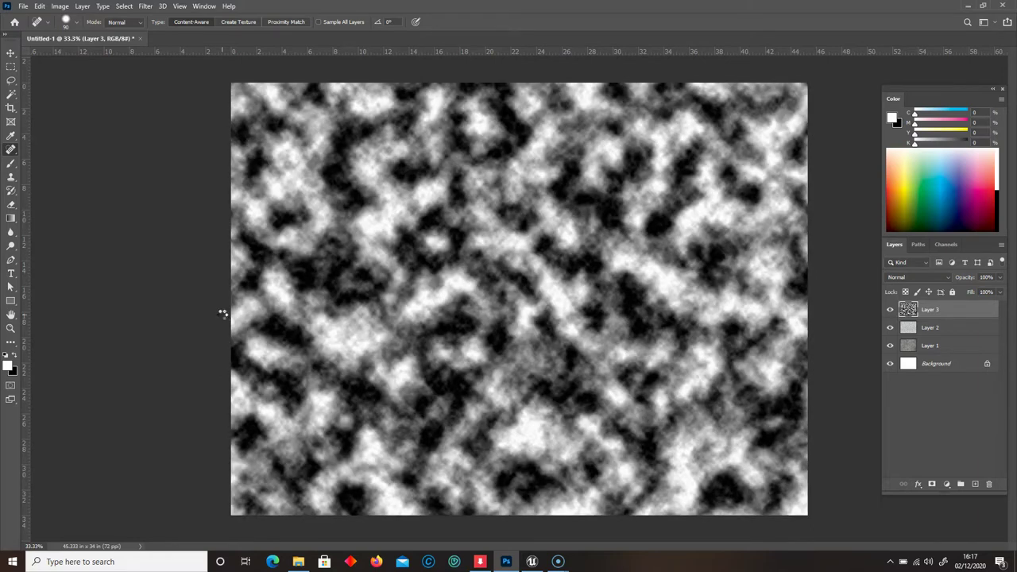
key("ctrl+alt+f")
key("ctrl+alt+f")
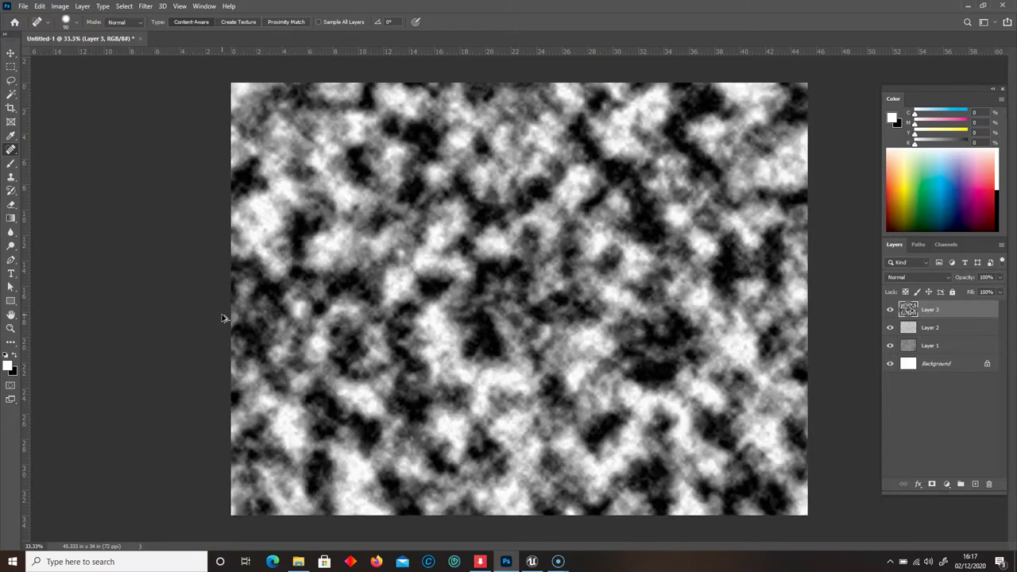
key("ctrl+alt+f")
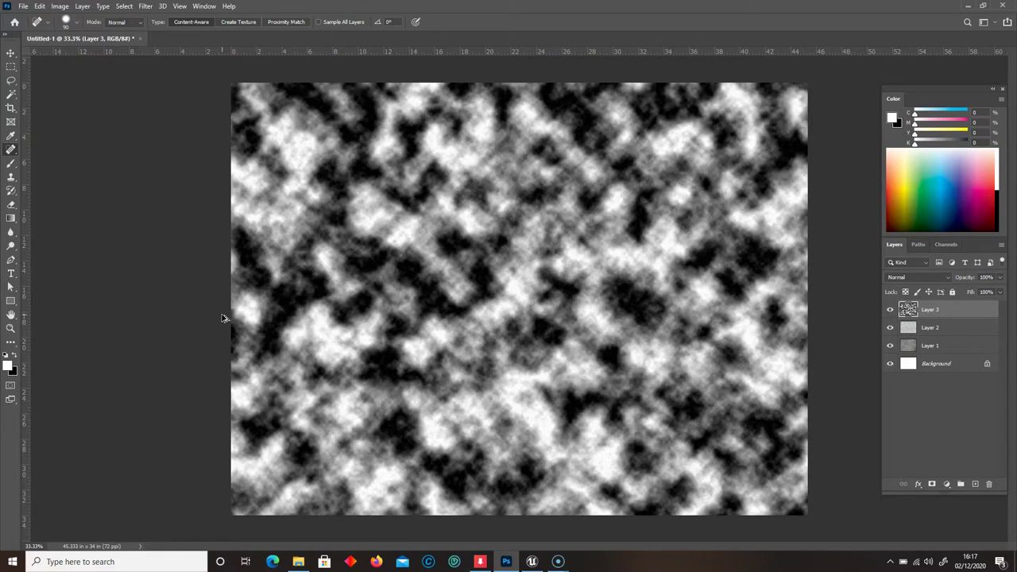
key("ctrl+alt+f")
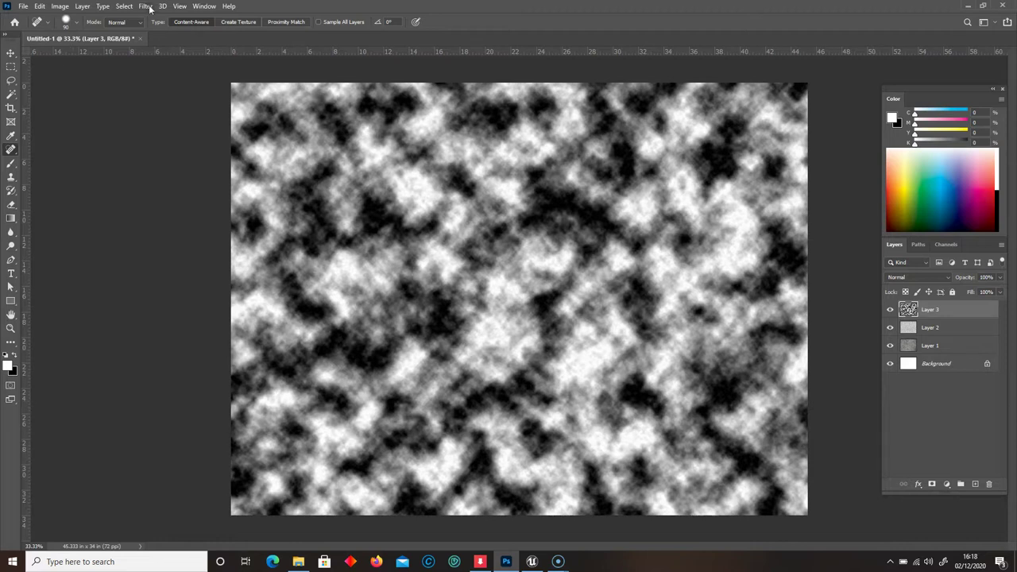
left_click(59, 6)
mouse_move(91, 36)
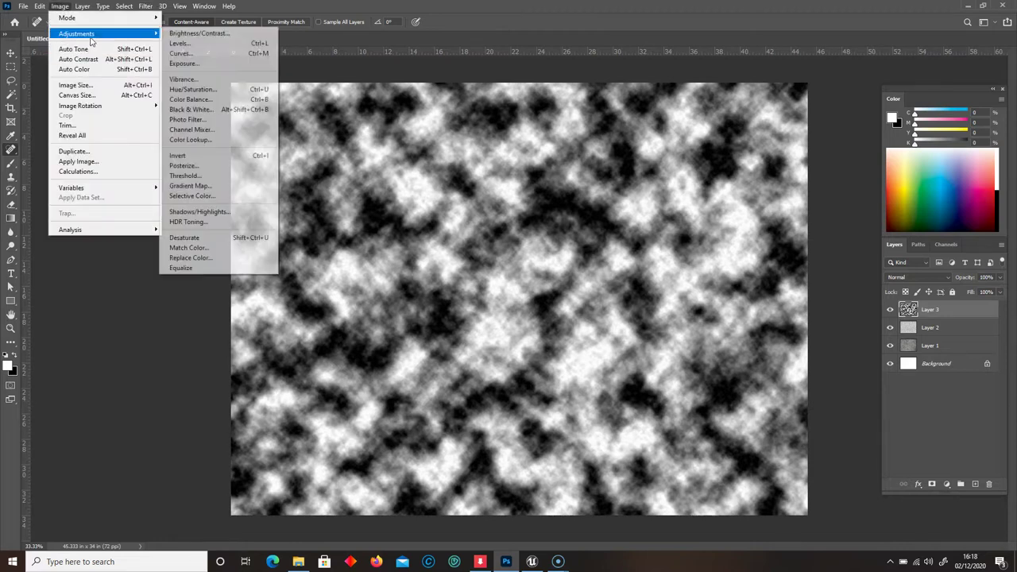
left_click(185, 52)
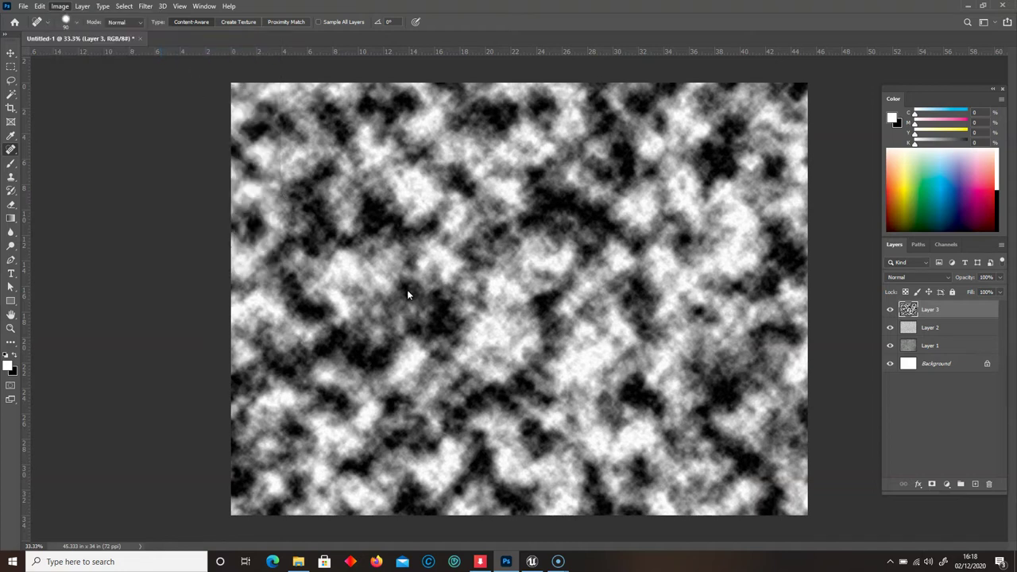
left_click_drag(111, 223, 131, 236)
left_click_drag(168, 183, 150, 174)
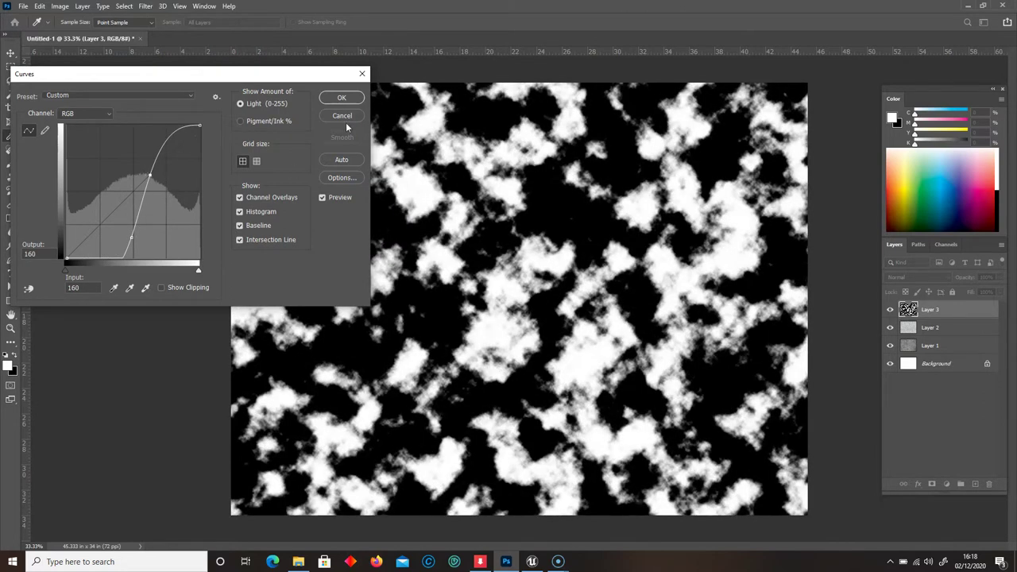
left_click(341, 115)
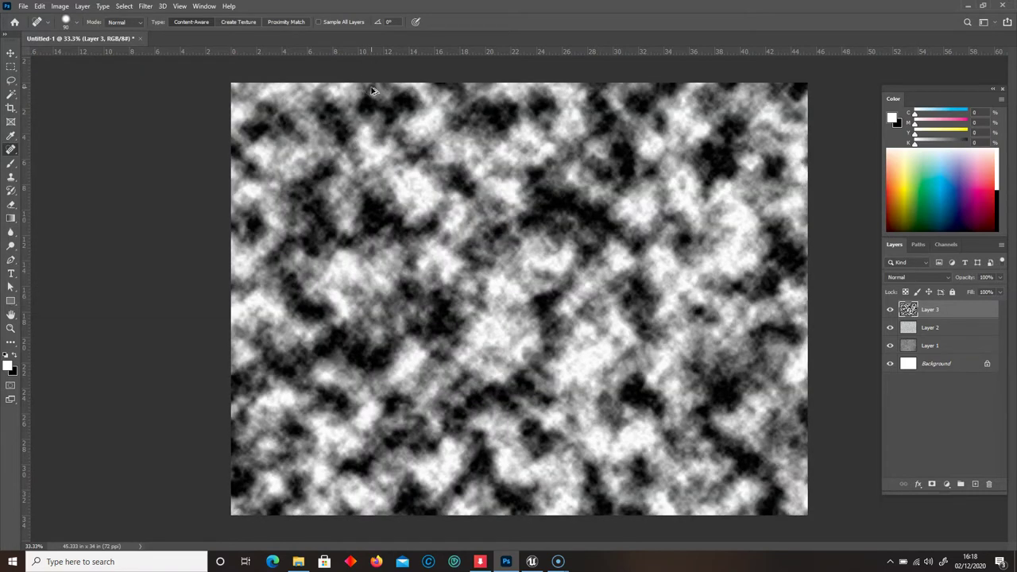
Regenerate the clouds on Layer 3 and apply a steep contrast curve with Curves, placing the upper point at input 173, output 190.
key("ctrl+alt+f")
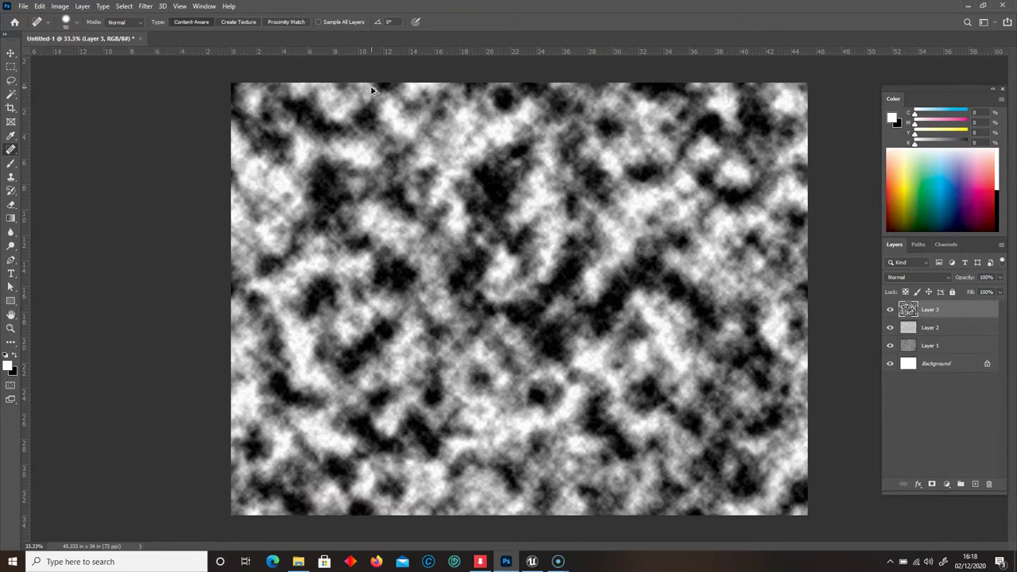
left_click(147, 6)
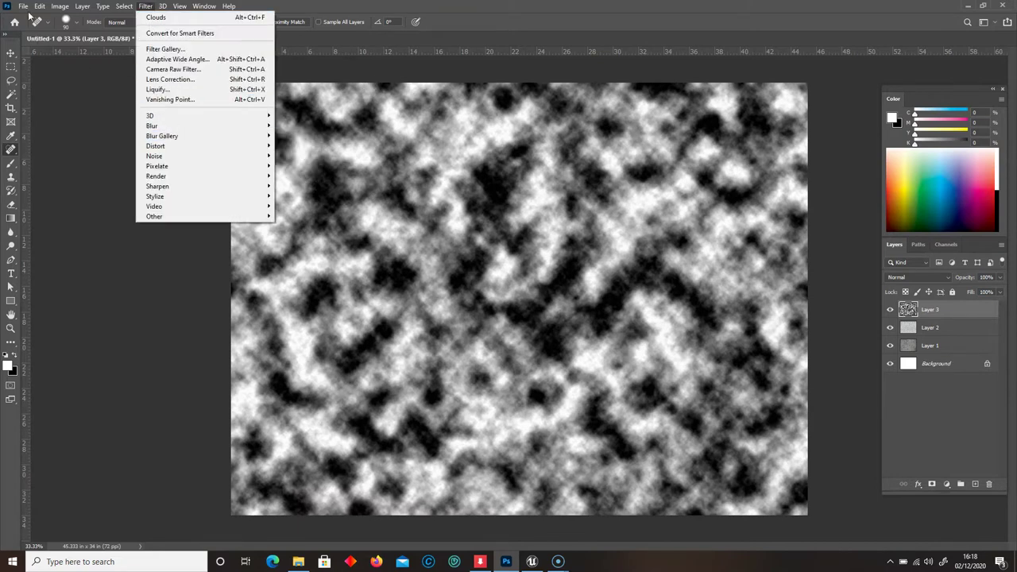
mouse_move(61, 8)
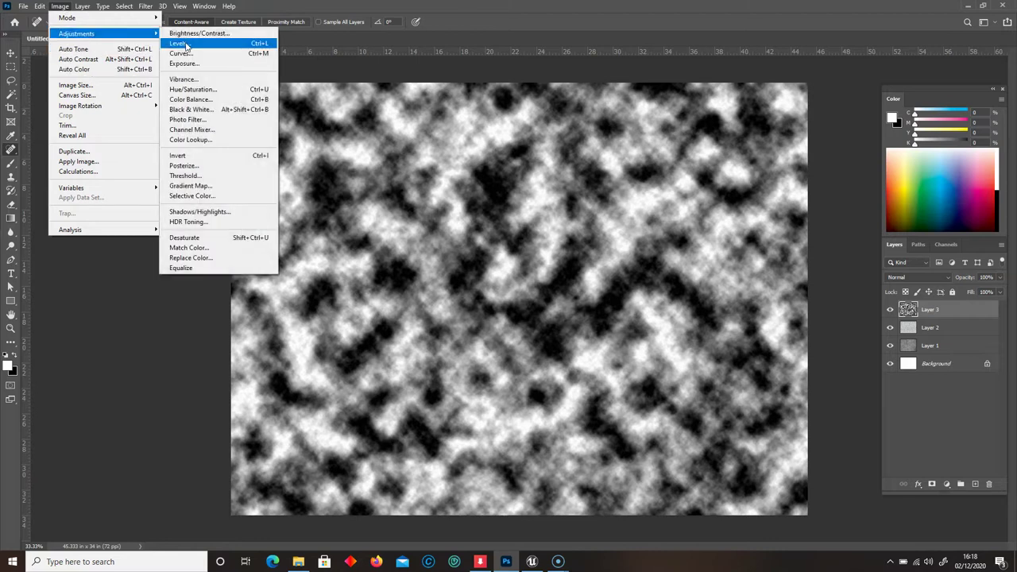
left_click(248, 295)
left_click_drag(111, 212, 131, 233)
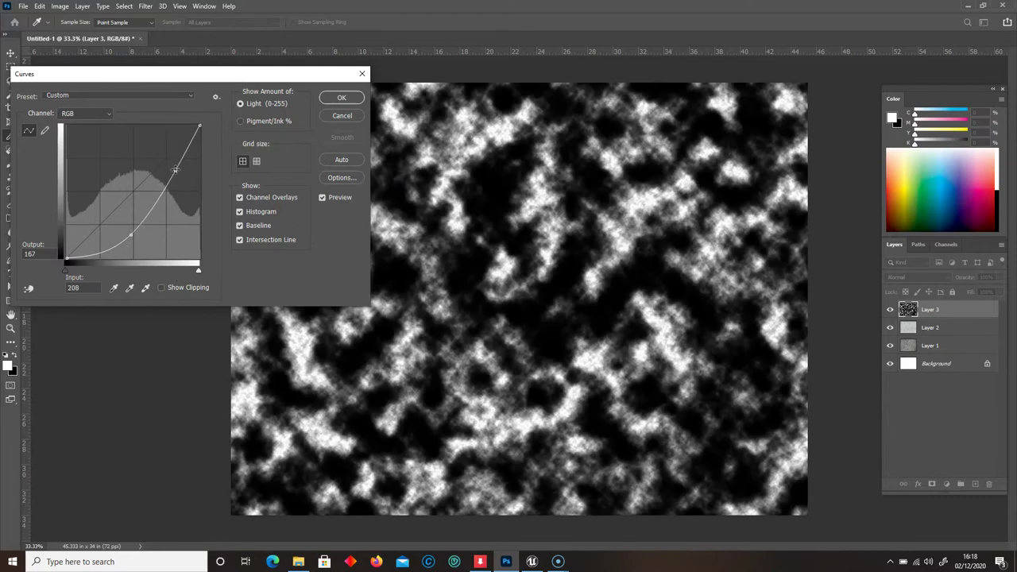
left_click_drag(176, 171, 158, 159)
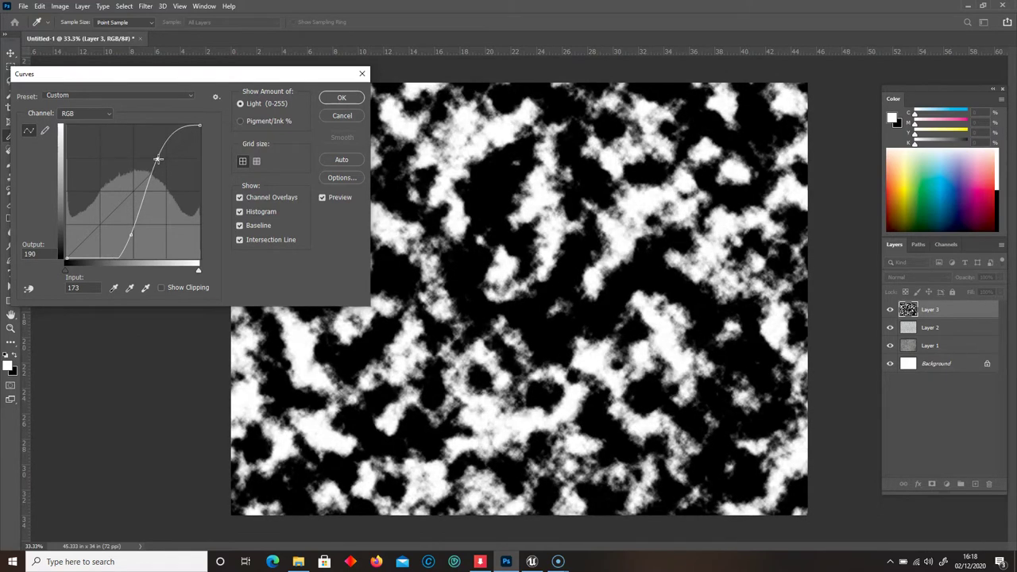
left_click(348, 99)
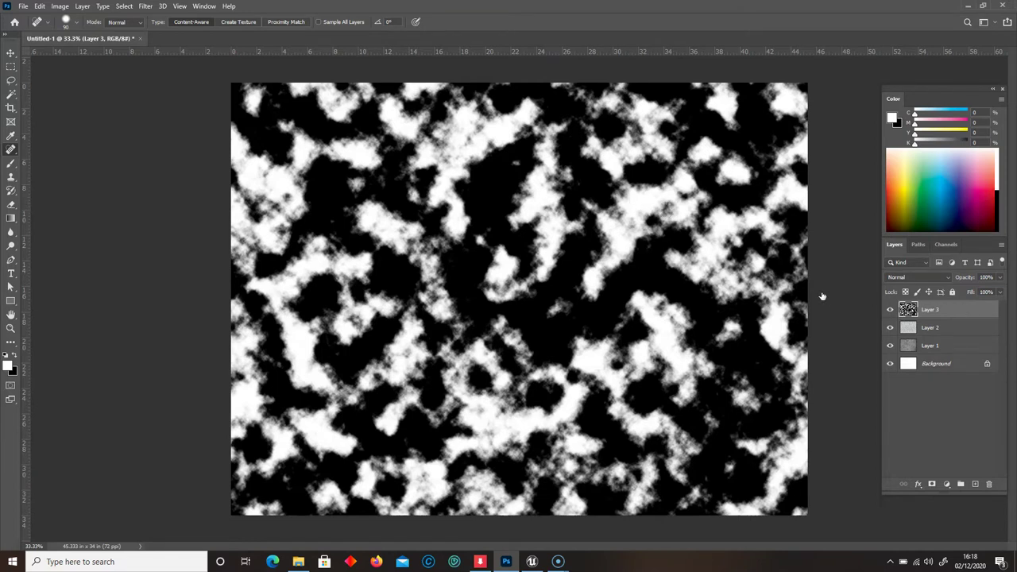
Blend Layer 3's white areas into the concrete by splitting the This Layer white Blend If slider to 26 / 174.
double_click(981, 315)
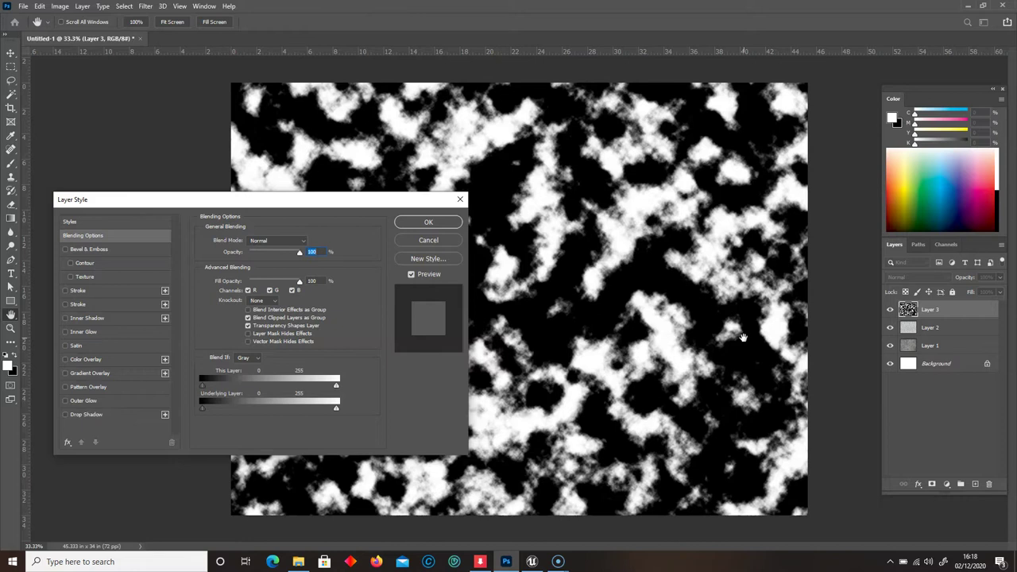
left_click_drag(244, 205, 241, 101)
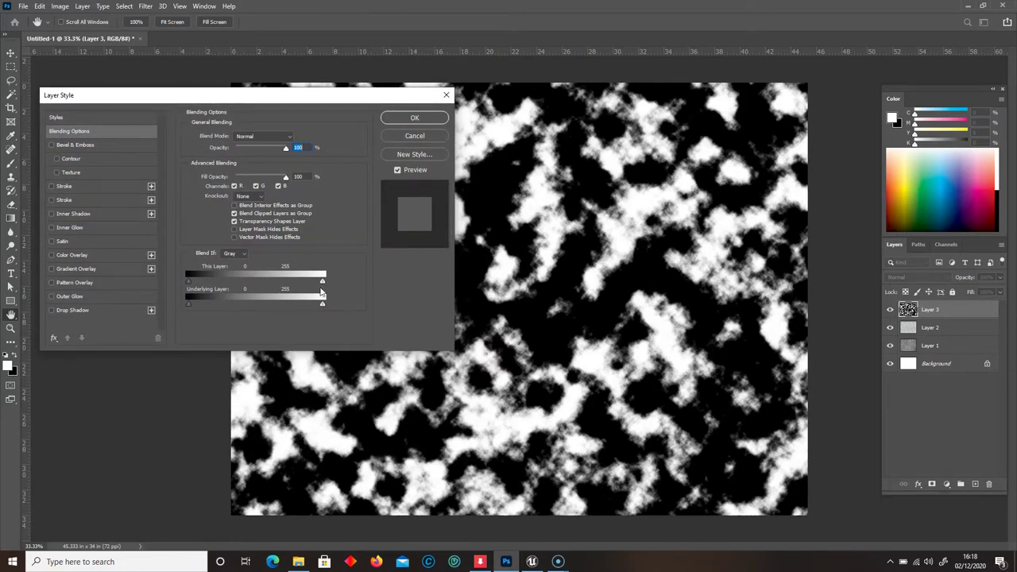
left_click_drag(321, 282, 279, 282)
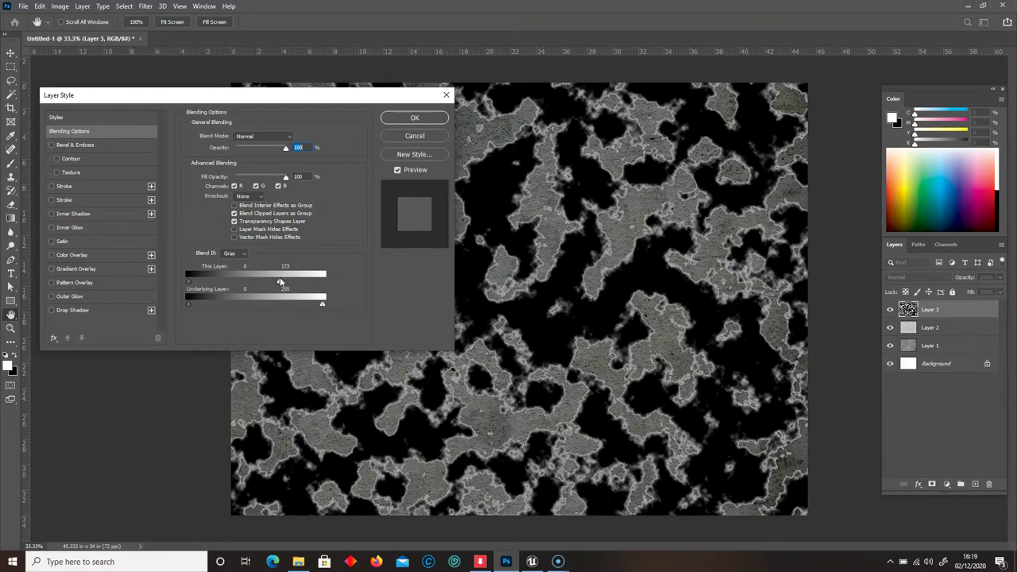
key("alt")
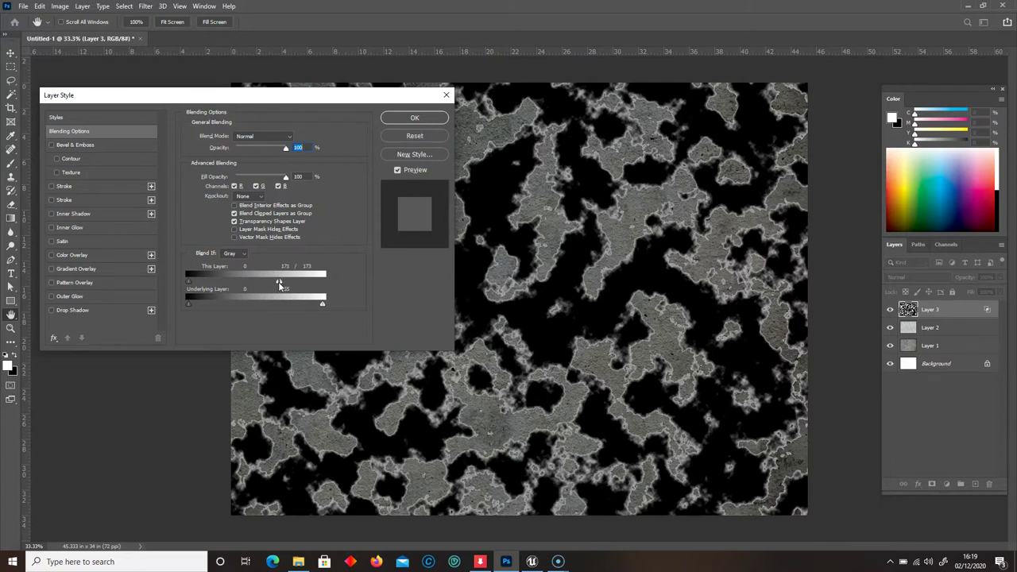
left_click_drag(279, 283, 201, 280, "alt")
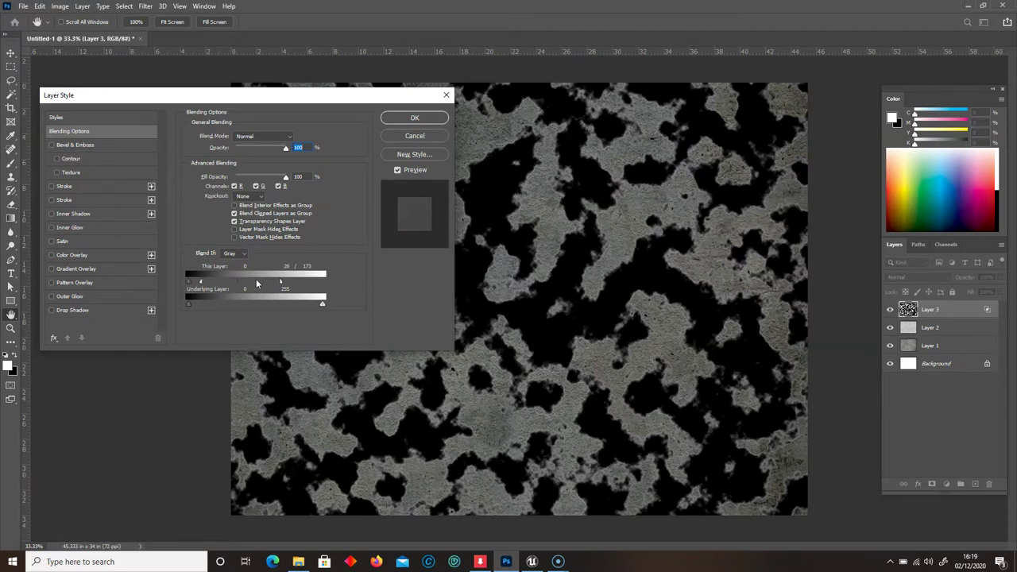
left_click_drag(281, 284, 282, 286)
left_click(392, 122)
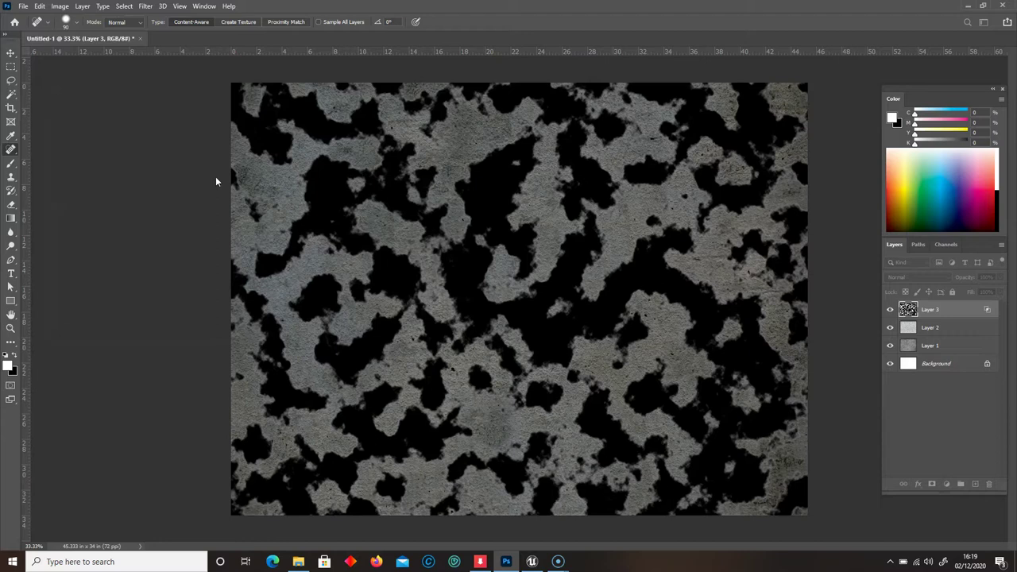
Lasso around the central cloud patches on Layer 3 and delete the black patches along the canvas borders.
left_click_drag(16, 81, 49, 85)
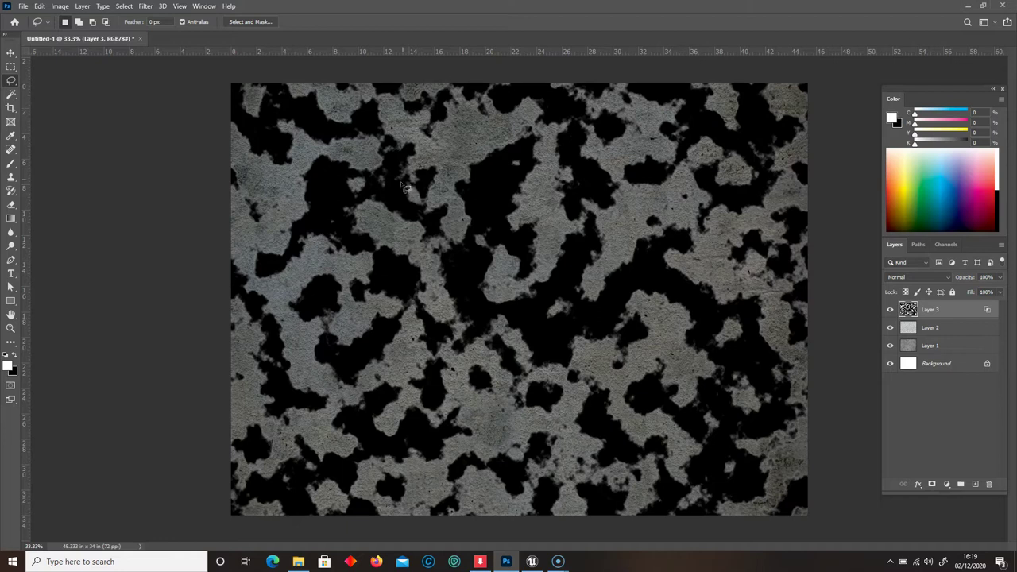
left_click_drag(197, 114, 211, 202)
left_click(479, 209)
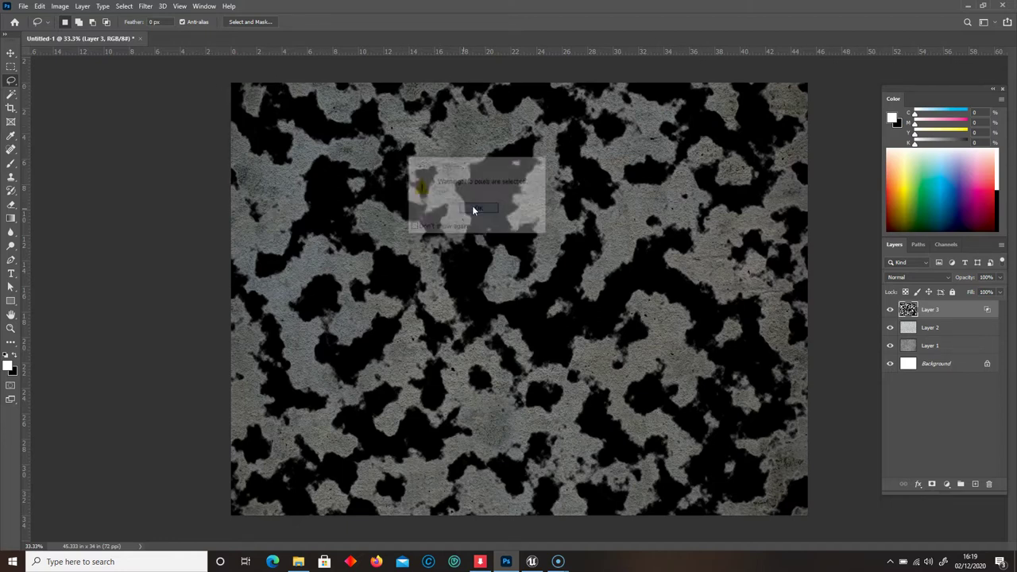
mouse_move(290, 187)
left_mouse_down()
mouse_move(252, 243)
mouse_move(249, 276)
mouse_move(280, 302)
mouse_move(335, 405)
mouse_move(318, 432)
mouse_move(364, 467)
mouse_move(407, 474)
mouse_move(503, 439)
left_mouse_up()
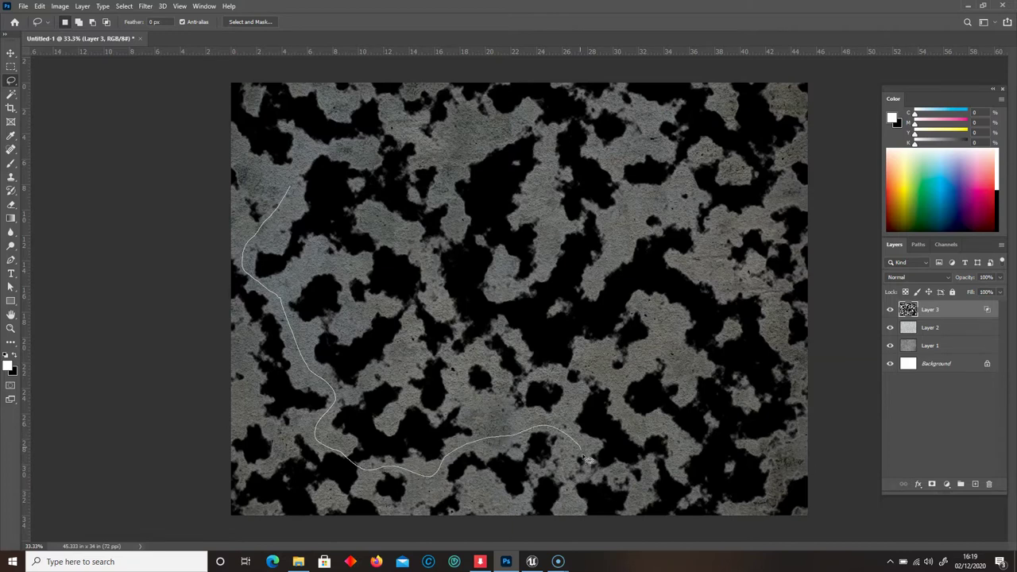
left_click_drag(619, 474, 647, 471)
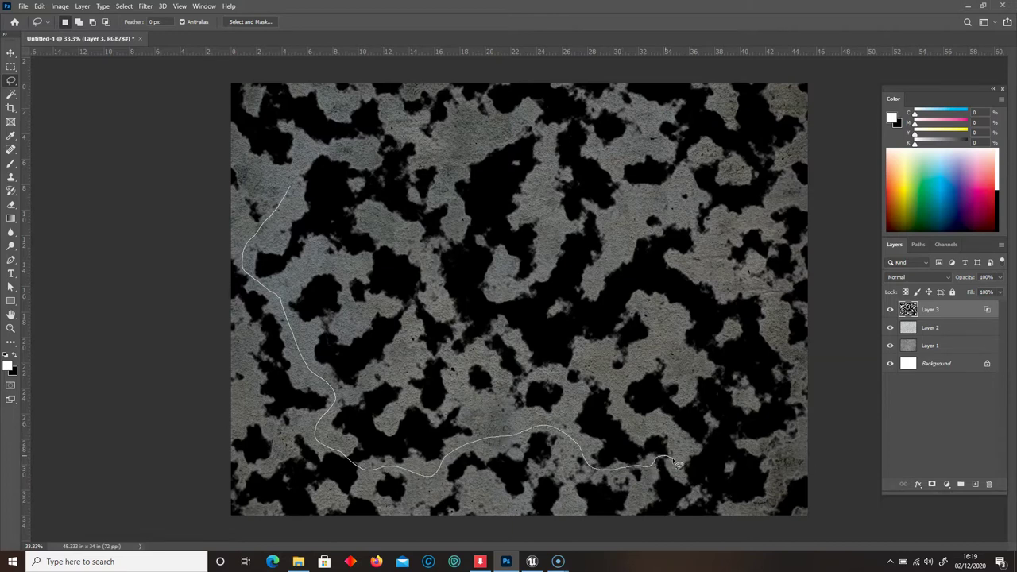
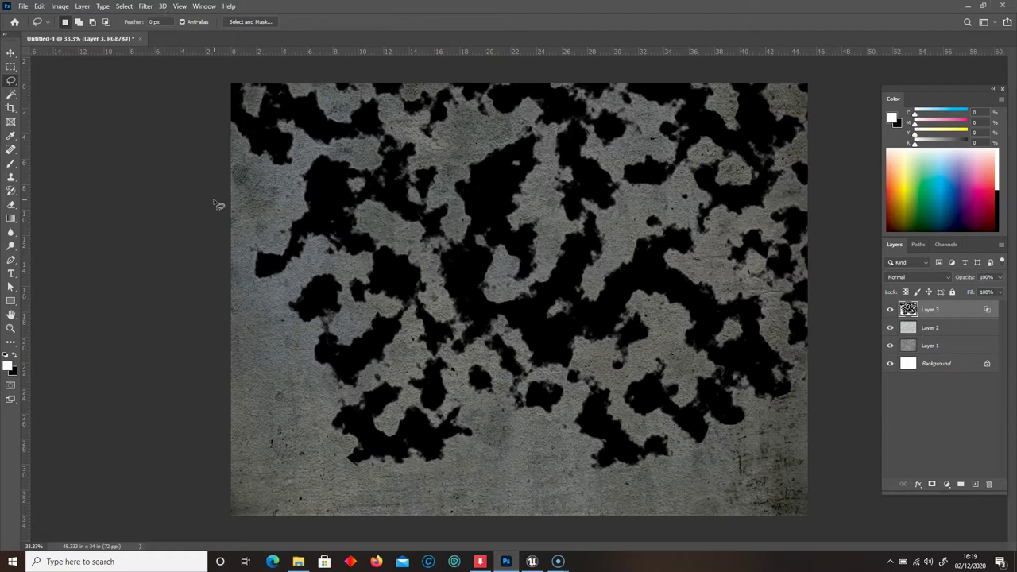
key("Delete")
key("ctrl+d")
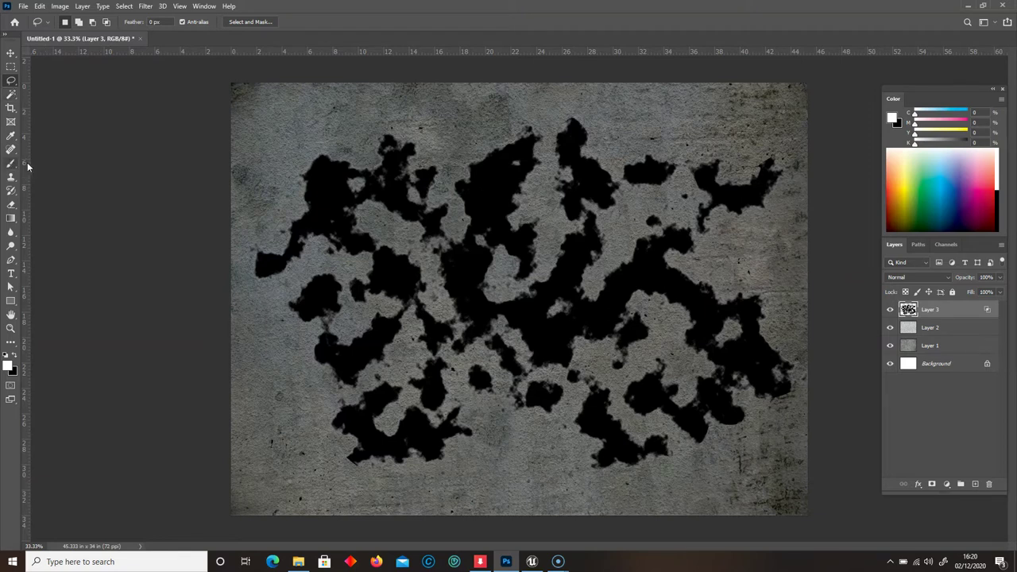
Sample the black of the patches and fill the gap in the central patch with a size 80 brush.
key("b")
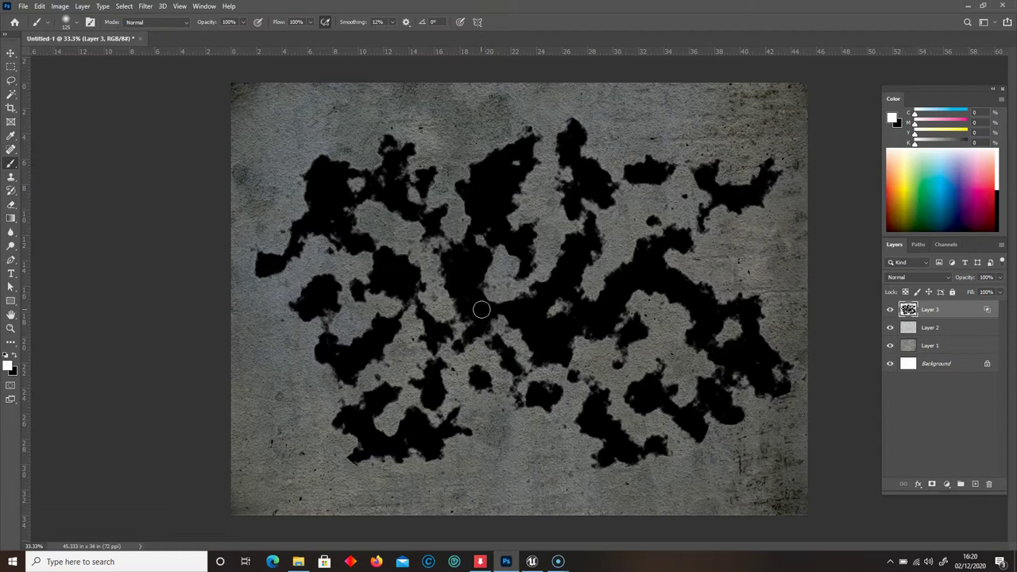
left_click(513, 323, "alt")
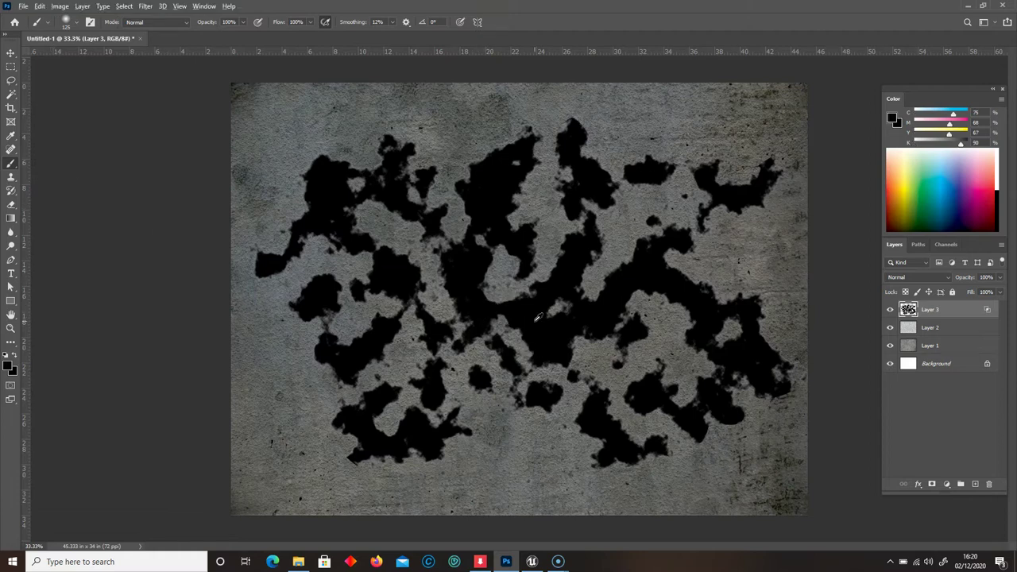
key("bracketleft")
key("bracketleft")
key("bracketleft")
left_click_drag(499, 294, 510, 297)
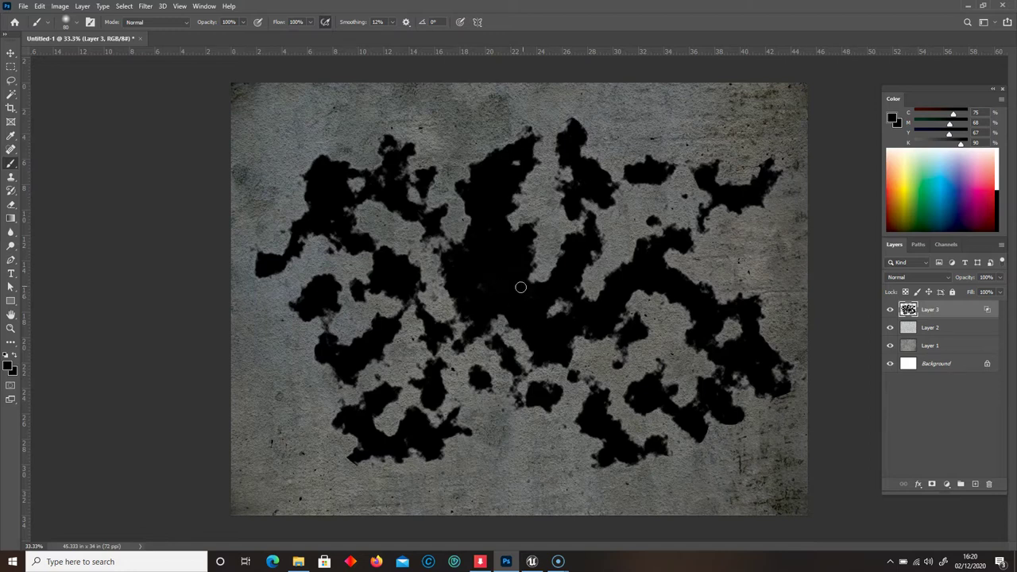
Switch to an irregular-shaped brush tip and paint black over the gaps in the central, left and lower-right patches.
right_click(522, 282)
left_click(683, 509)
left_click(109, 353)
left_click_drag(546, 241, 579, 237)
left_click_drag(556, 236, 559, 240)
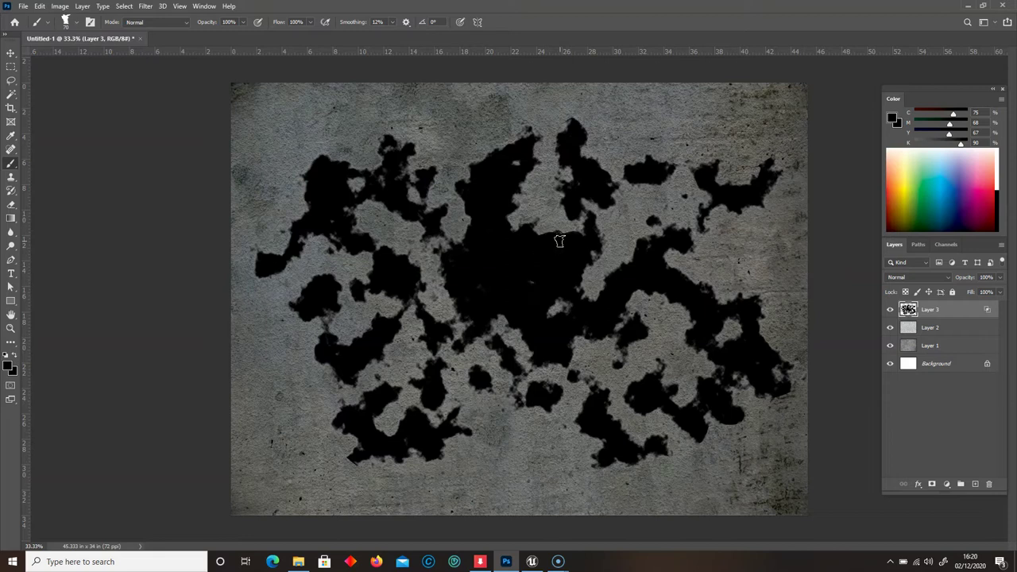
mouse_move(365, 291)
left_mouse_down()
mouse_move(335, 293)
mouse_move(346, 315)
left_mouse_up()
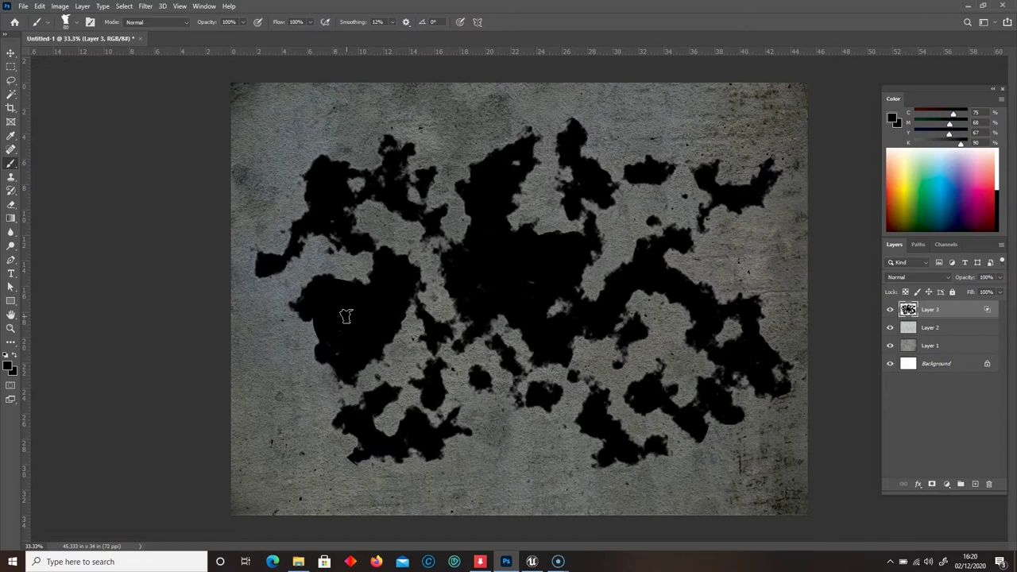
left_click_drag(659, 383, 658, 384)
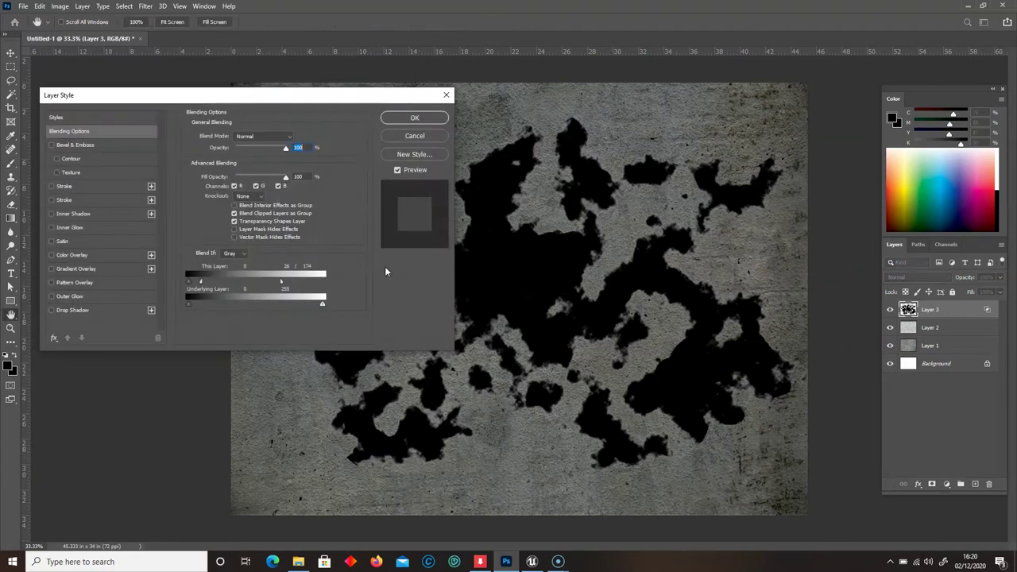
Let the concrete show through Layer 3 by splitting the Underlying Layer black Blend If slider to 59 / 113, and inspect it up close.
left_click_drag(258, 102, 223, 80)
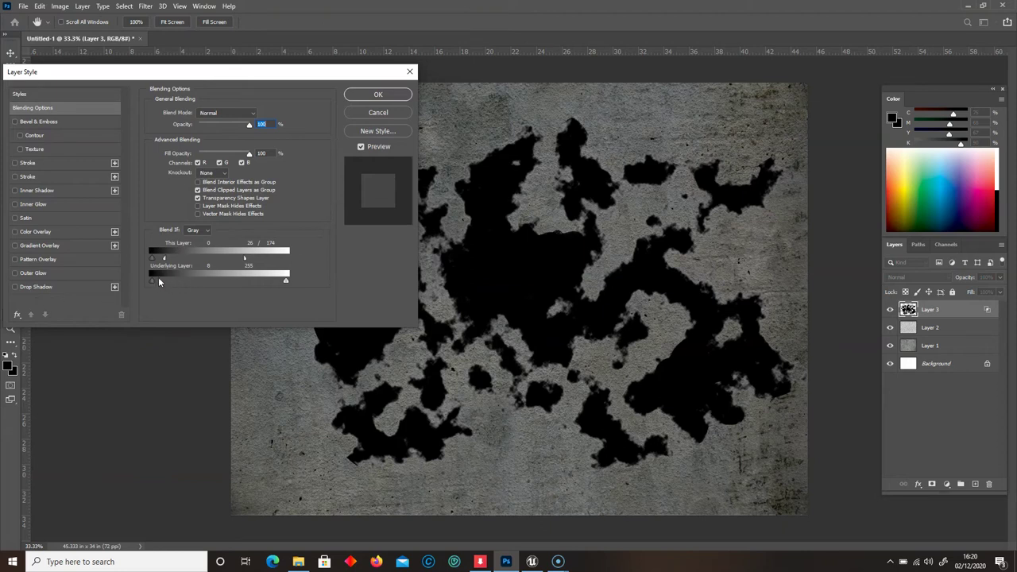
left_click_drag(174, 281, 212, 283)
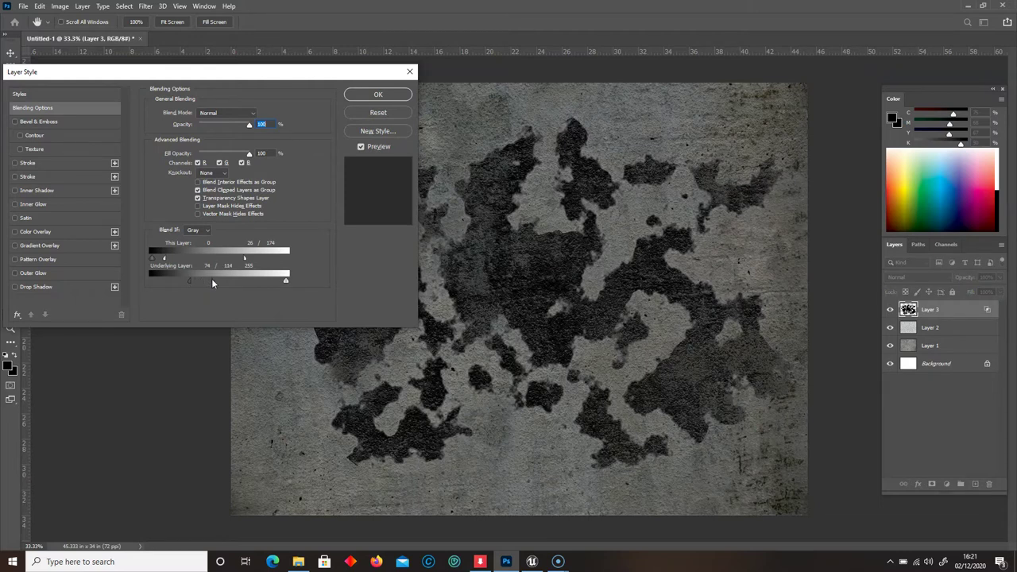
left_click_drag(188, 281, 184, 281)
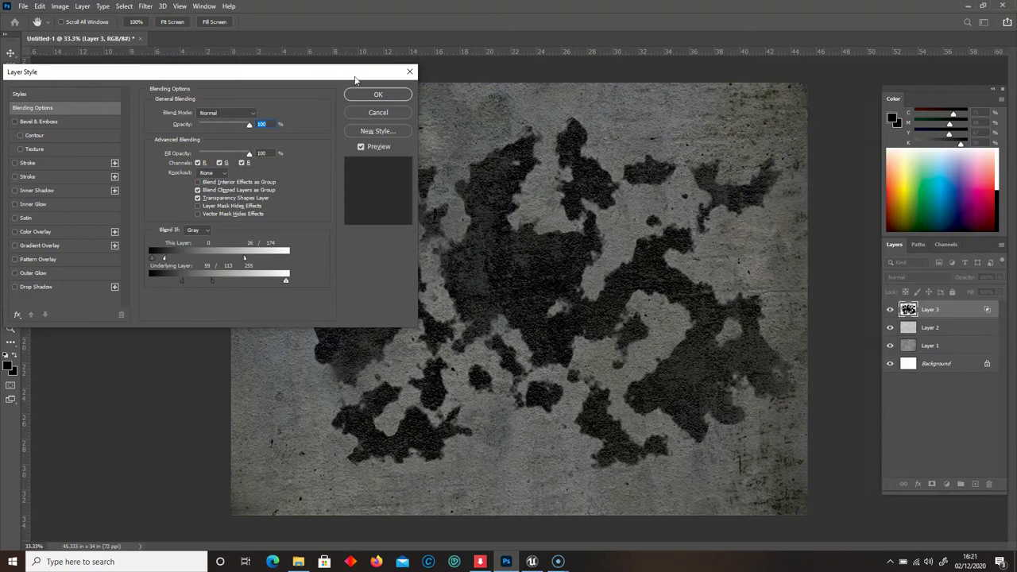
left_click(377, 94)
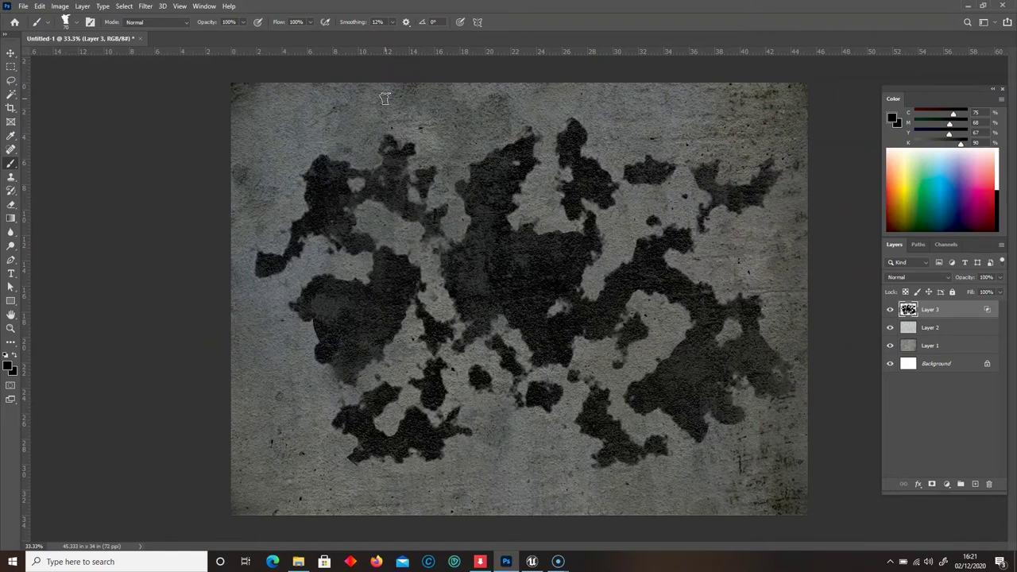
scroll(572, 232, "up", 2, "alt")
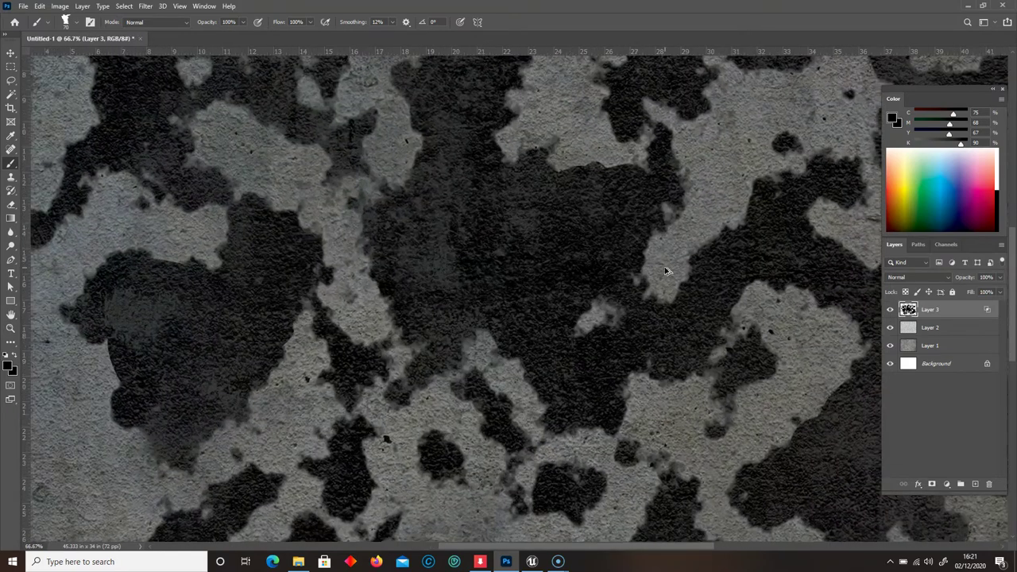
scroll(671, 278, "down", 2, "alt")
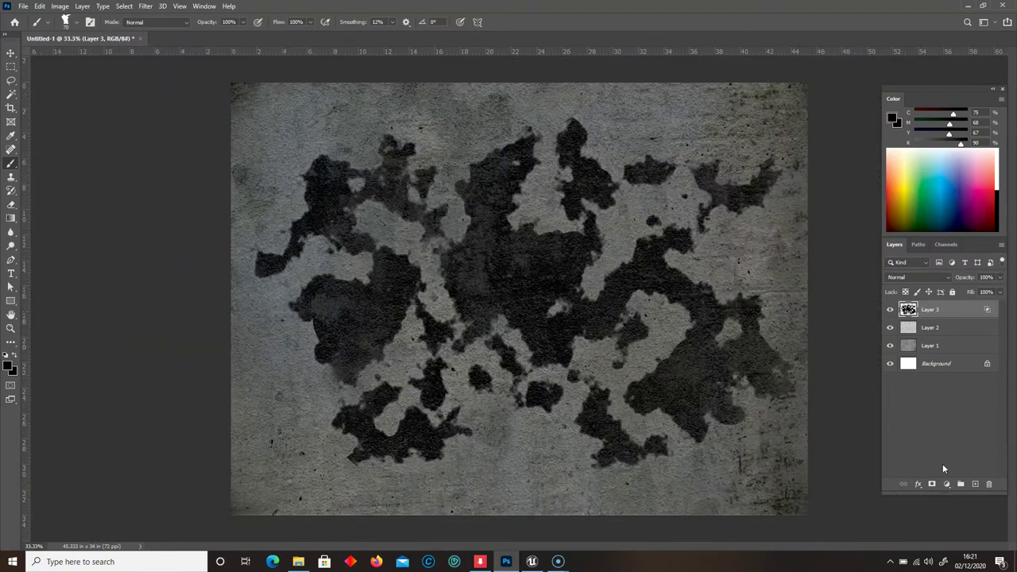
Duplicate Layer 3 and start a Hue/Saturation adjustment with Colorize enabled on the copy.
left_click_drag(954, 309, 974, 483)
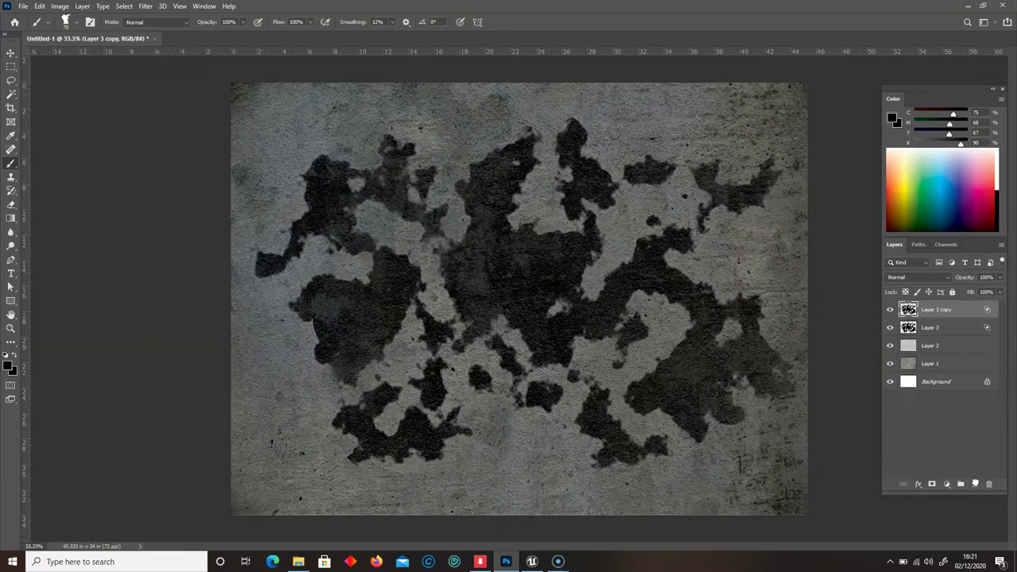
left_click(151, 8)
left_click(60, 8)
left_click(59, 7)
mouse_move(143, 36)
left_click(190, 92)
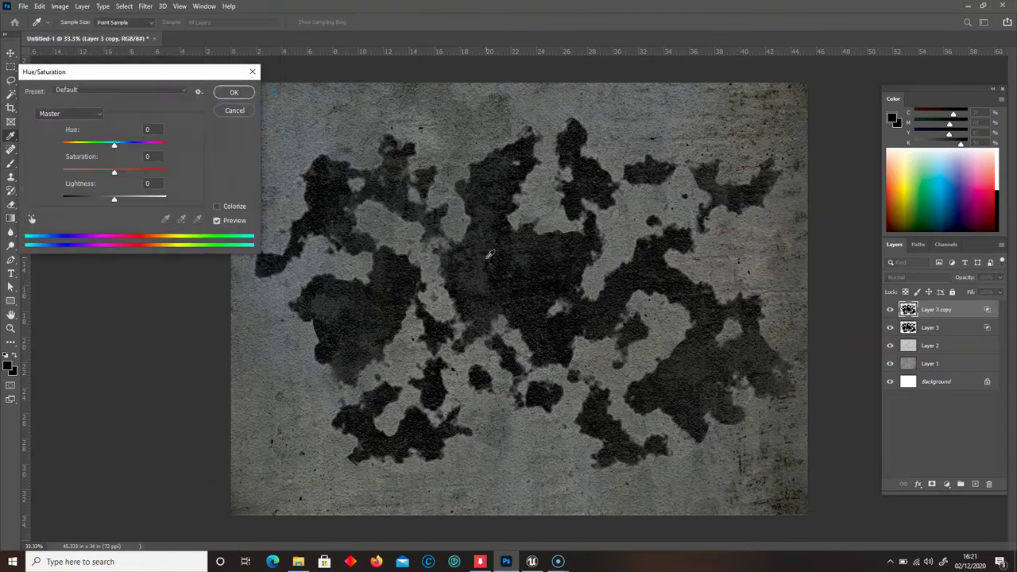
left_click(216, 209)
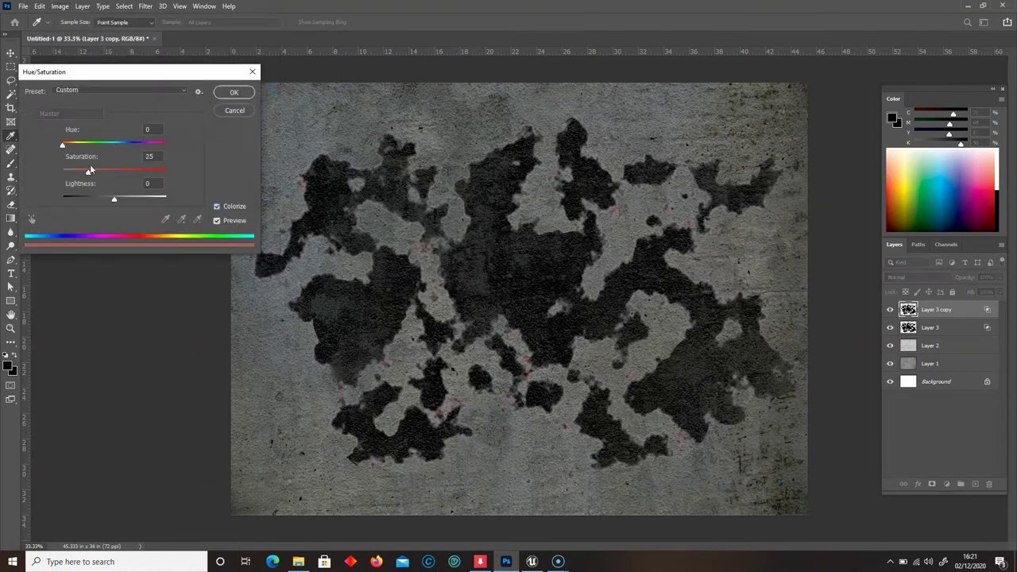
Set the colorized copy to hue 169, saturation 7 and lightness -33, compare it with the preview off, and apply.
left_click_drag(96, 174, 70, 174)
mouse_move(115, 200)
left_mouse_down()
mouse_move(88, 199)
mouse_move(98, 200)
left_mouse_up()
left_click_drag(84, 146, 112, 149)
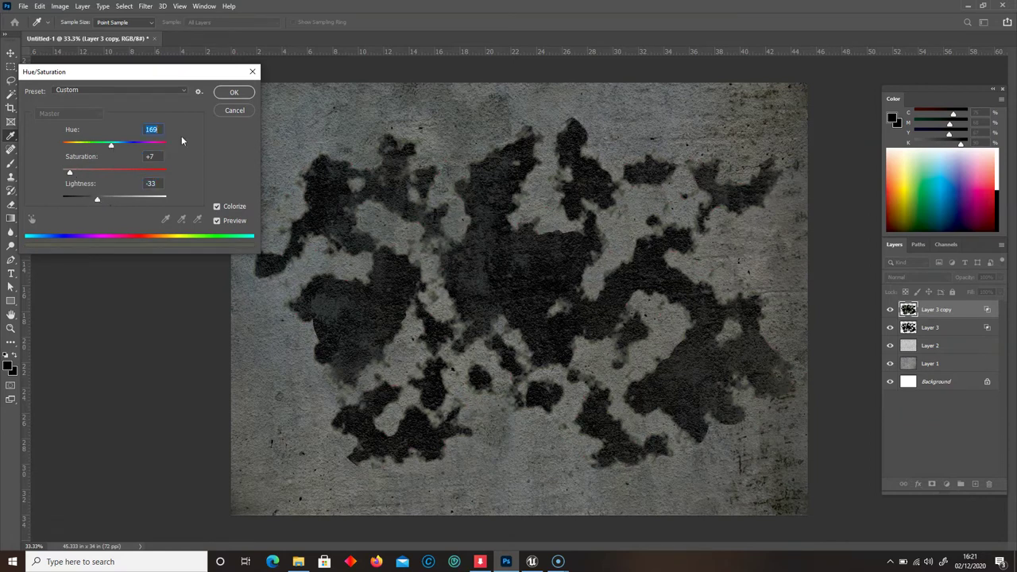
left_click(216, 221)
left_click(217, 221)
left_click(235, 92)
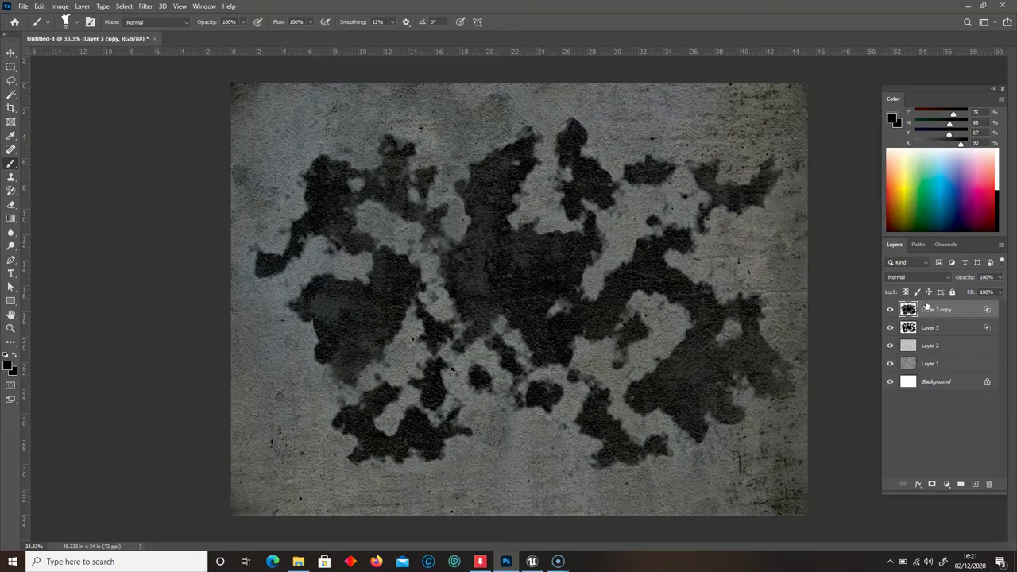
Stamp all visible layers into a new top layer and apply Hue/Saturation with hue +20 and saturation -1.
key("ctrl+shift+alt+e")
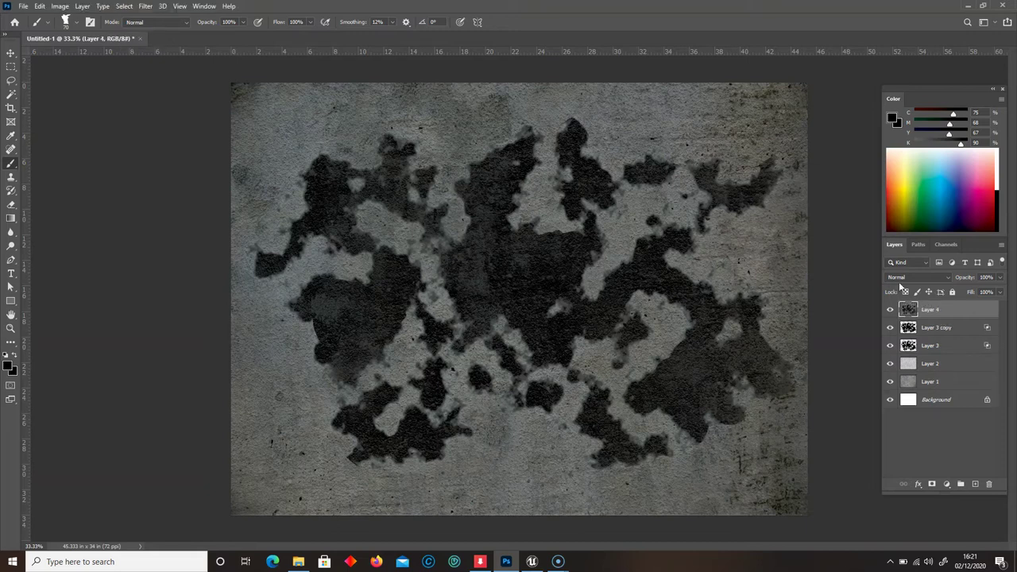
left_click(73, 9)
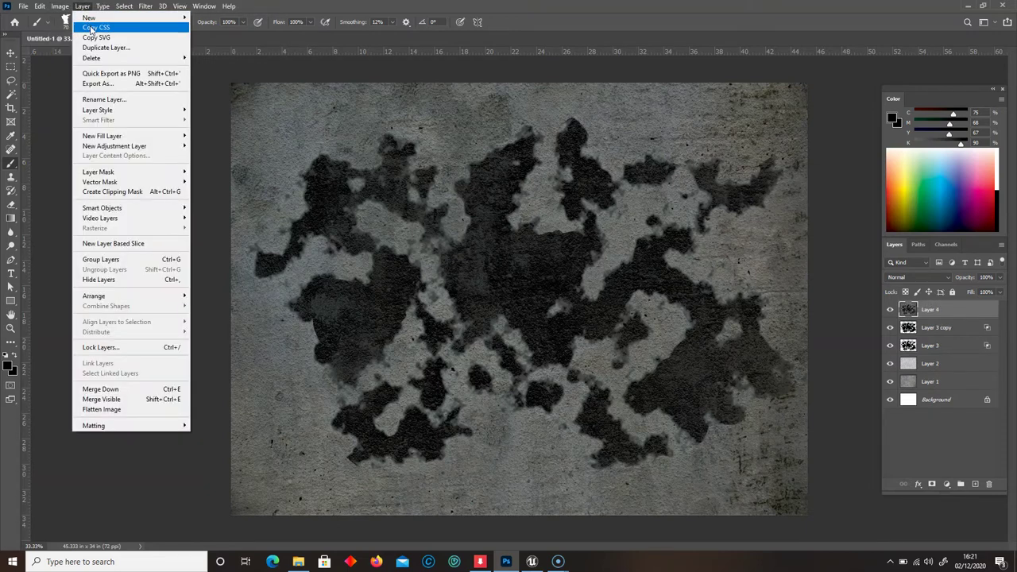
mouse_move(59, 6)
mouse_move(76, 33)
left_click(204, 89)
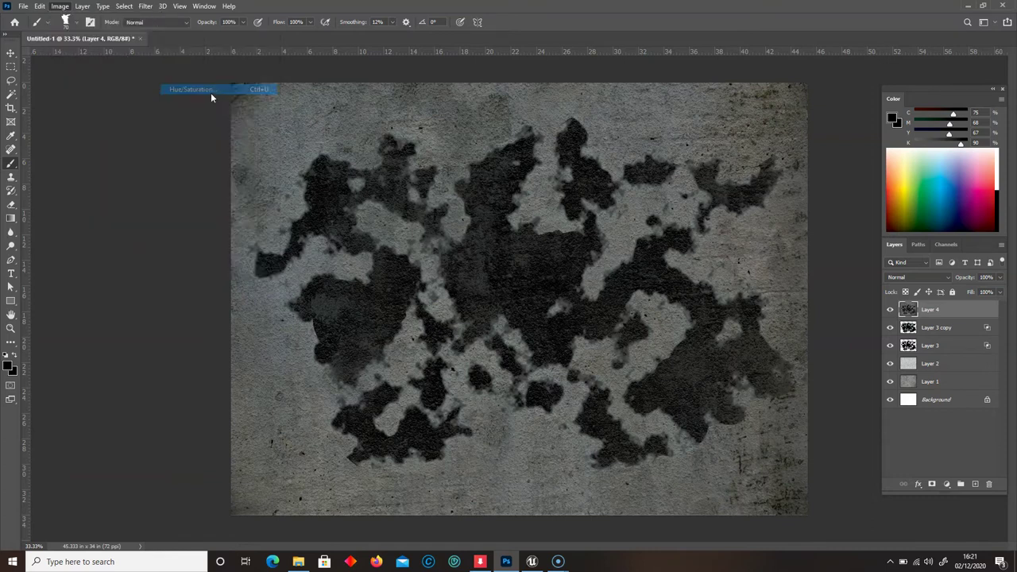
mouse_move(116, 146)
left_mouse_down()
mouse_move(103, 150)
mouse_move(148, 174)
mouse_move(93, 172)
mouse_move(122, 172)
mouse_move(132, 147)
mouse_move(148, 149)
mouse_move(93, 149)
mouse_move(135, 148)
mouse_move(125, 148)
left_mouse_up()
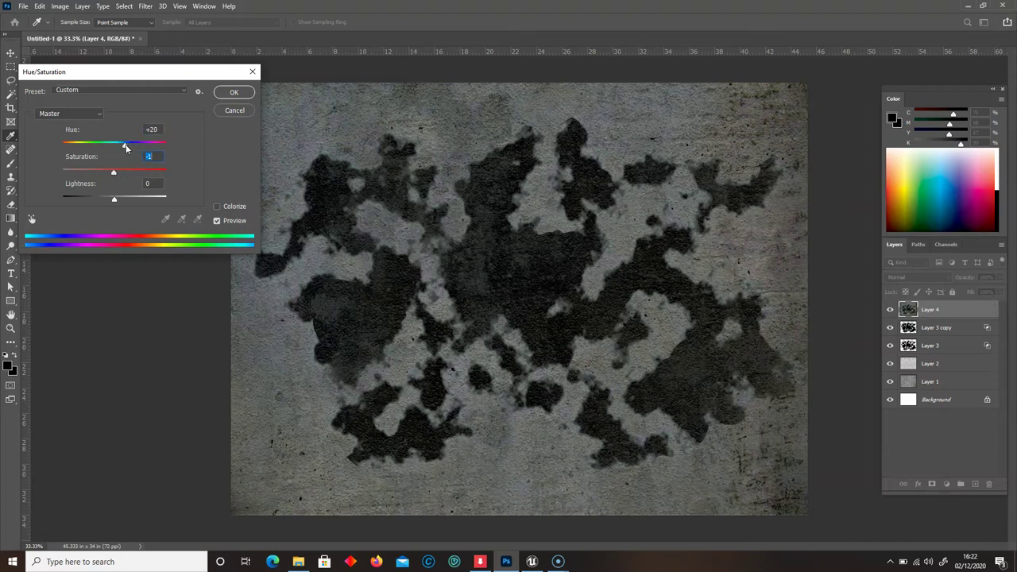
left_click(228, 97)
Apply Color Balance to Layer 4 with midtone levels +7, 0 and -4, and compare the image with the layer hidden and shown.
left_click(62, 6)
mouse_move(86, 35)
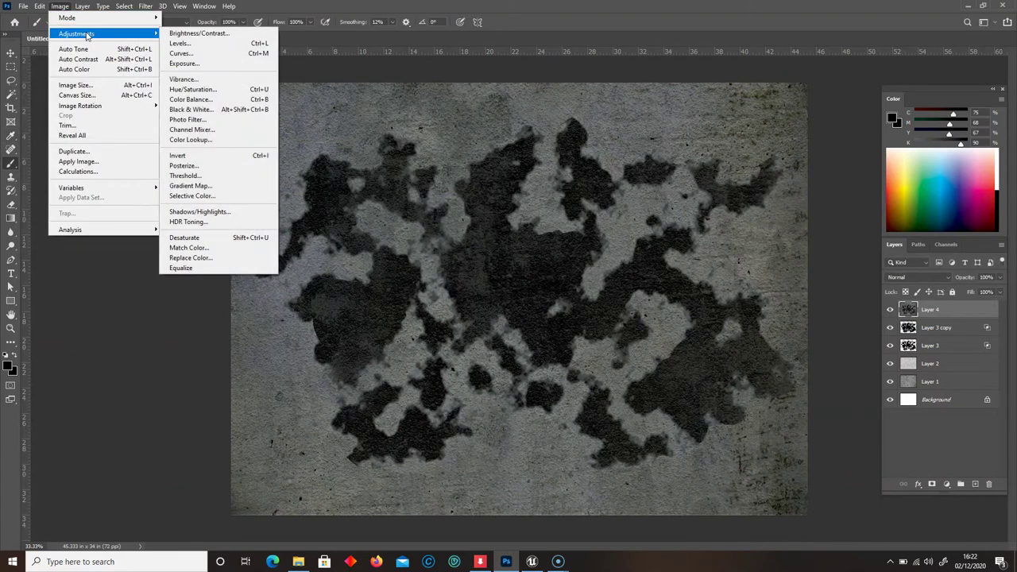
left_click(191, 99)
left_click_drag(339, 116, 224, 118)
left_click_drag(235, 180, 233, 155)
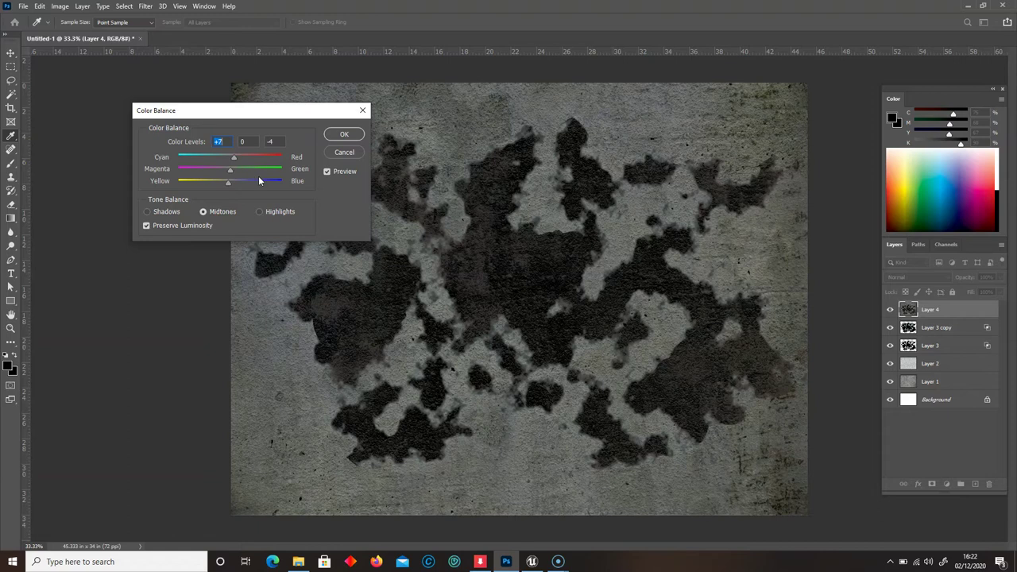
left_click(326, 171)
left_click(344, 134)
key("b")
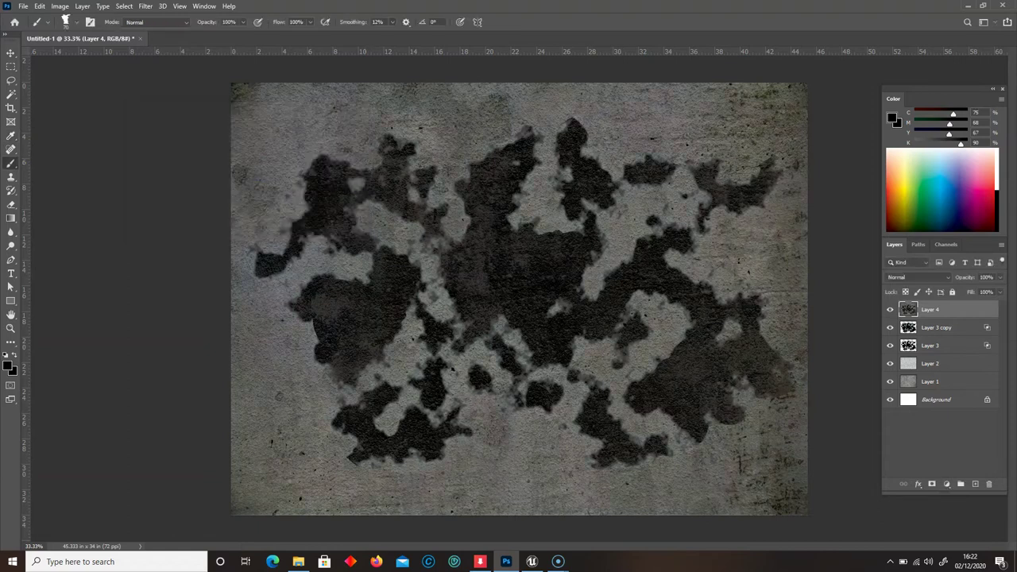
left_click(891, 313)
left_click(890, 309)
Start saving a JPEG copy of the document and create and open a new folder named 01 inside Texture Demonstration.
left_click(24, 6)
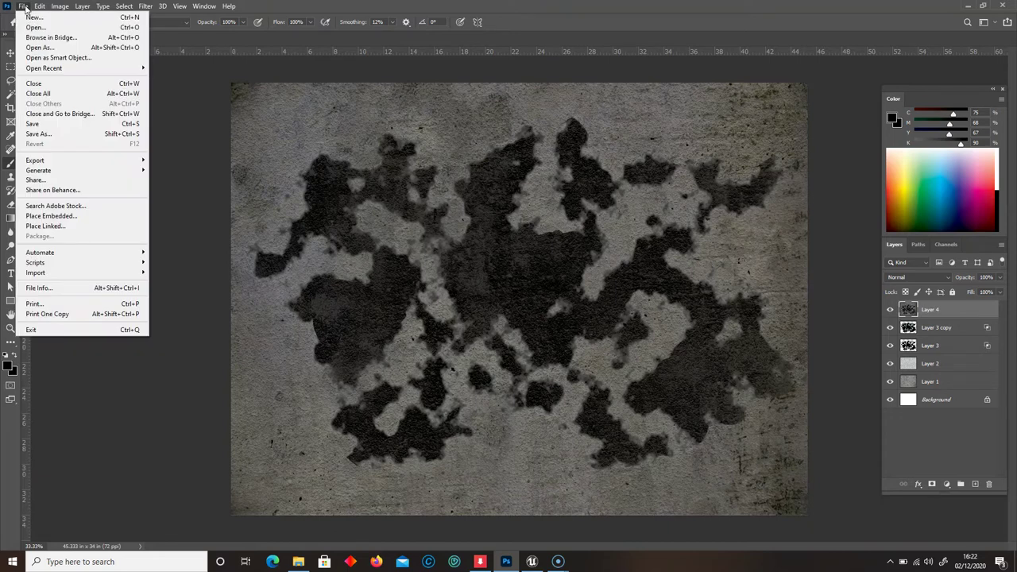
left_click(52, 135)
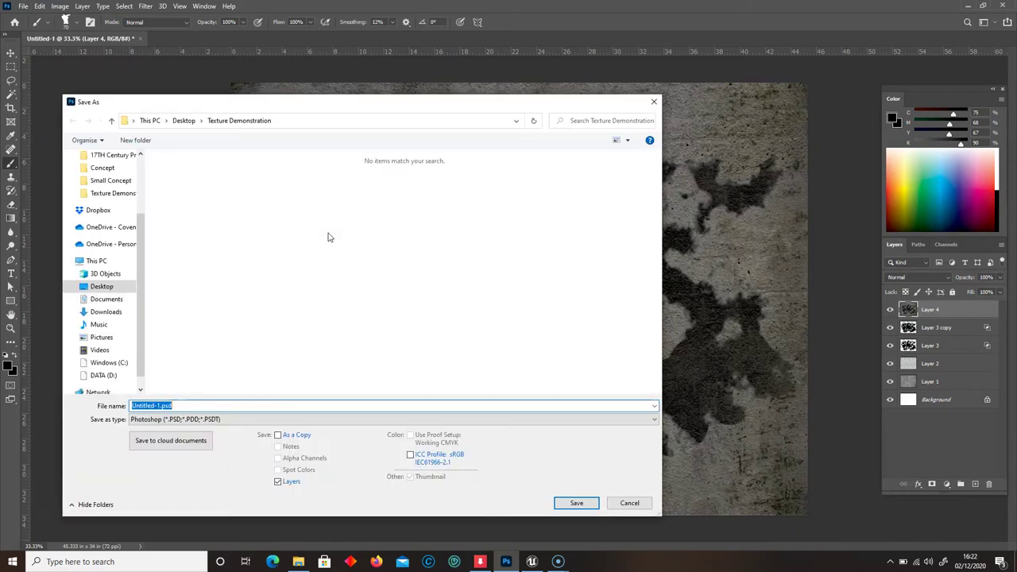
left_click(176, 420)
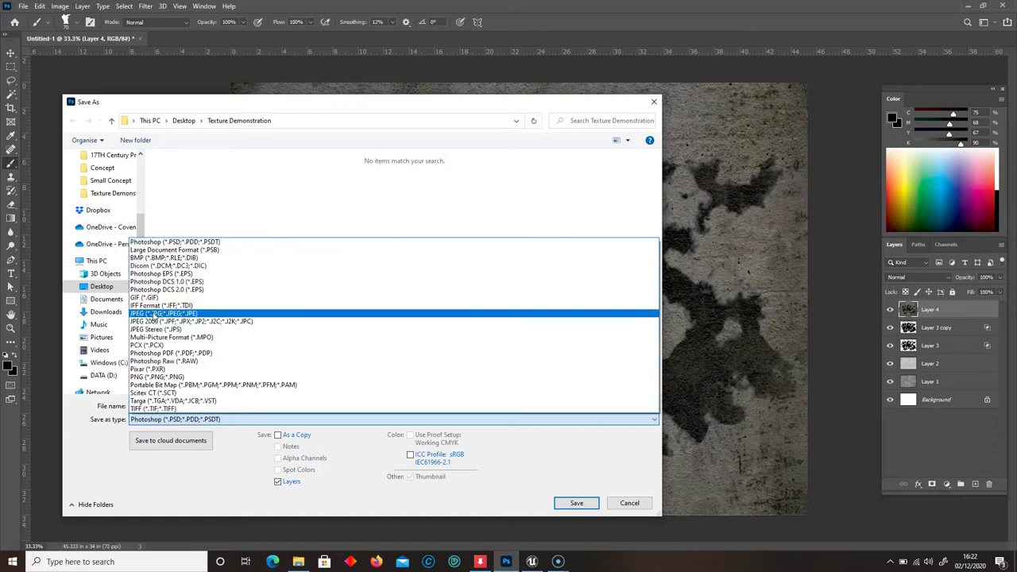
left_click(177, 314)
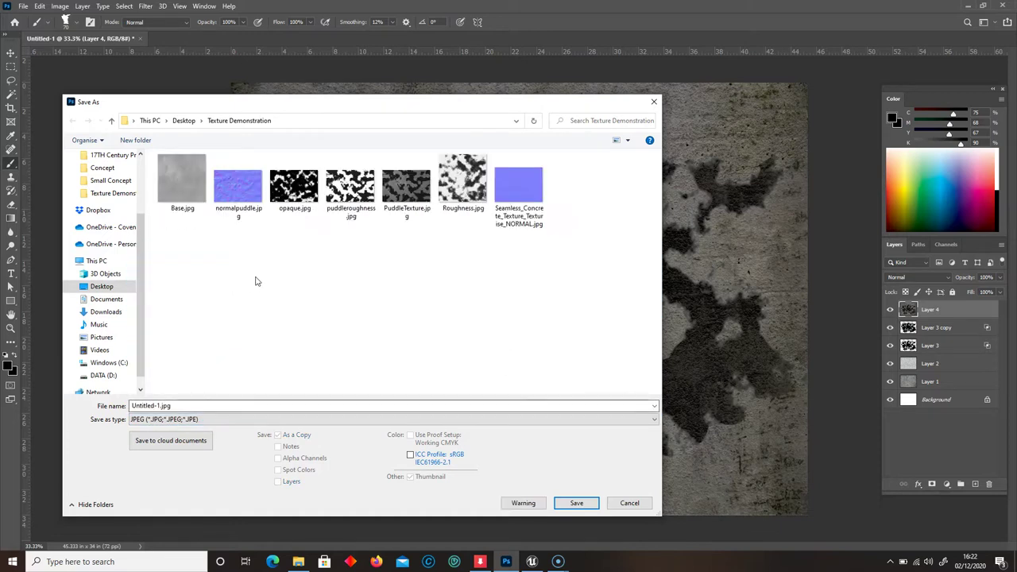
left_click(127, 139)
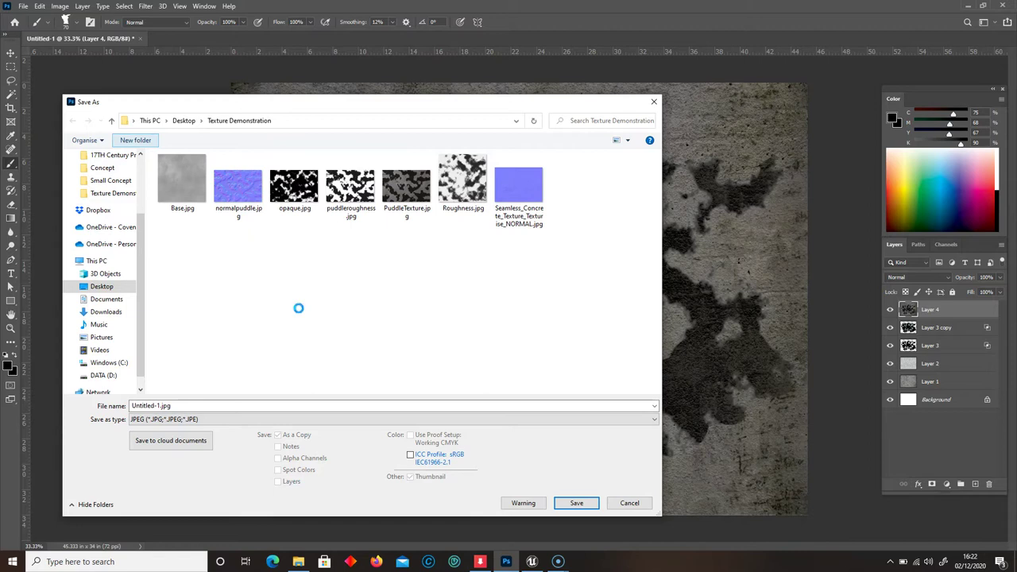
type("01")
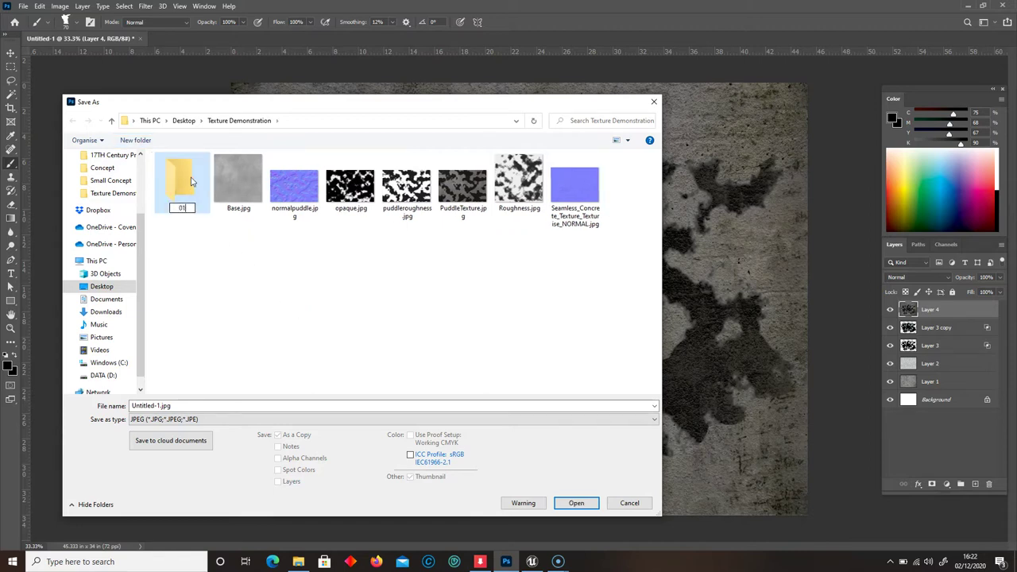
key("Return")
key("Return")
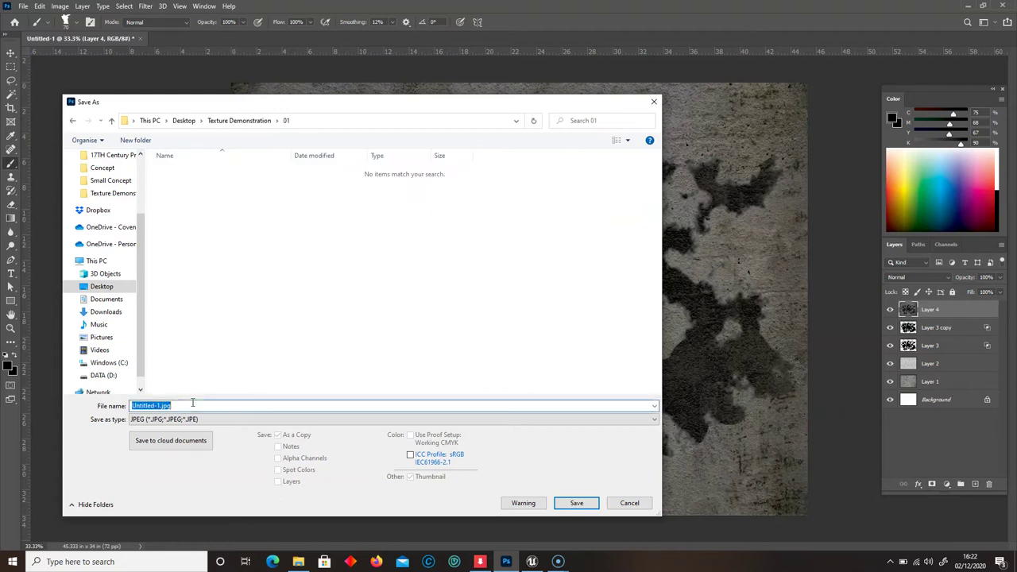
Save the JPEG copy as BaseTexture in folder 01 at quality 12 (Maximum), Baseline ("Standard").
type("BaseTexture")
key("Return")
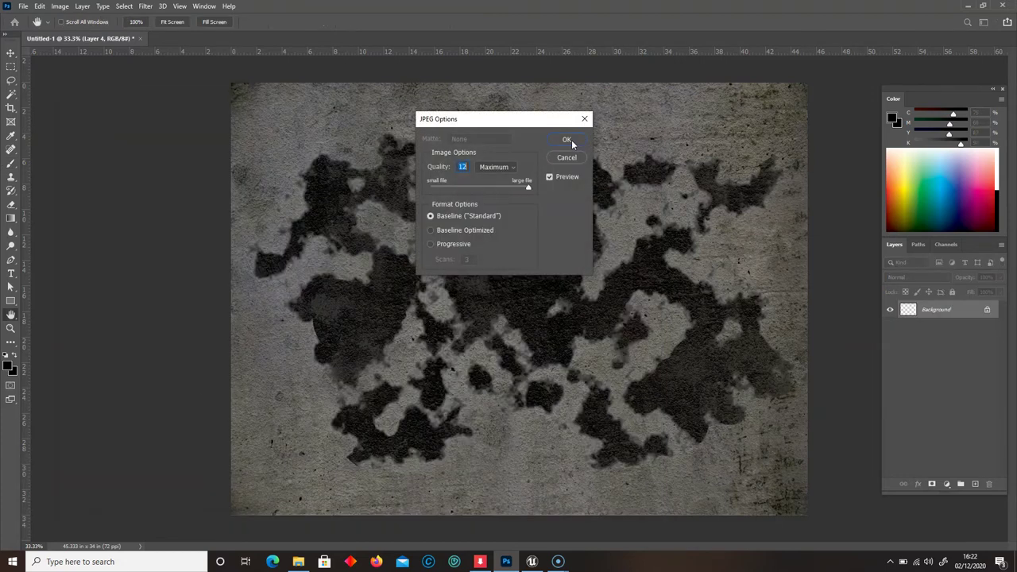
left_click(569, 140)
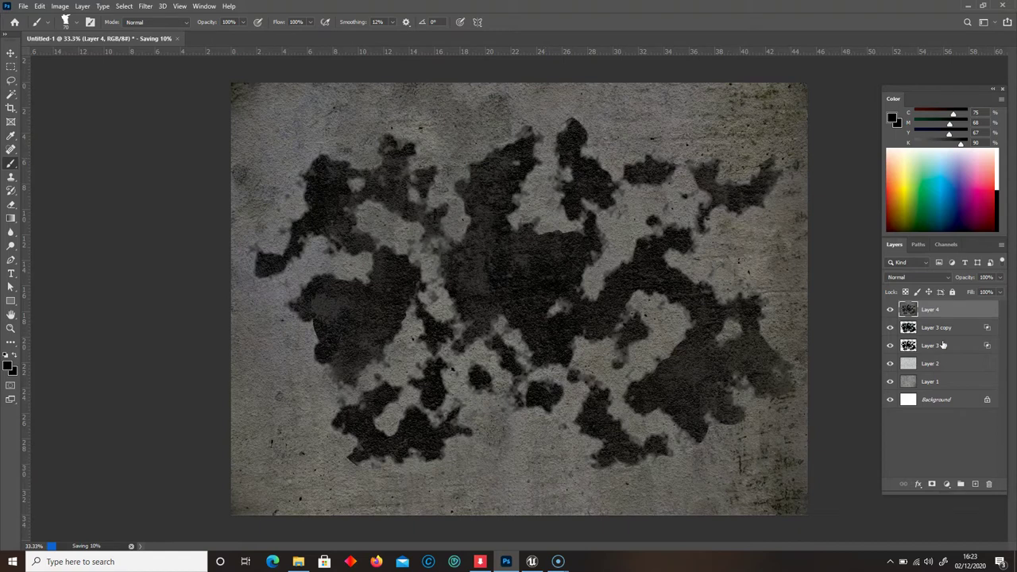
Hide Layer 4, Layer 2 and Layer 1, leaving the black-and-white cloud layers visible over the white Background.
left_click(890, 310)
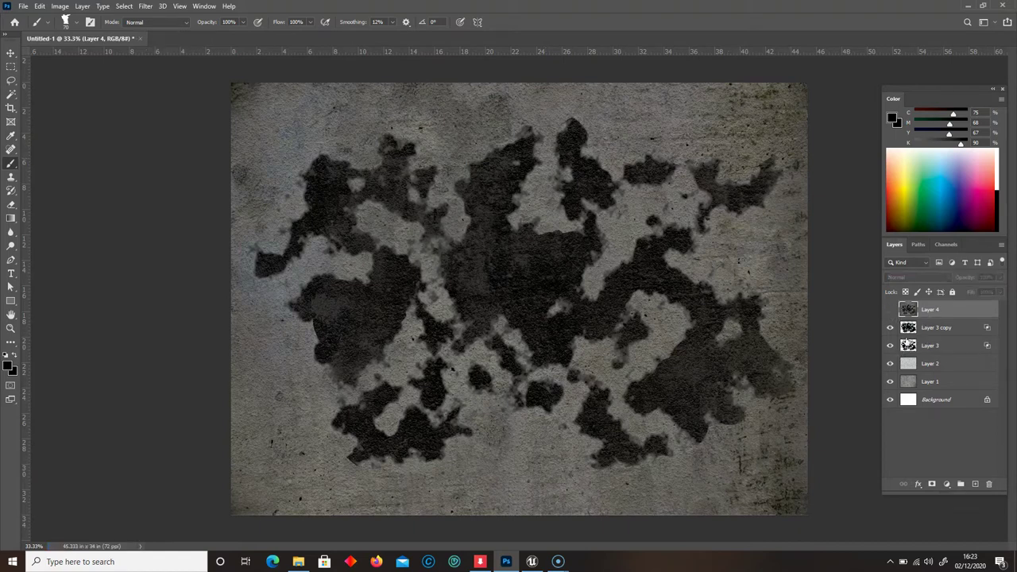
left_click(891, 363)
left_click(890, 381)
left_click(891, 399)
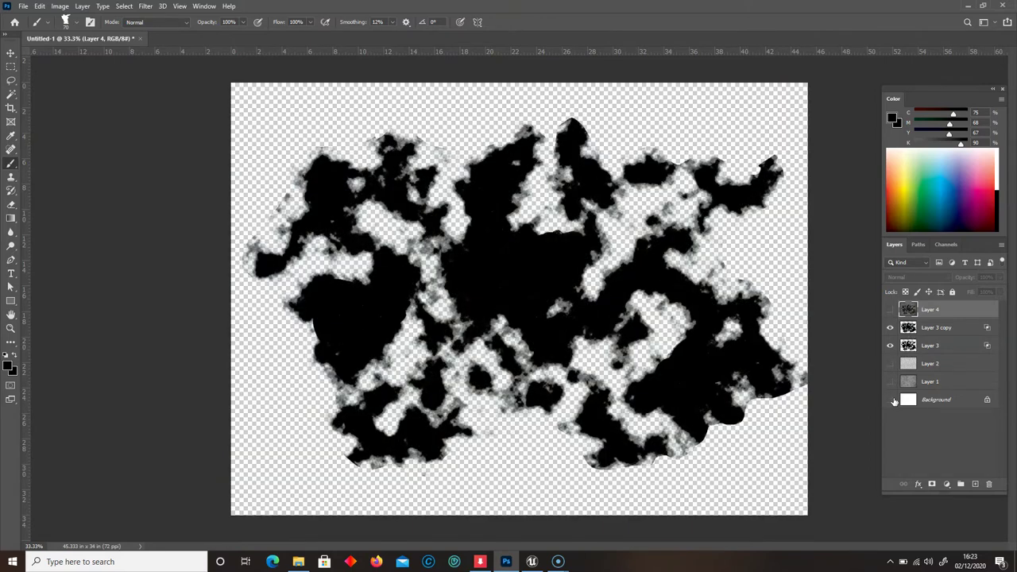
left_click(890, 399)
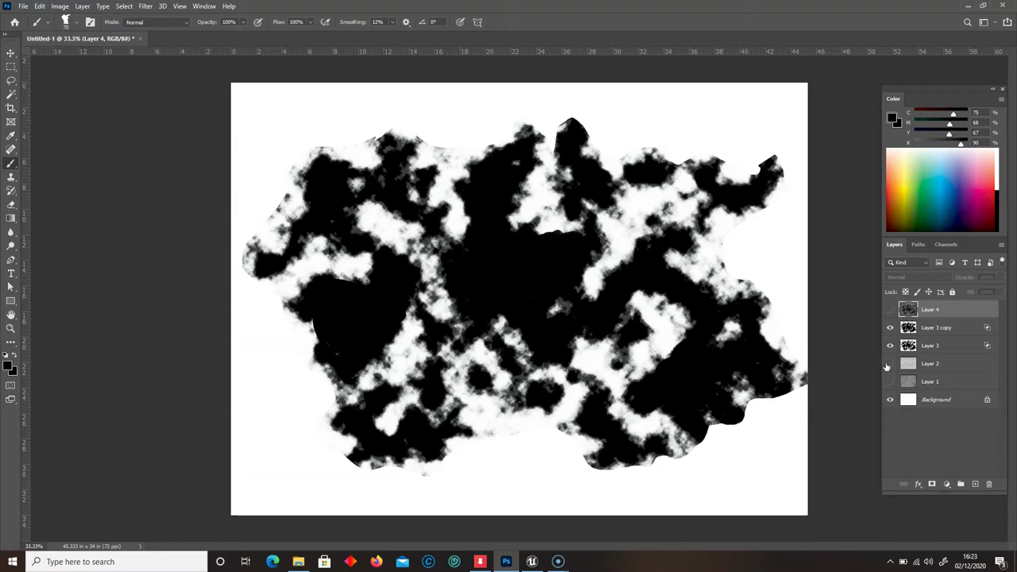
Erase the hard outer edges around the cloud shapes on Layer 3 copy with the Eraser, and check against Layer 3 hidden and shown.
left_click(918, 329)
right_click(10, 204)
left_click(55, 205)
left_click_drag(357, 128, 352, 129)
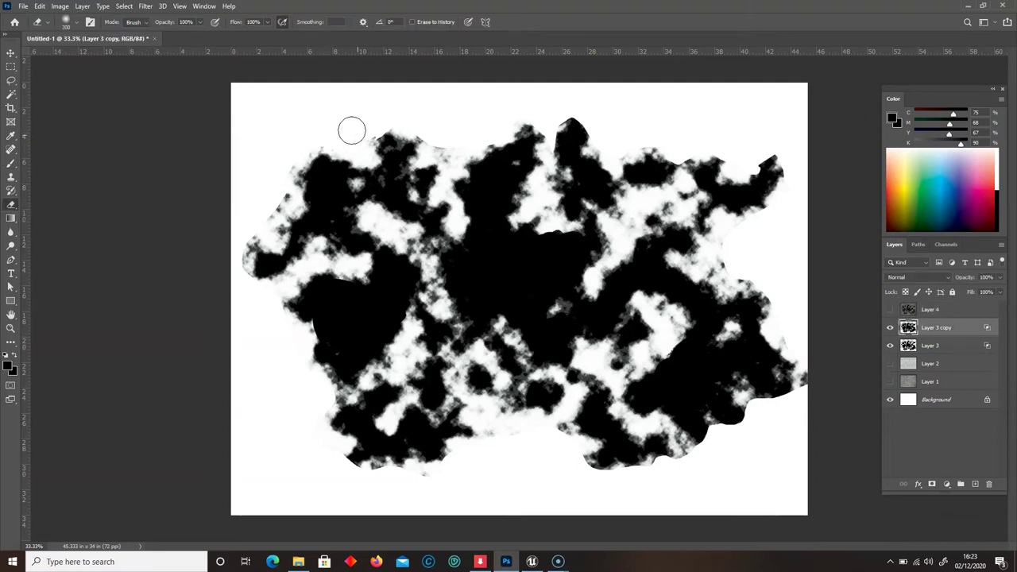
mouse_move(430, 130)
left_mouse_down()
mouse_move(420, 130)
mouse_move(468, 130)
left_mouse_up()
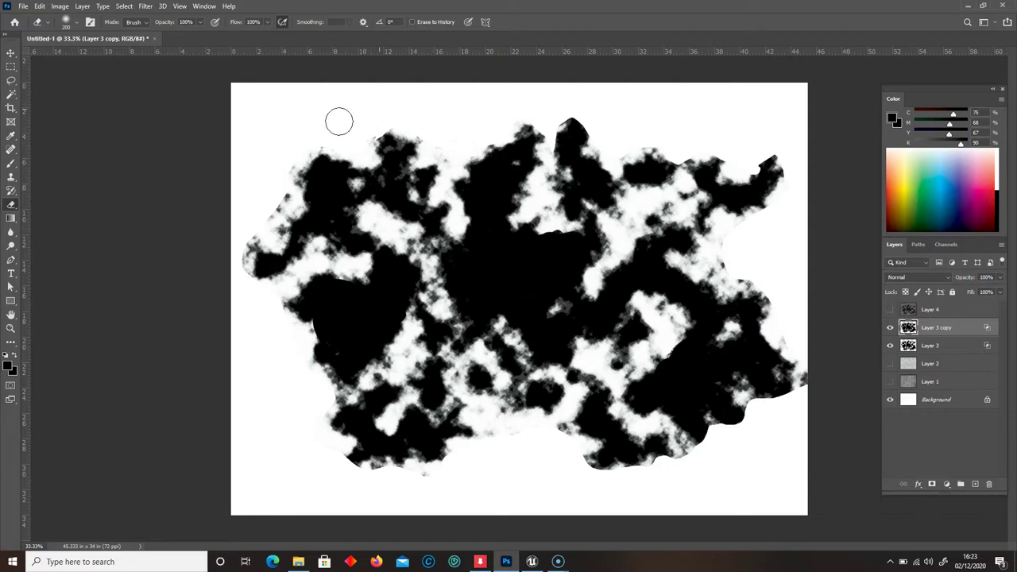
mouse_move(279, 196)
left_mouse_down()
mouse_move(243, 222)
mouse_move(250, 286)
mouse_move(282, 324)
left_mouse_up()
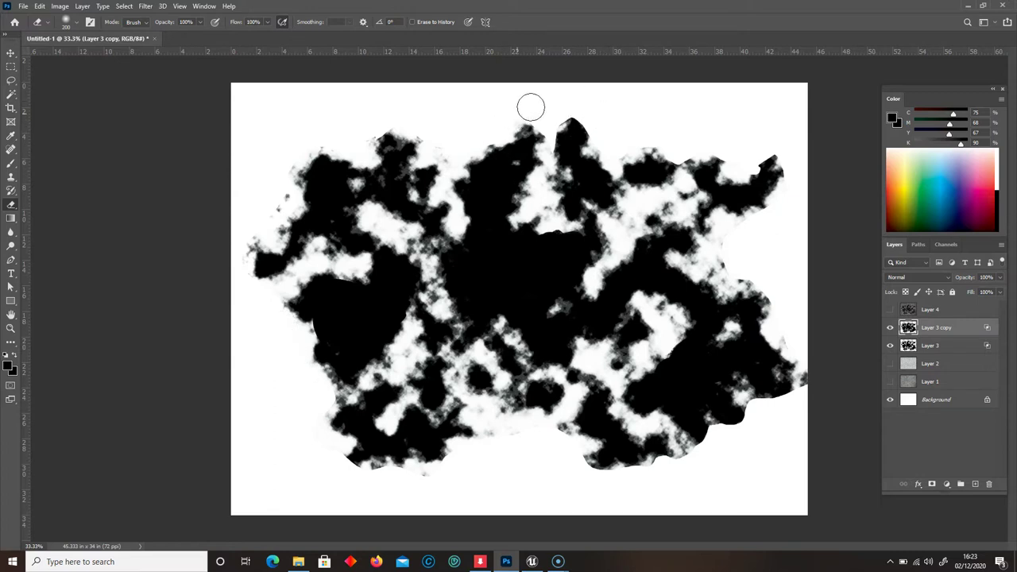
mouse_move(769, 402)
left_mouse_down()
mouse_move(818, 379)
mouse_move(799, 363)
mouse_move(761, 409)
mouse_move(649, 463)
mouse_move(352, 474)
mouse_move(319, 367)
left_mouse_up()
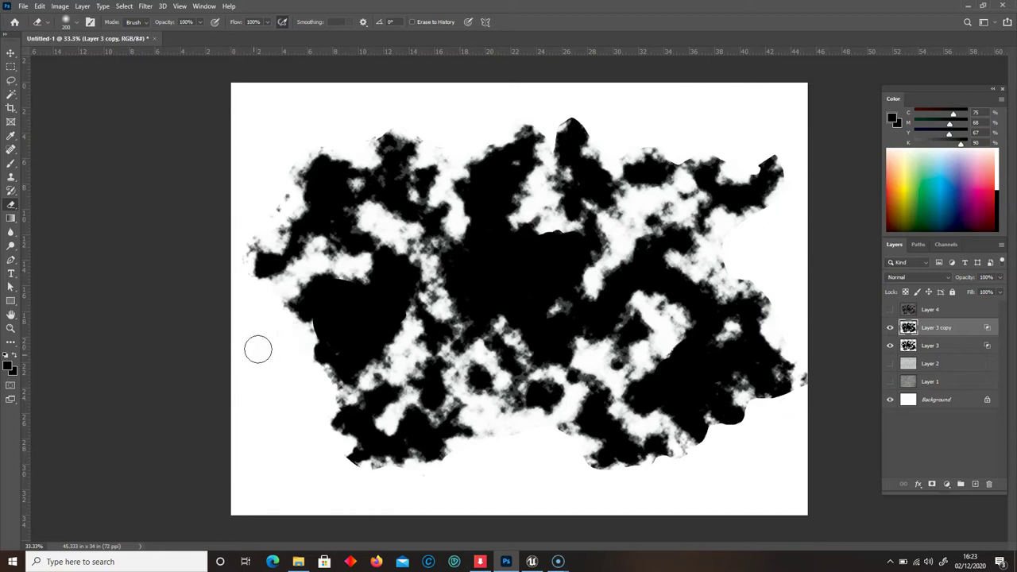
left_click(890, 345)
left_click(890, 345)
Save the black-and-white image as a JPEG named Roughness in folder 01 at quality 12 (Maximum).
left_click(24, 7)
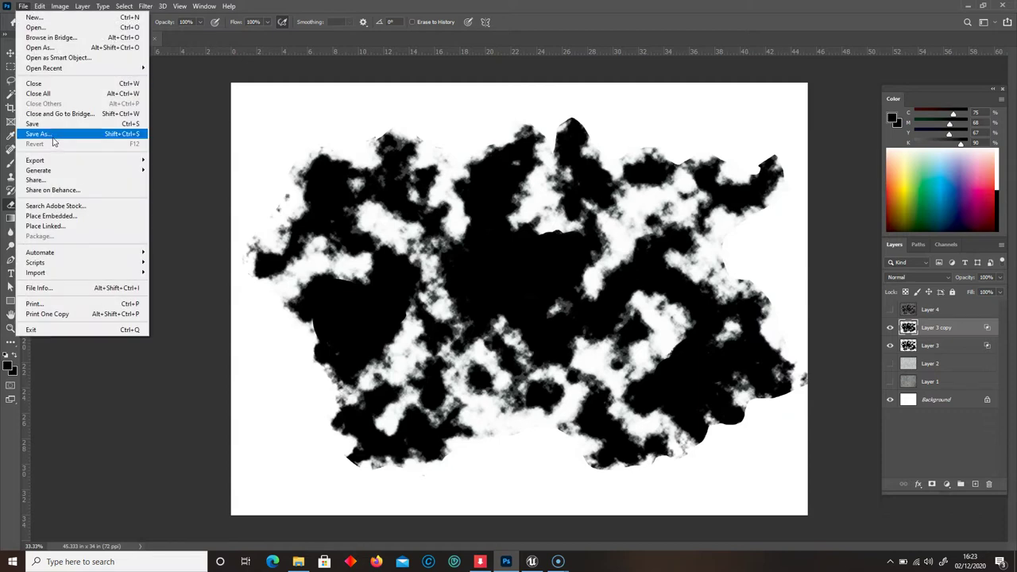
left_click(52, 135)
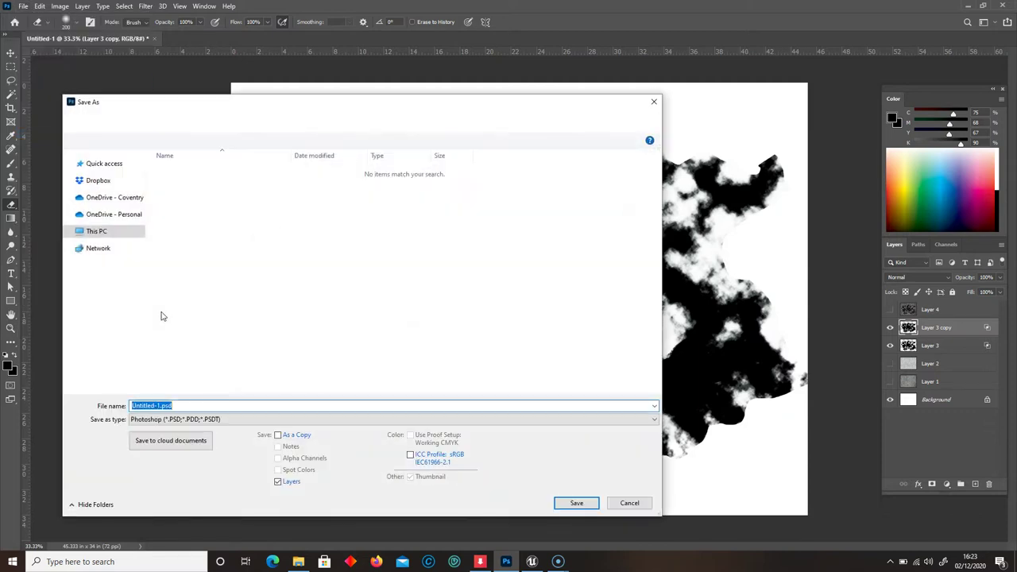
left_click(138, 419)
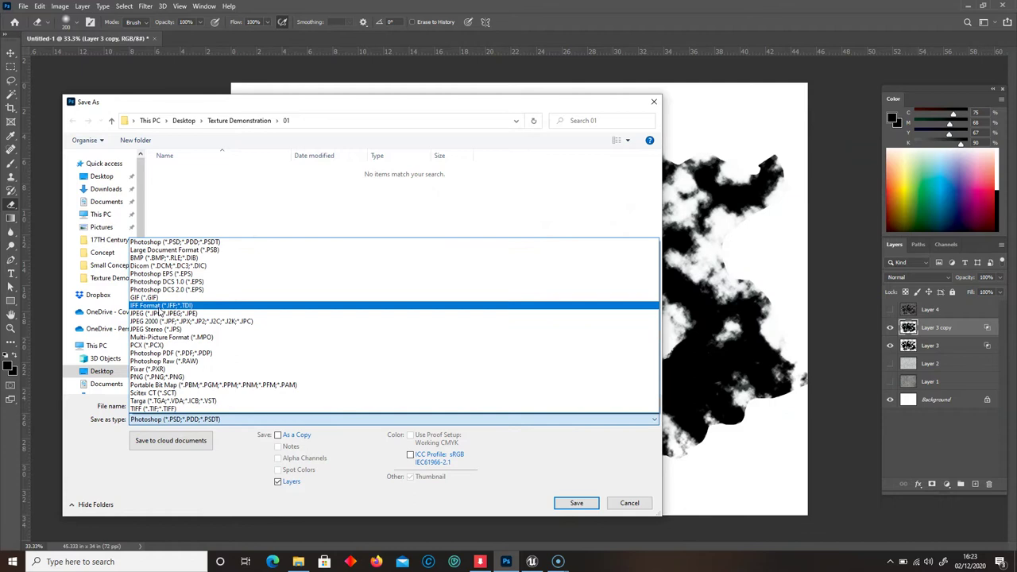
left_click(164, 315)
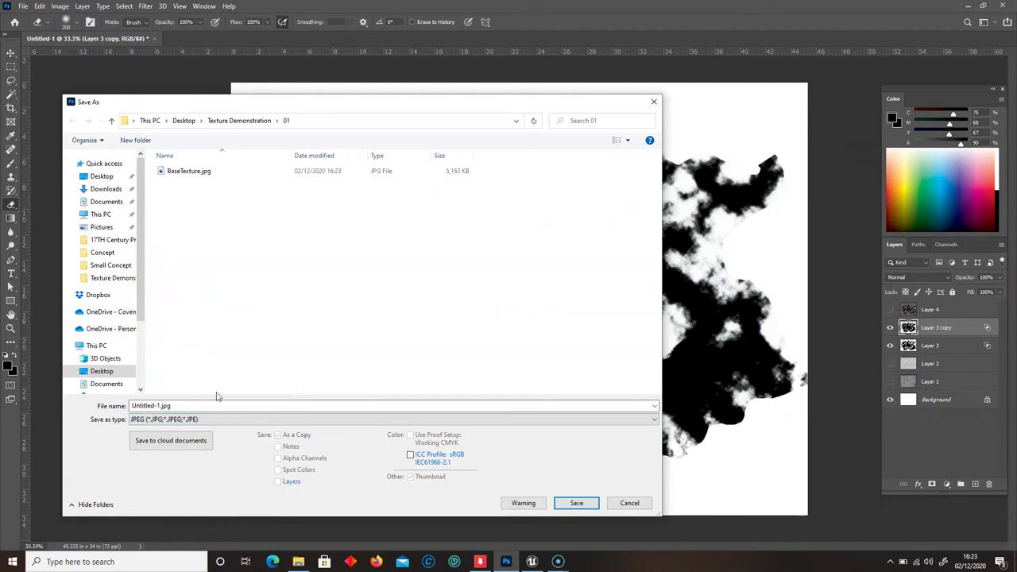
left_click(187, 405)
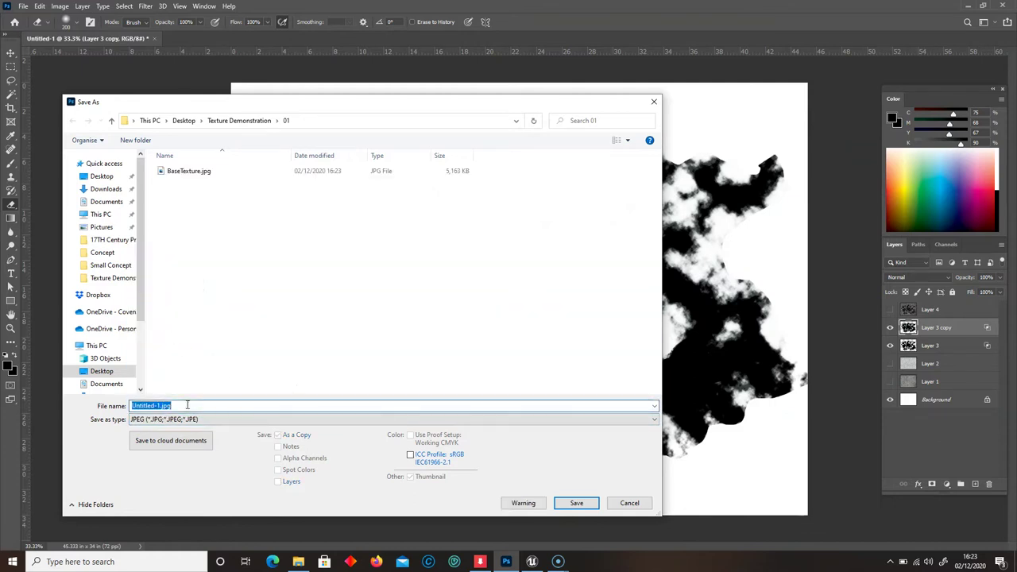
type("Roughness")
key("Return")
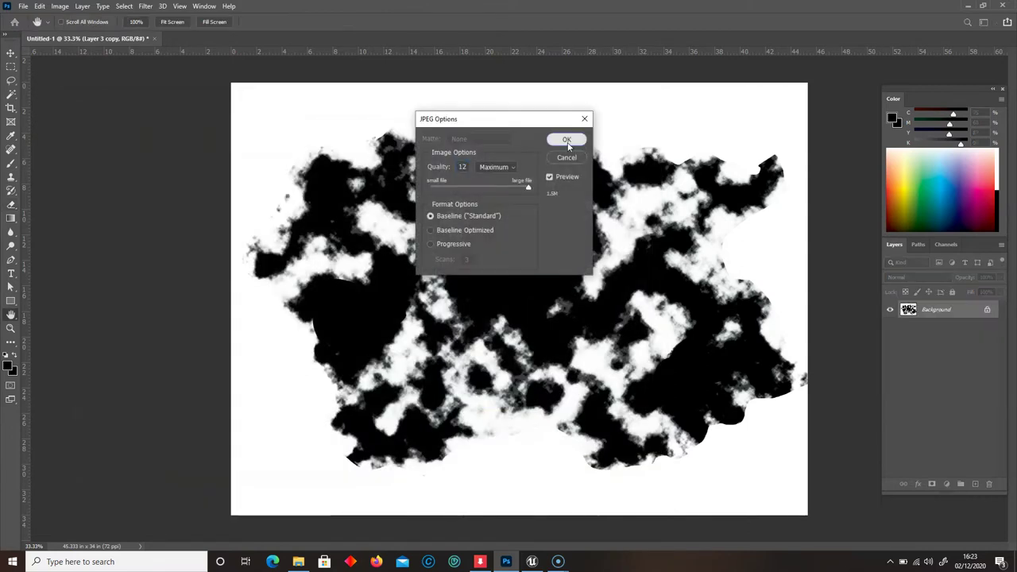
left_click(566, 140)
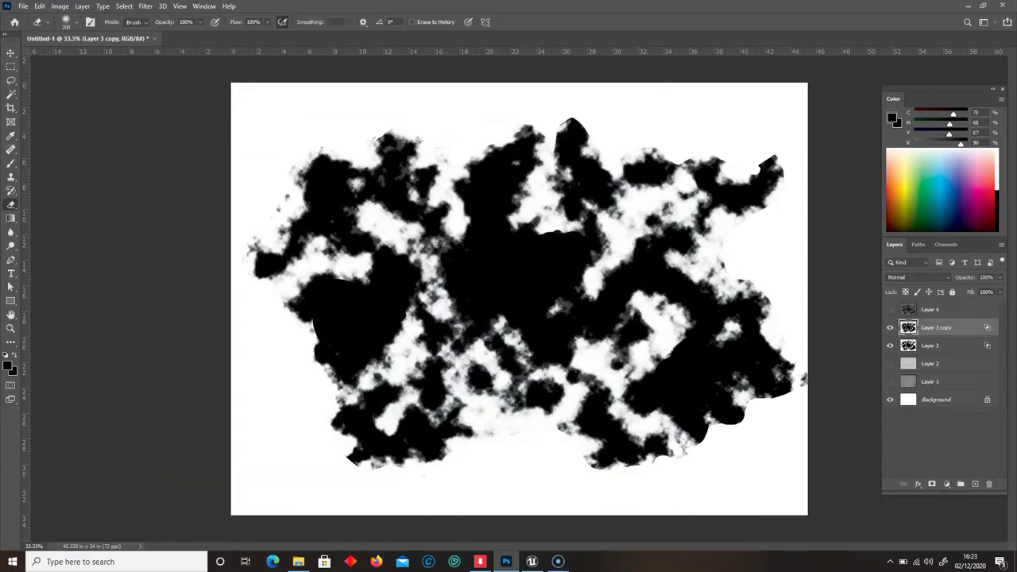
Show and select Layer 4, and run the Generate Normal Map filter on it.
left_click(890, 309)
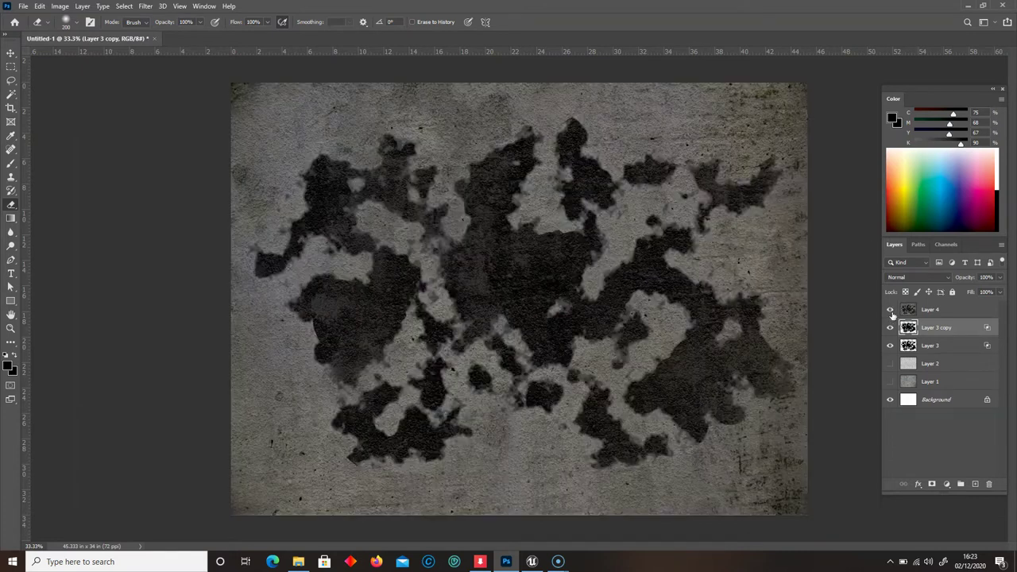
left_click(967, 314)
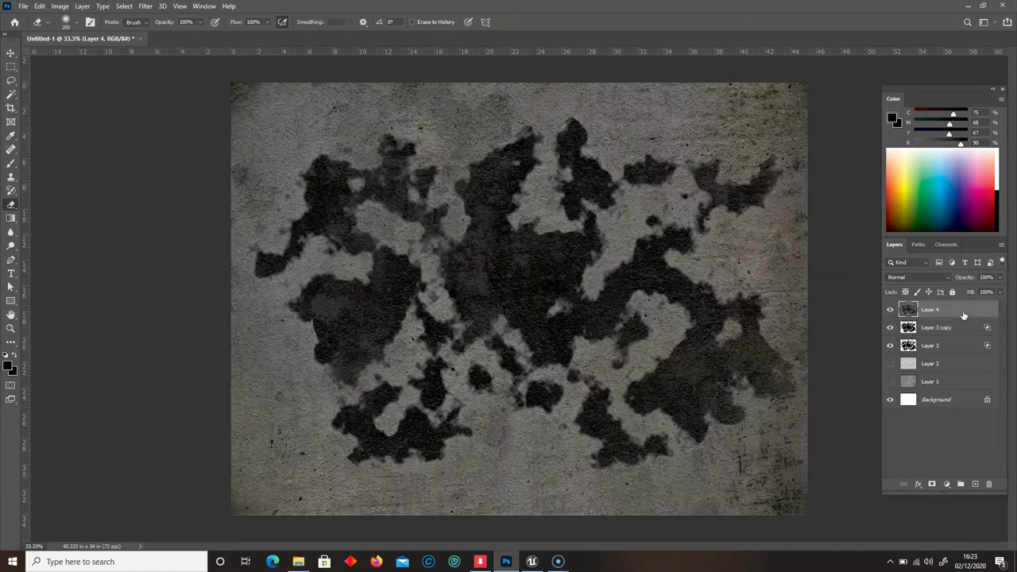
left_click(146, 6)
mouse_move(175, 118)
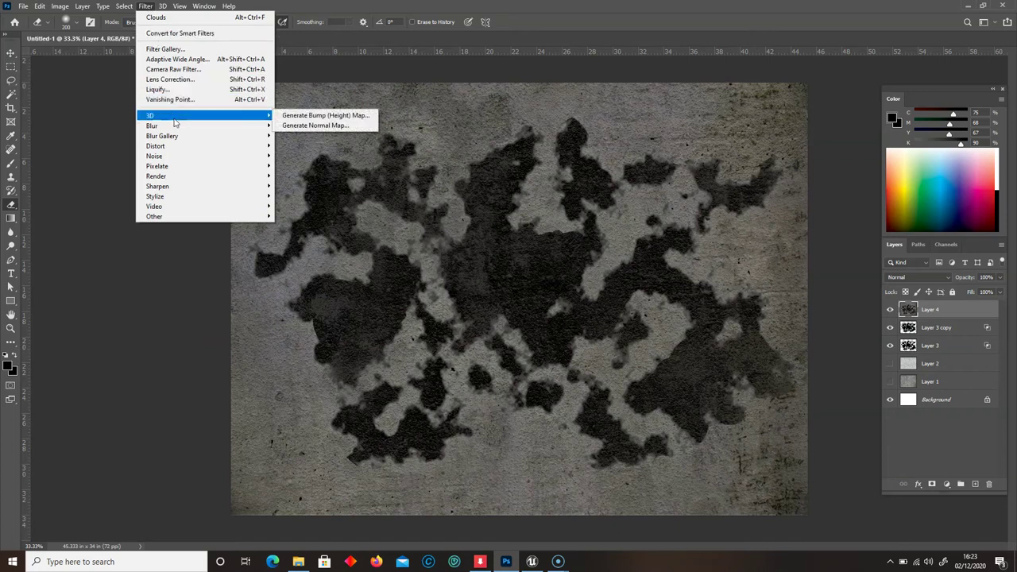
left_click(333, 126)
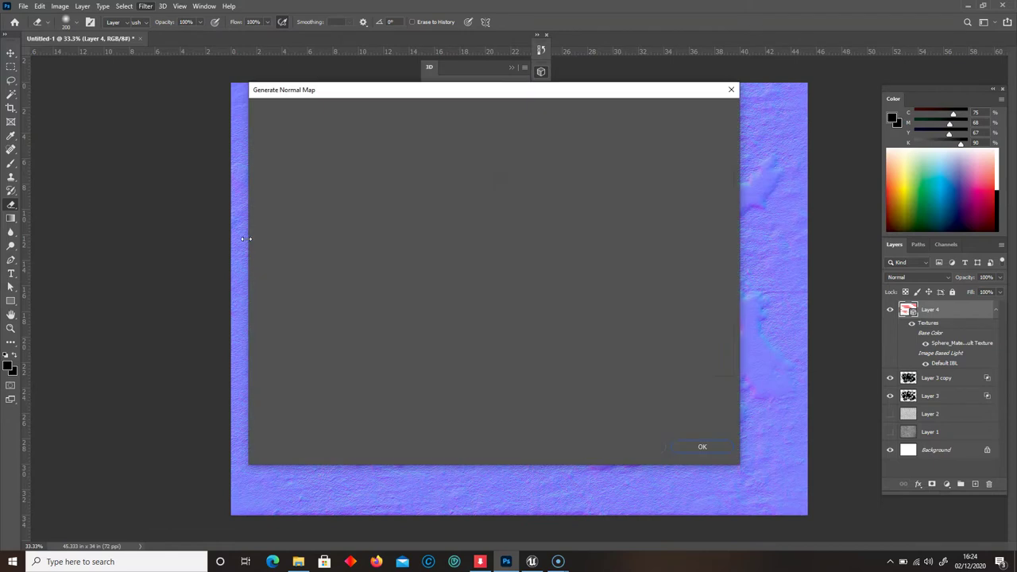
Compare the normal map with Invert Height on and off, and apply it without inversion at blur 0.5 and detail scale 80%.
left_click_drag(495, 95, 189, 158)
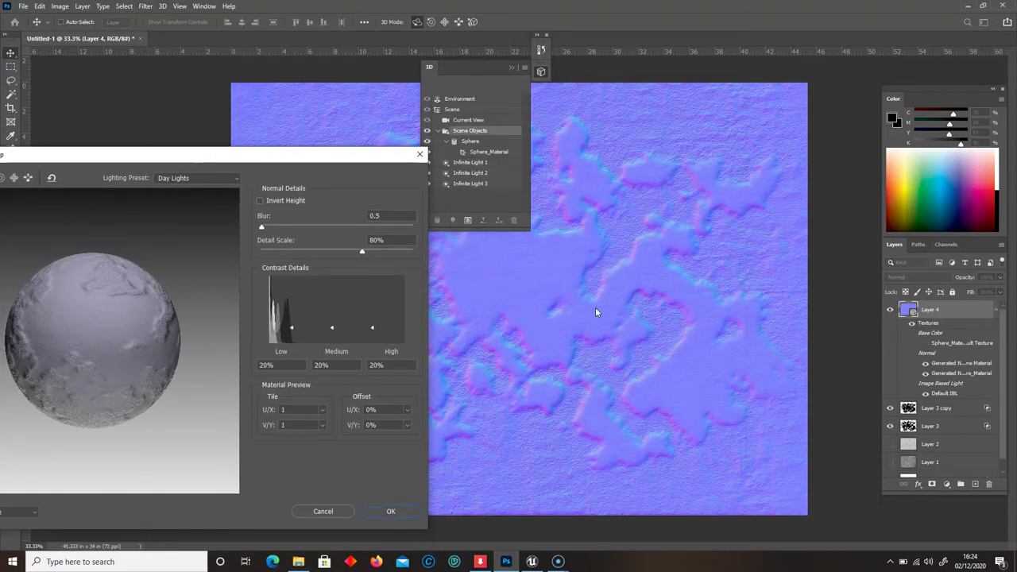
left_click(262, 202)
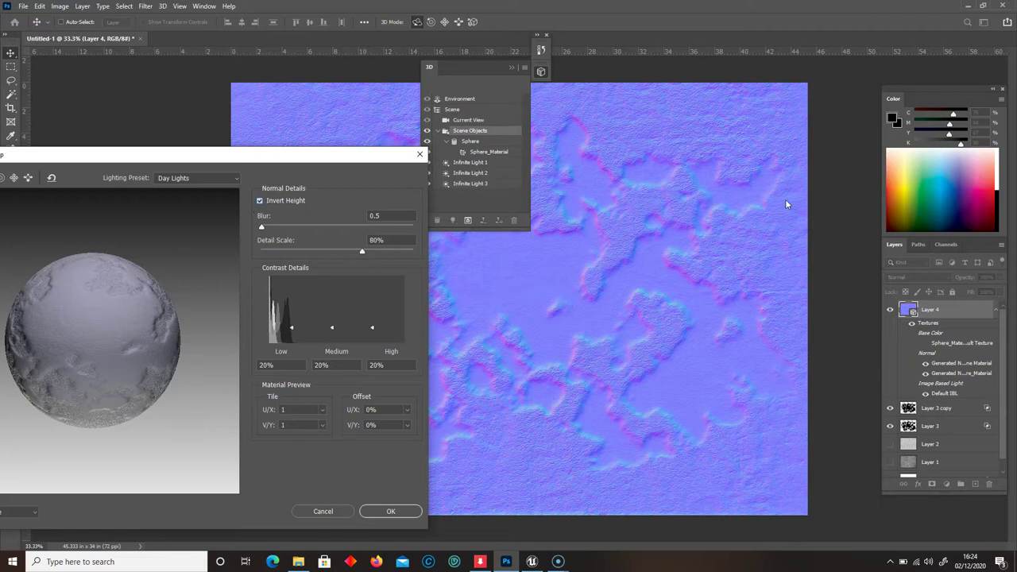
left_click_drag(163, 162, 136, 173)
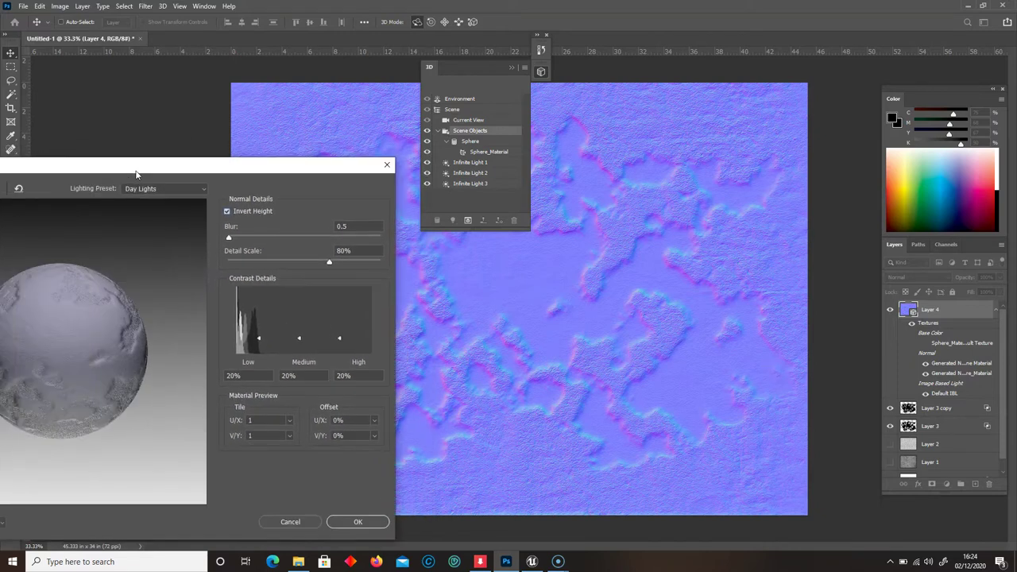
left_click(227, 212)
left_click_drag(211, 171, 228, 93)
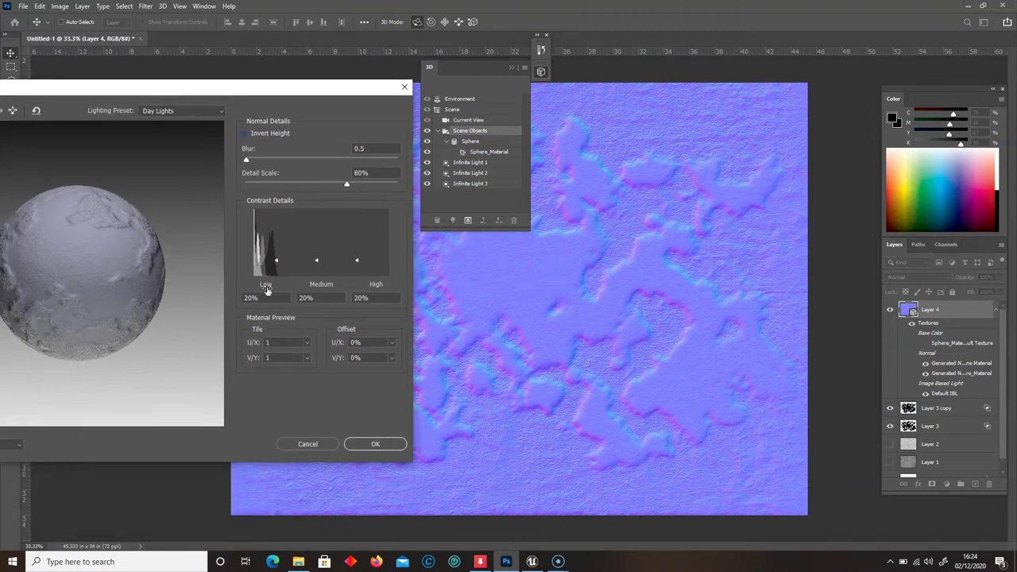
left_click(375, 445)
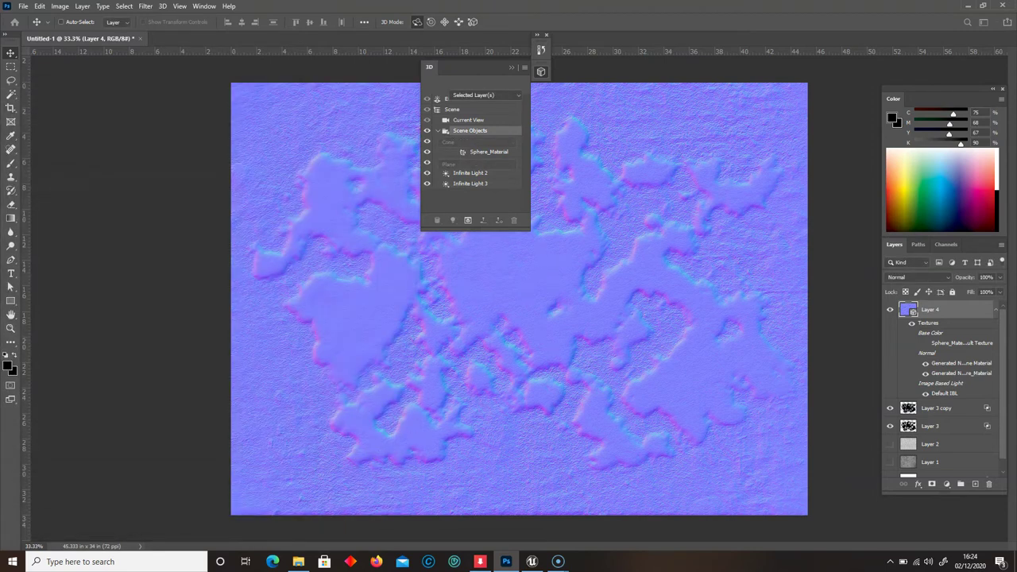
Save the normal map as a JPEG named Normal in folder 01.
left_click(24, 6)
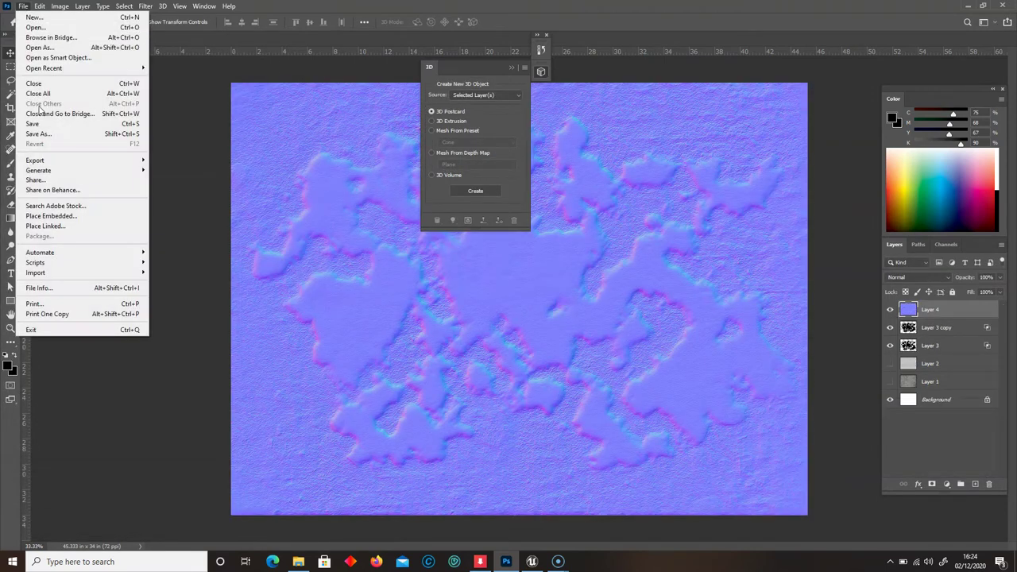
left_click(47, 132)
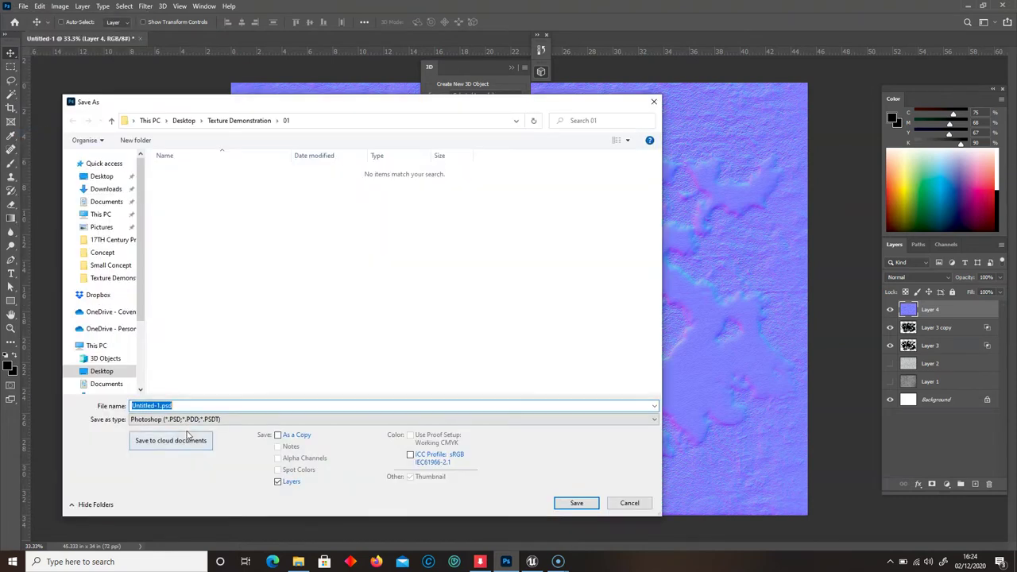
left_click(183, 421)
left_click(163, 316)
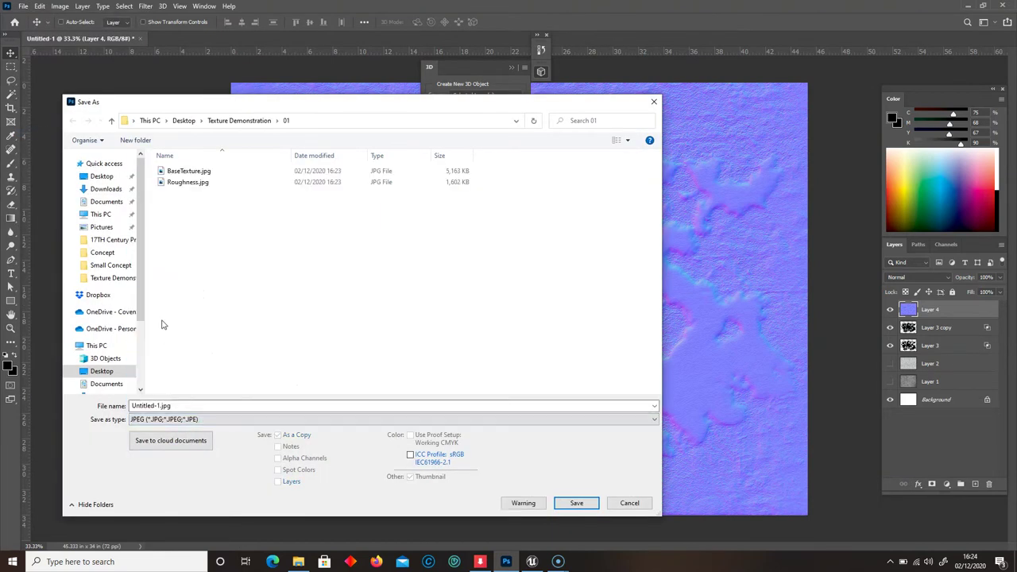
double_click(183, 406)
type("Normal")
key("Return")
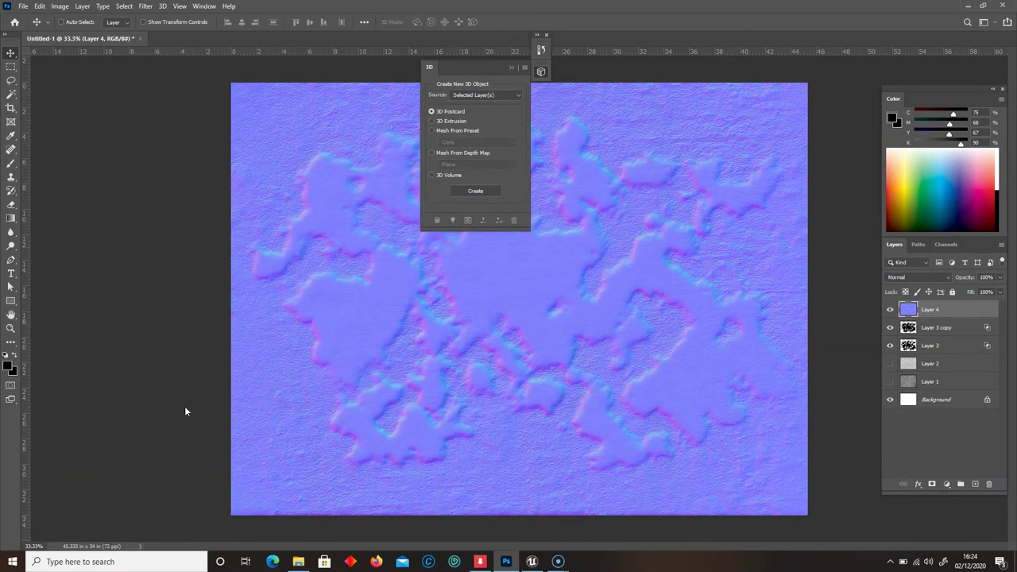
left_click(566, 140)
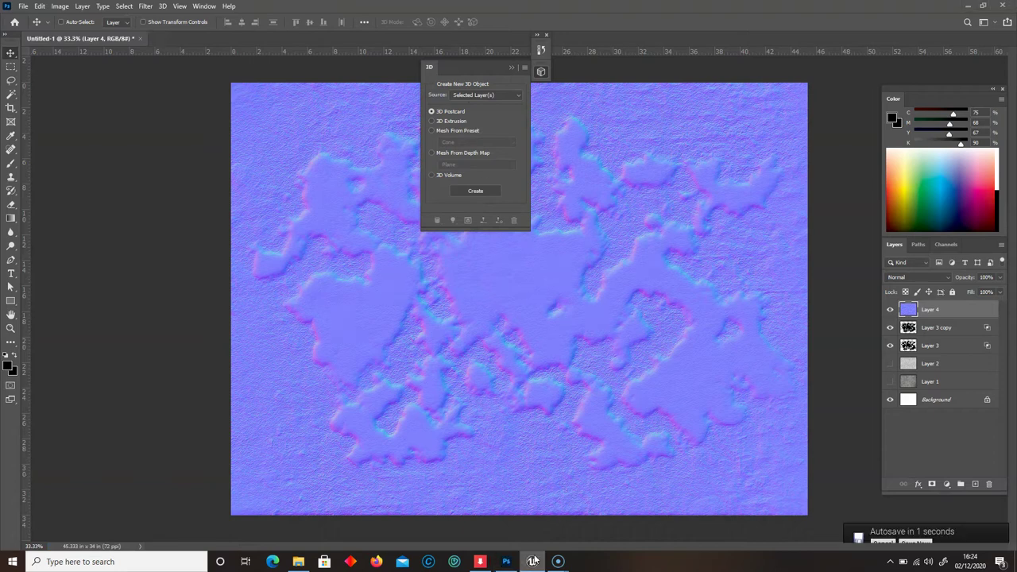
Switch to Unreal Engine, face the open garage floor, and open the Geometry content folder.
left_click(532, 561)
right_click_drag(505, 244, 711, 234)
key("w")
right_click_drag(409, 219, 481, 253)
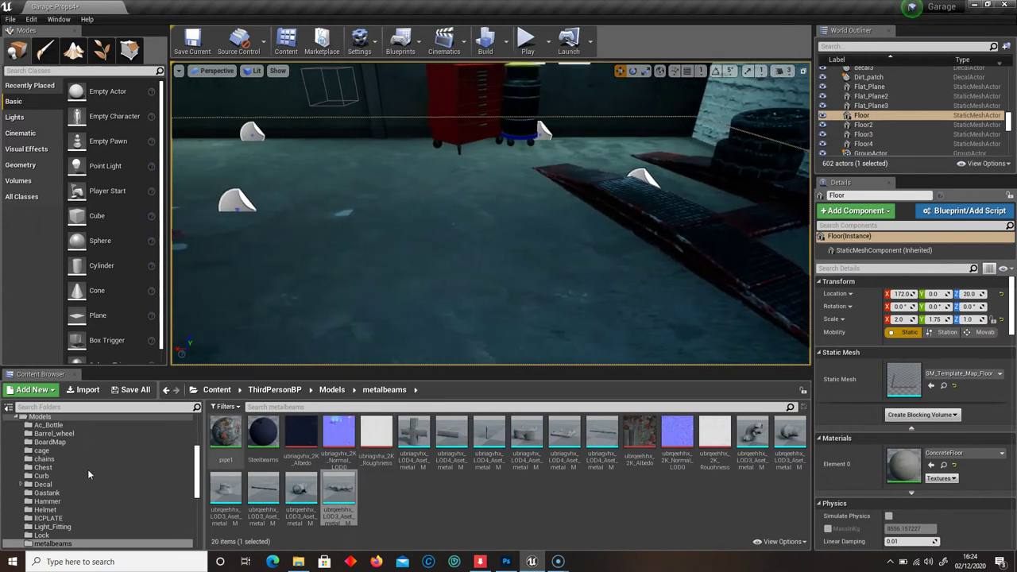
scroll(63, 445, "up", 5)
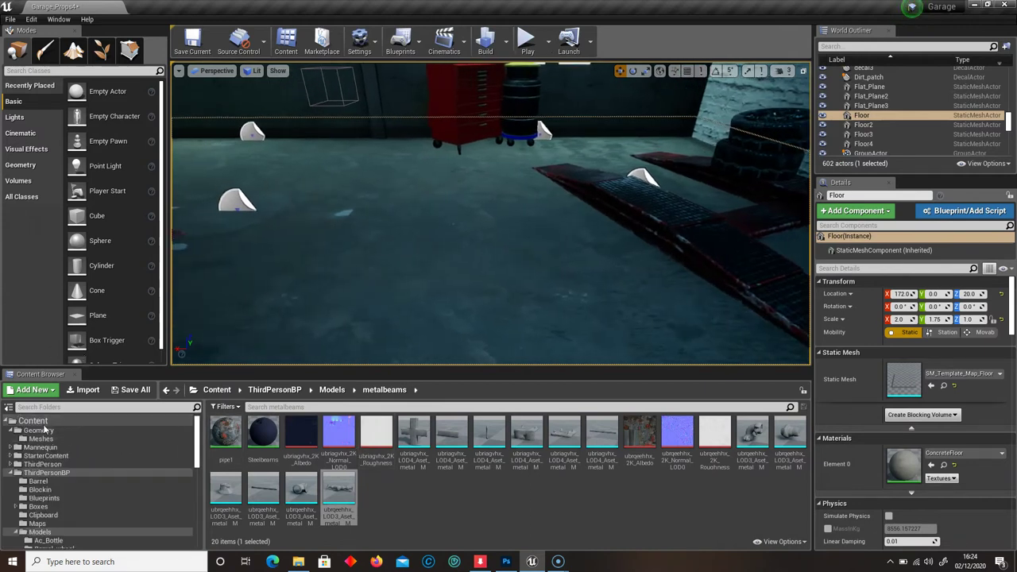
left_click(50, 430)
Place a Cube on the garage floor and scale it into a flat slab of about 2.638 × 2.638 × 0.081.
left_click_drag(94, 221, 457, 141)
left_click(450, 239)
key("r")
key("w")
right_click_drag(454, 99, 445, 175)
key("a")
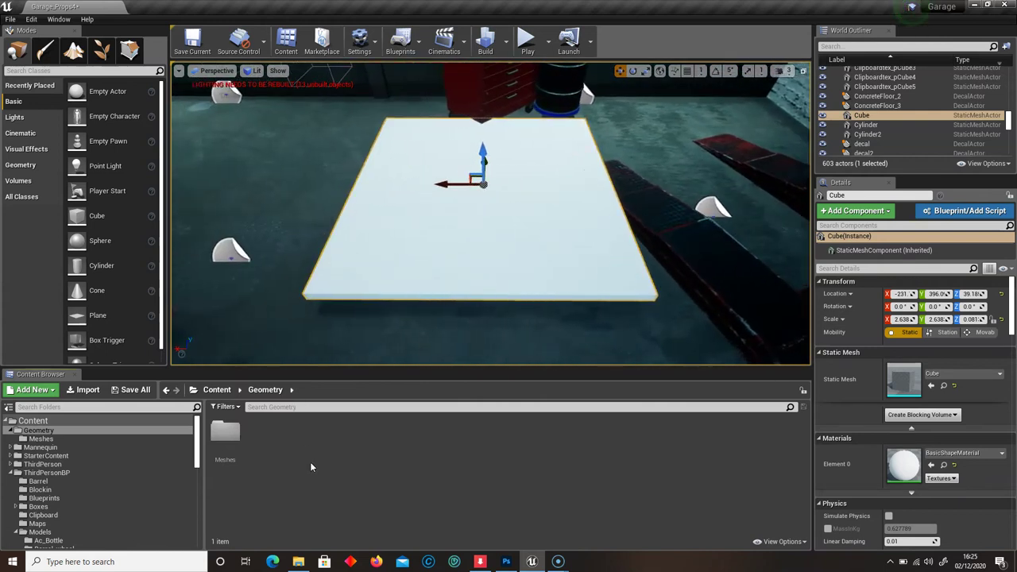
Create a content folder named Cube inside Geometry and open it.
right_click(312, 459)
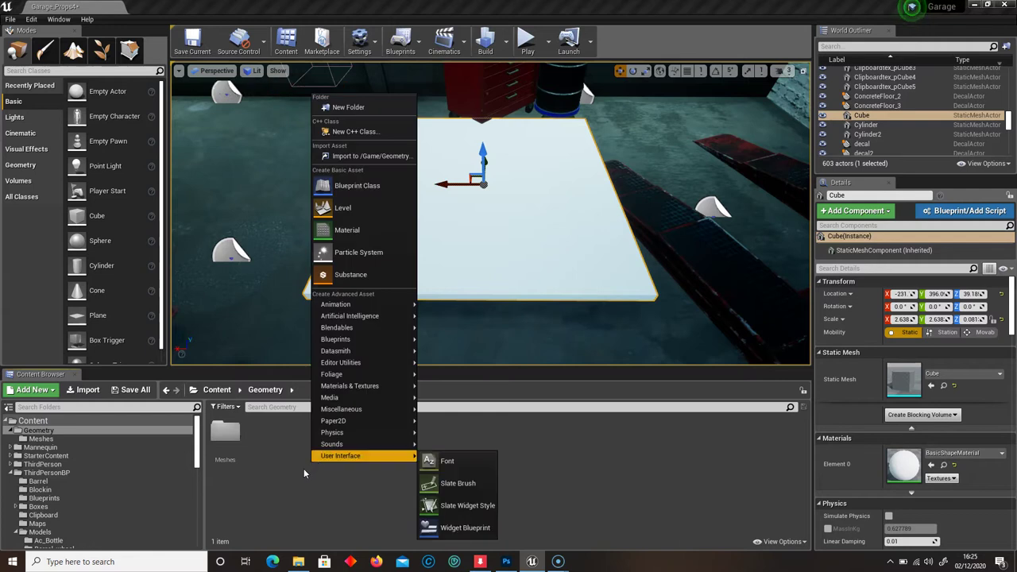
left_click(353, 108)
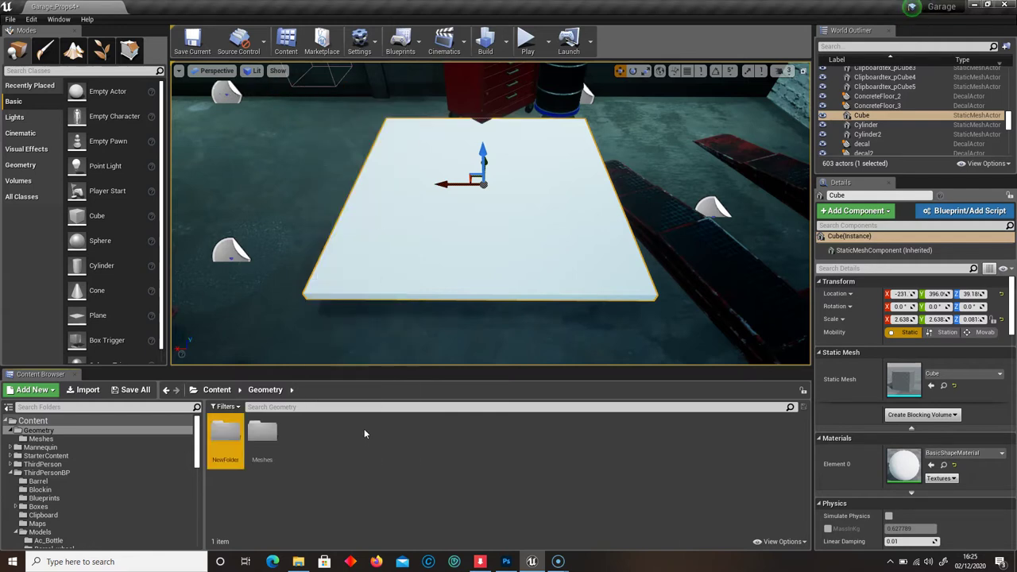
type("Cube")
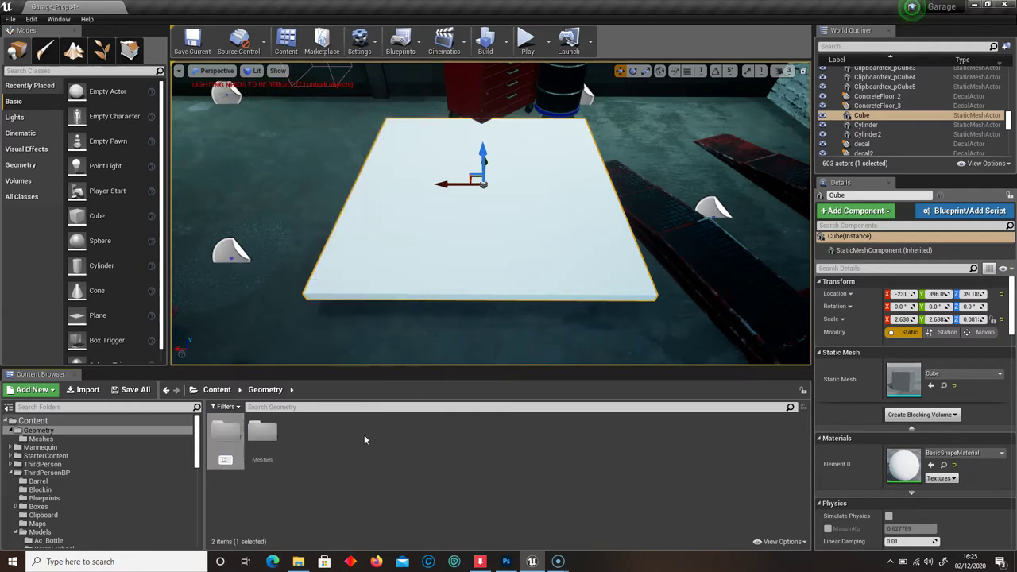
double_click(231, 439)
Switch to File Explorer and open folder 01 in Texture Demonstration.
left_click(297, 561)
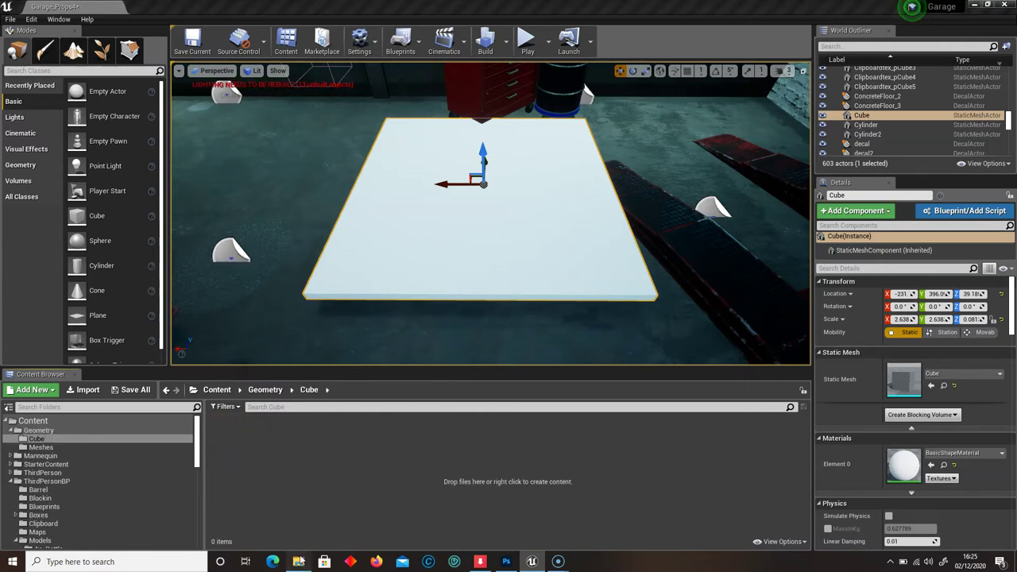
double_click(307, 236)
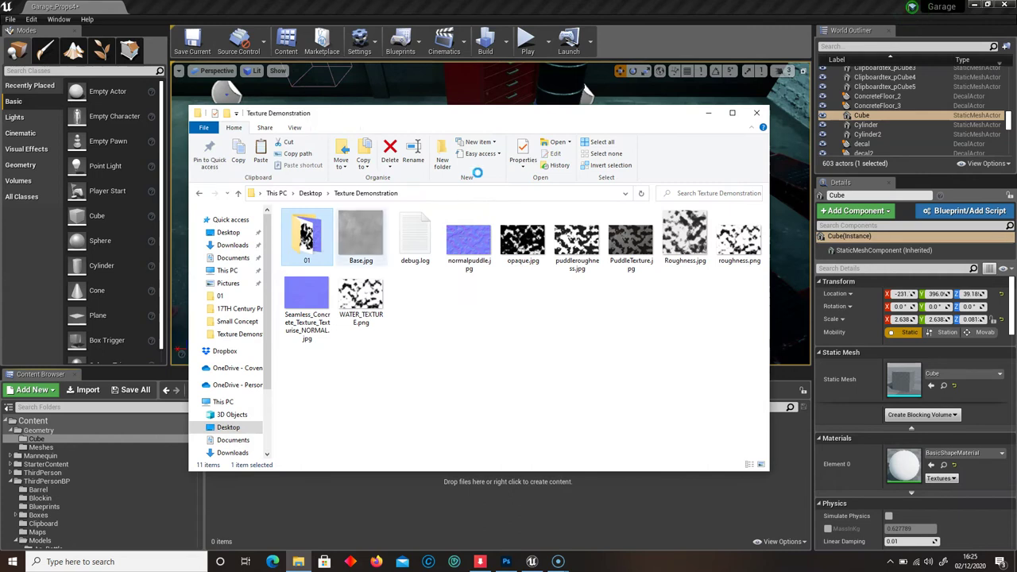
left_click_drag(454, 119, 485, 122)
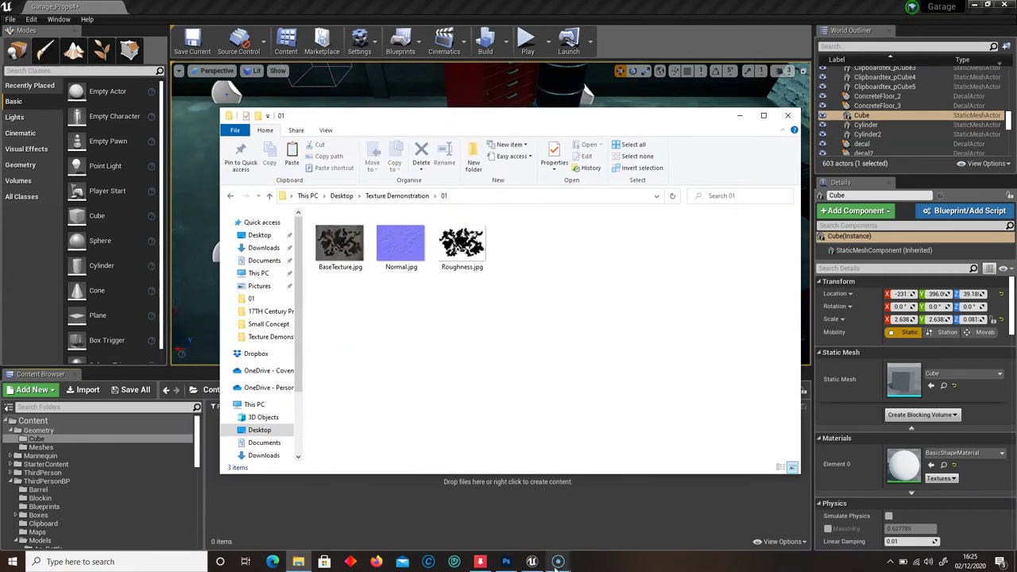
Switch to Photoshop, hide Layer 4, Layer 3 copy and Layer 3, and show Layer 1 and Layer 2.
left_click(508, 563)
left_click(889, 311)
left_click(889, 327)
left_click(890, 345)
left_click(908, 383)
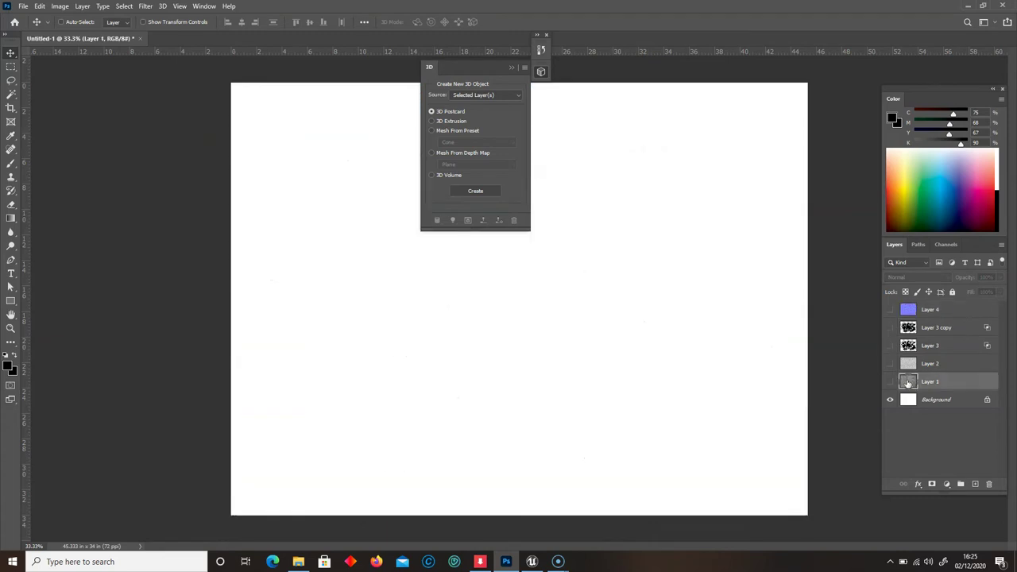
left_click(890, 382)
left_click(914, 367)
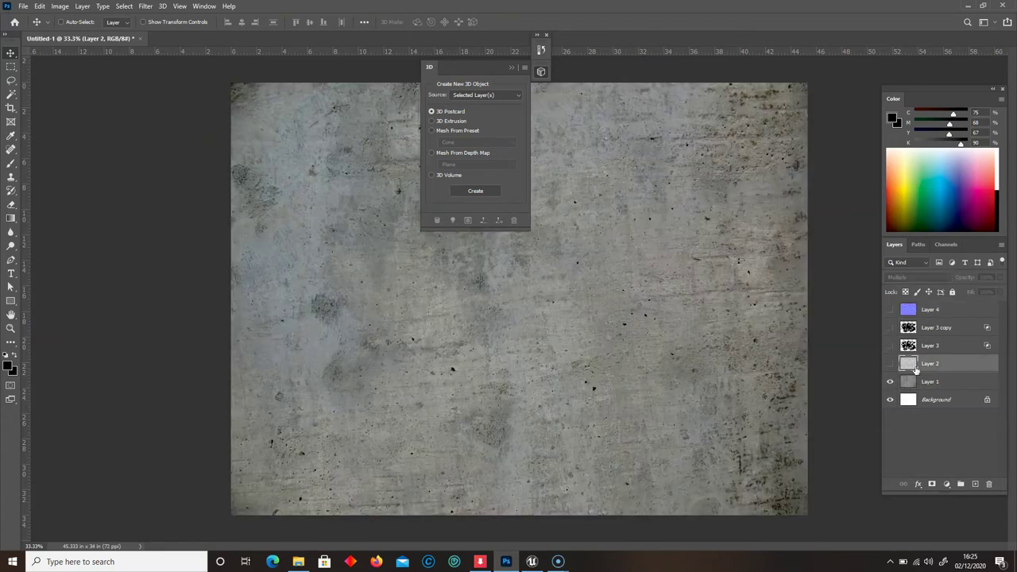
left_click(891, 364)
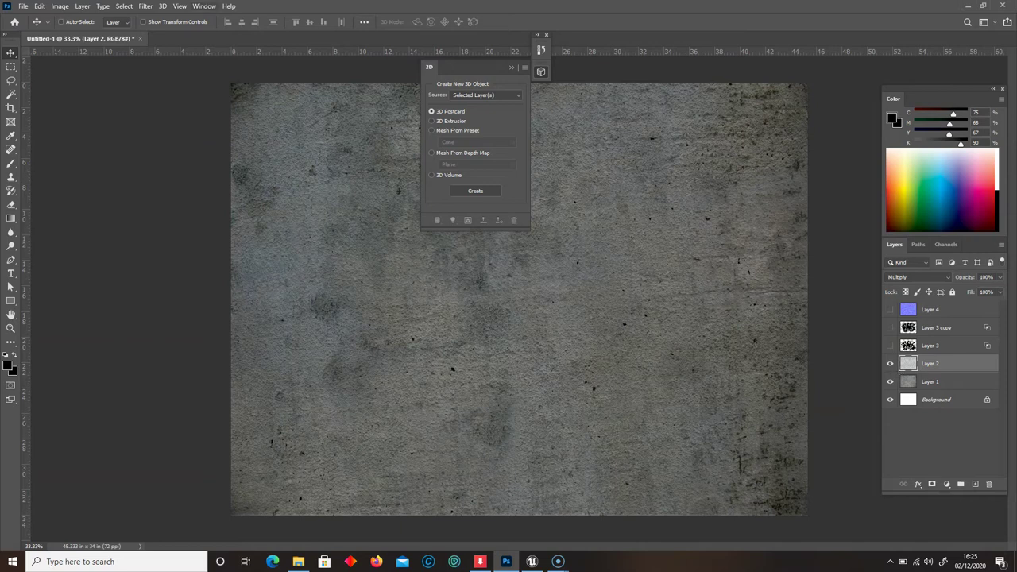
Save the plain concrete image as a JPEG named Basic in folder 01.
left_click(23, 6)
left_click(40, 135)
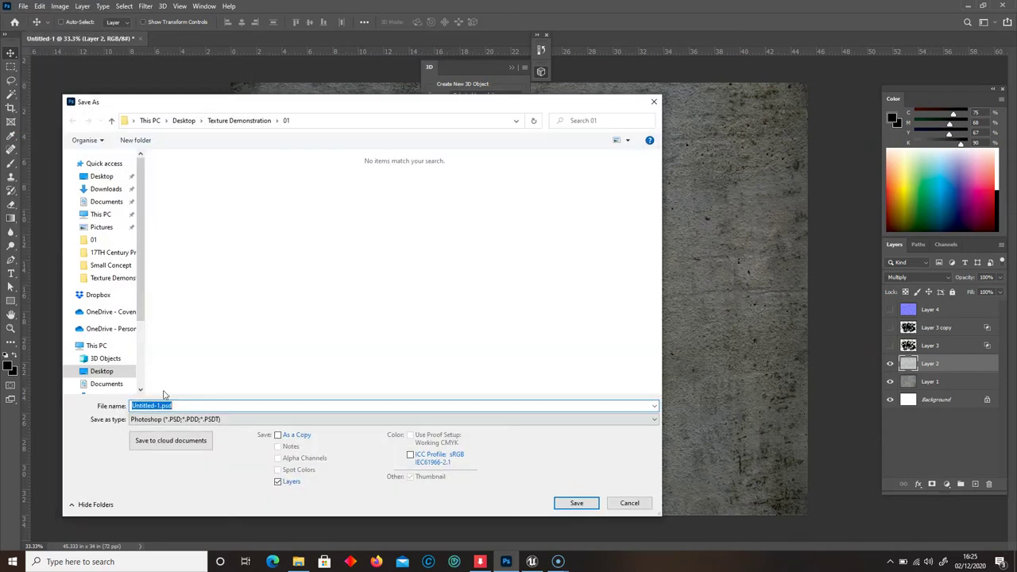
left_click(147, 418)
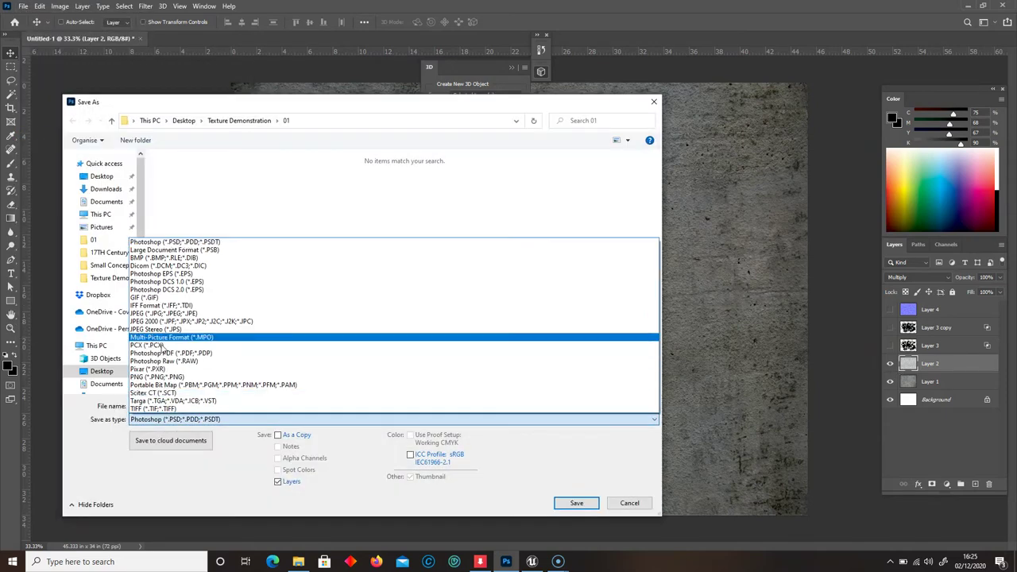
left_click(163, 313)
left_click(201, 403)
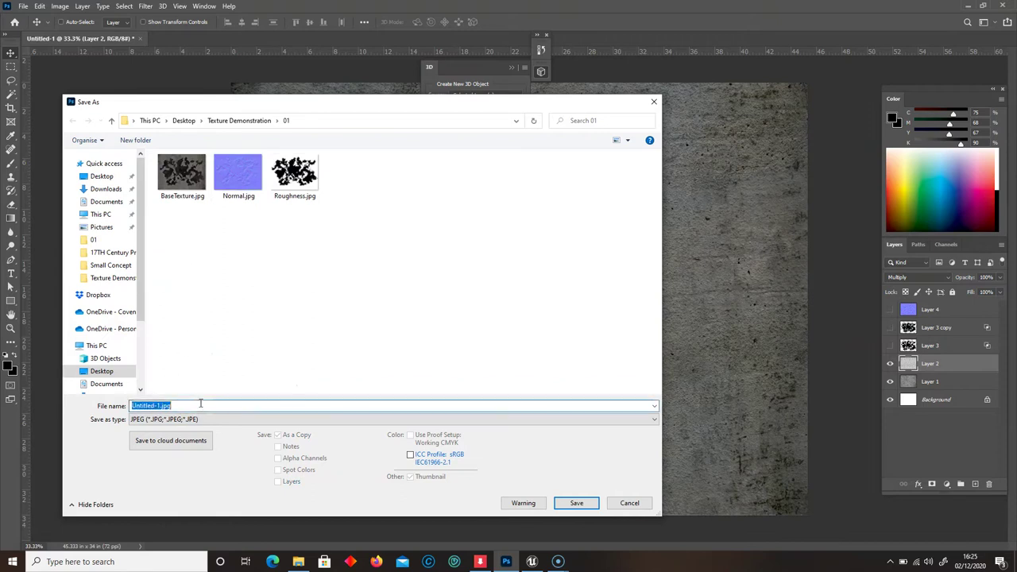
type("Bas")
key("Return")
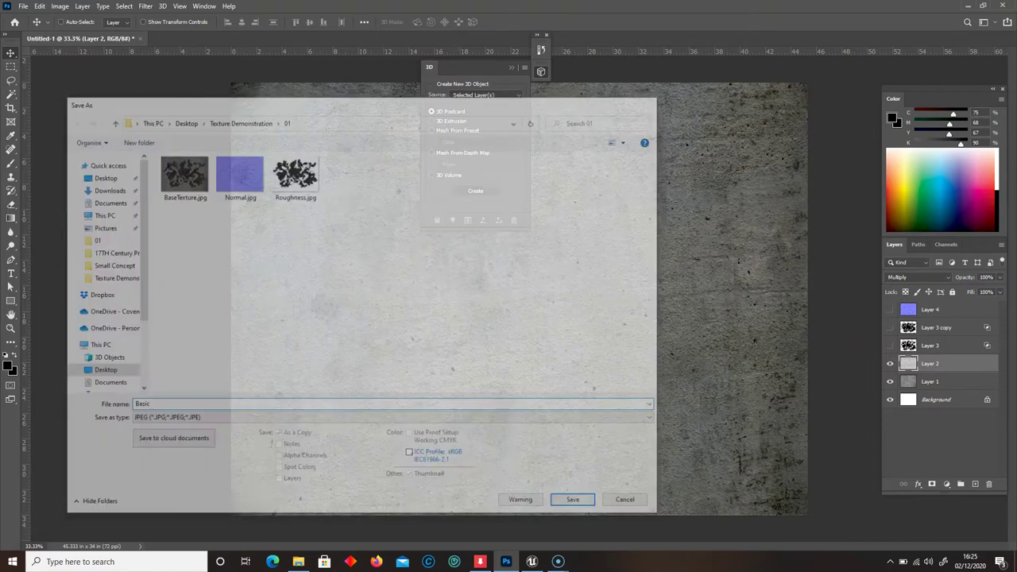
left_click(569, 144)
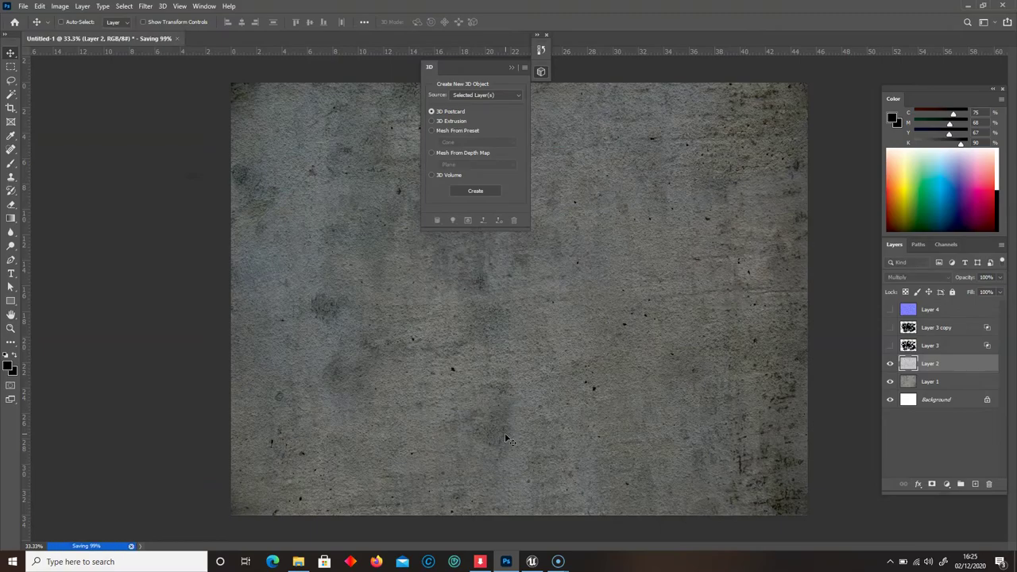
Import BaseTexture, Basic, Normal and Roughness from folder 01 into the Cube content folder in Unreal Engine.
left_click(534, 563)
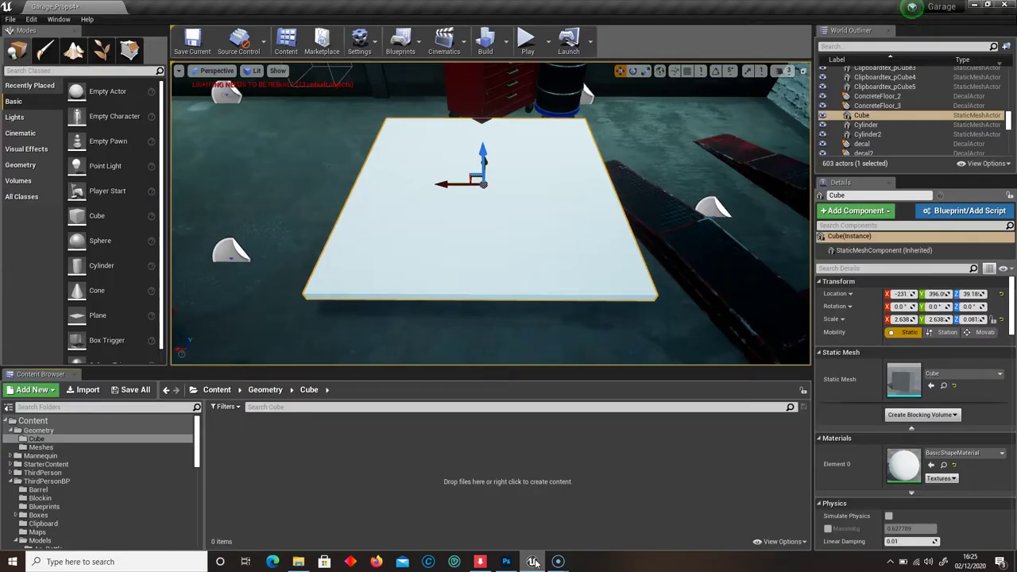
left_click(298, 561)
mouse_move(579, 300)
left_mouse_down()
mouse_move(318, 249)
mouse_move(363, 526)
left_mouse_up()
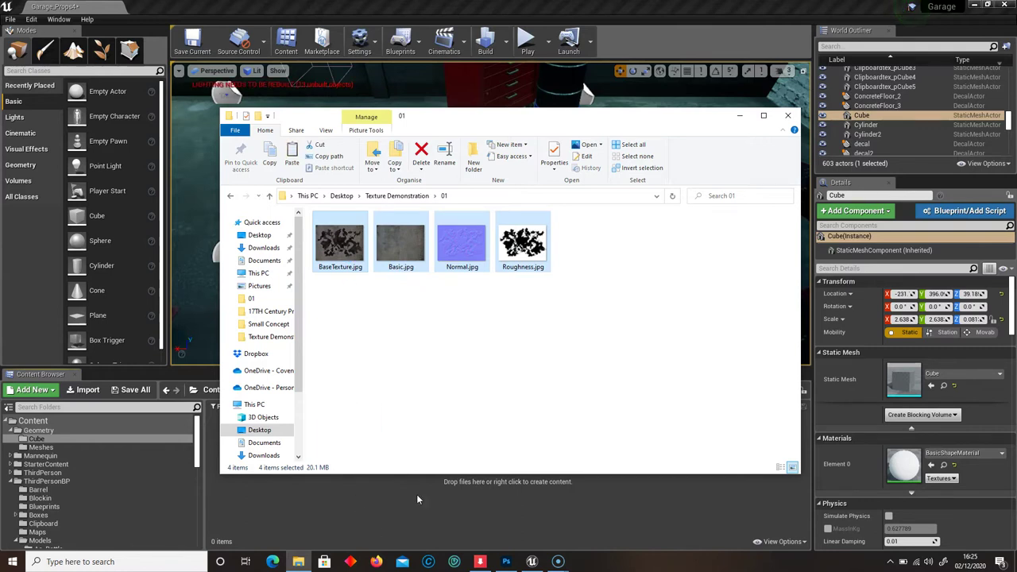
left_click(740, 115)
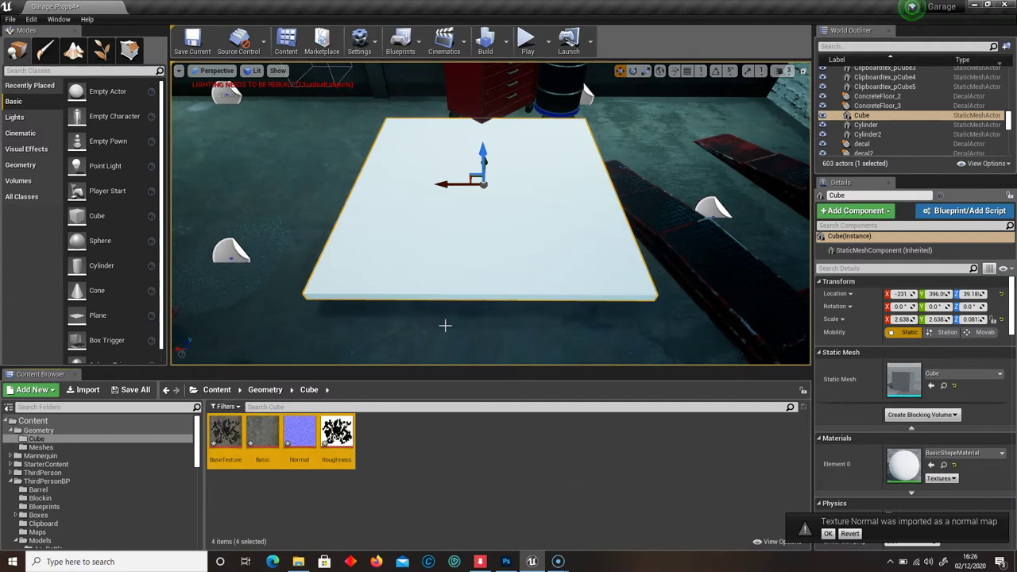
left_click(436, 473)
left_click(374, 474)
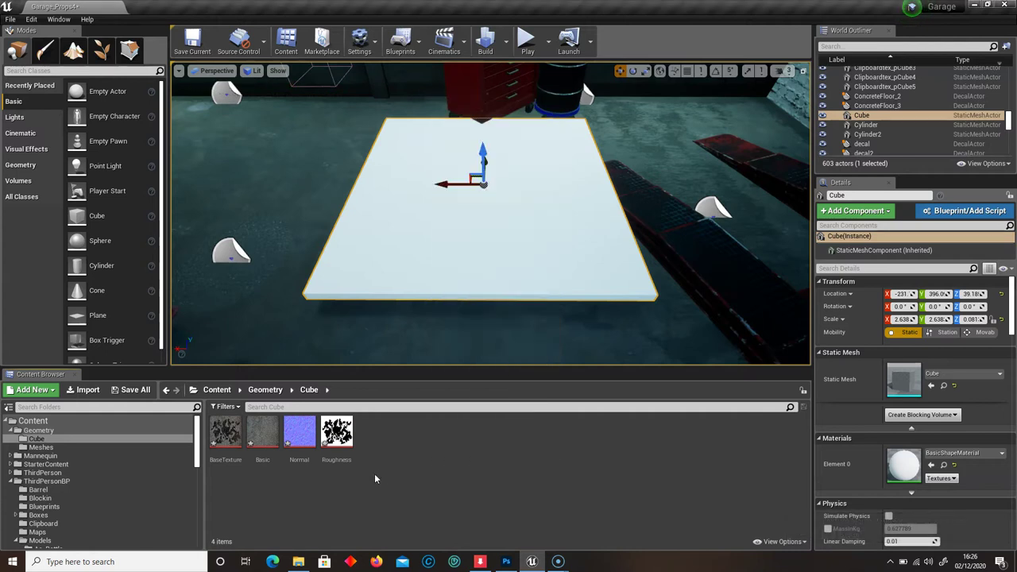
Apply the Basic texture to the flat cube on the garage floor.
left_click_drag(262, 435, 444, 241)
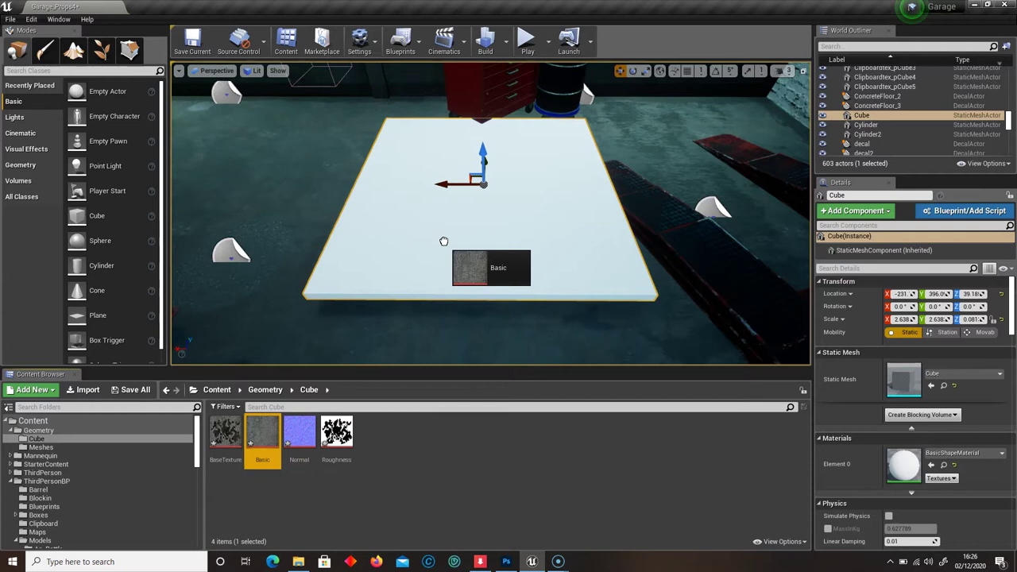
left_click_drag(444, 241, 444, 242)
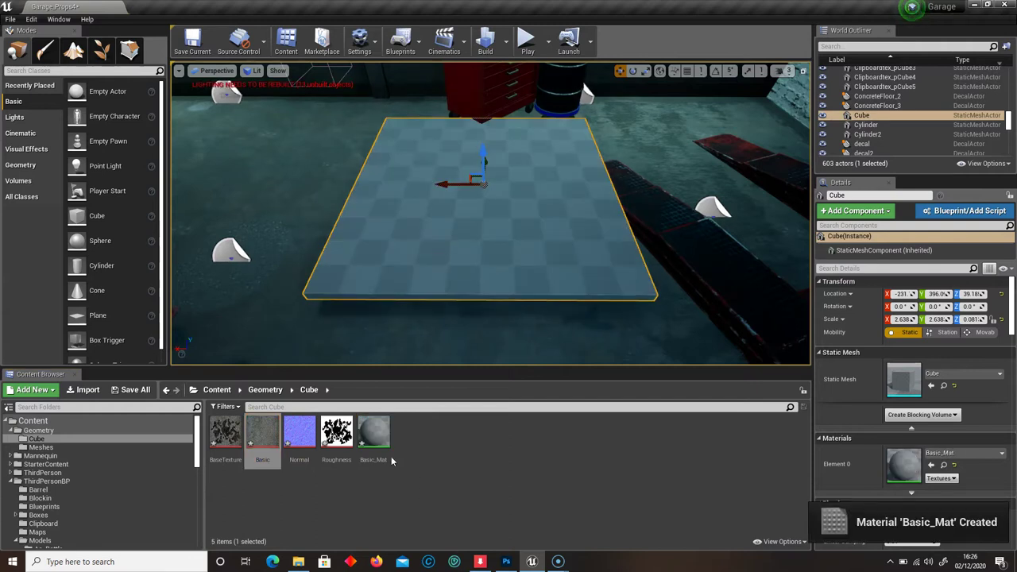
mouse_move(521, 286)
right_mouse_down()
mouse_move(509, 289)
mouse_move(517, 258)
mouse_move(541, 292)
mouse_move(573, 299)
mouse_move(516, 292)
mouse_move(541, 280)
mouse_move(514, 278)
mouse_move(535, 280)
mouse_move(534, 267)
mouse_move(559, 309)
mouse_move(555, 324)
mouse_move(575, 327)
mouse_move(548, 270)
mouse_move(537, 292)
right_mouse_up()
left_click_drag(512, 238, 512, 238)
left_click(461, 462)
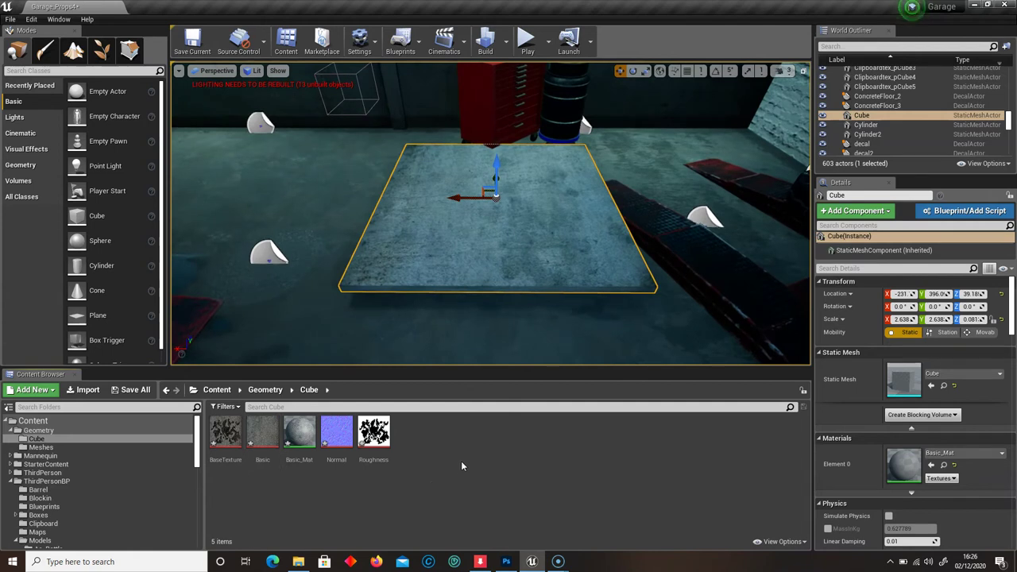
Create a new material named MatNew in the Cube content folder.
right_click(462, 456)
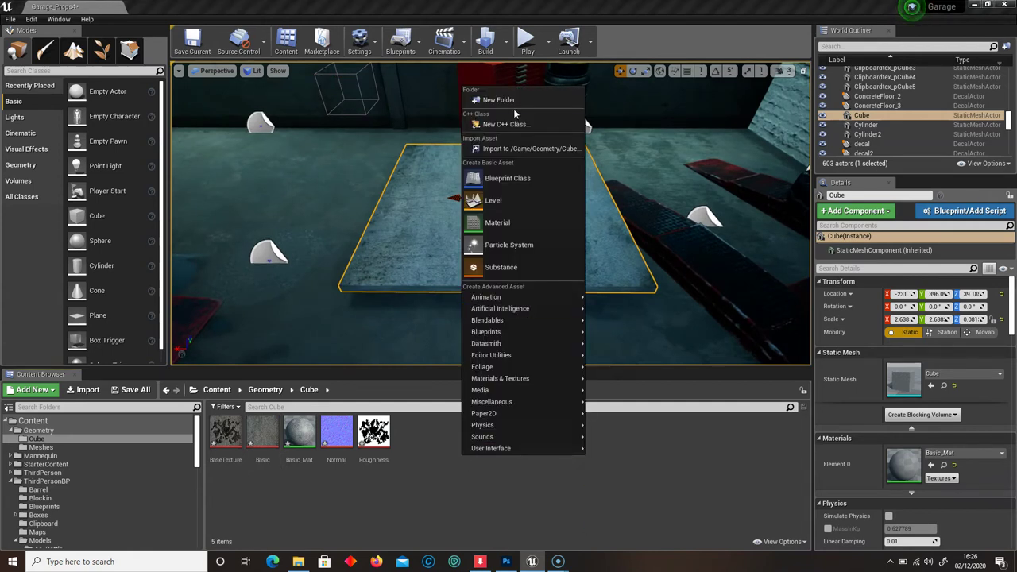
left_click(489, 225)
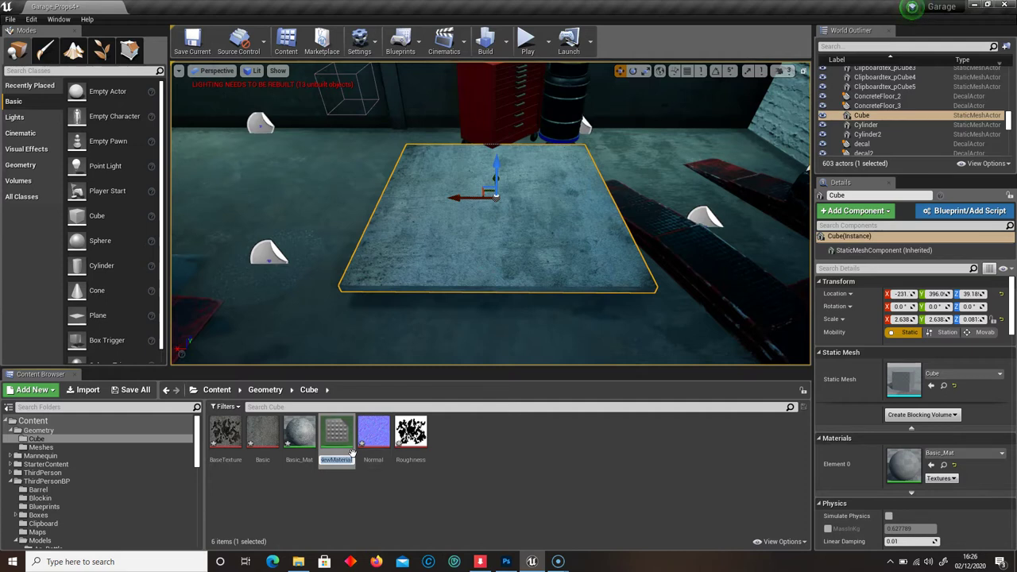
type("MatNew")
key("Return")
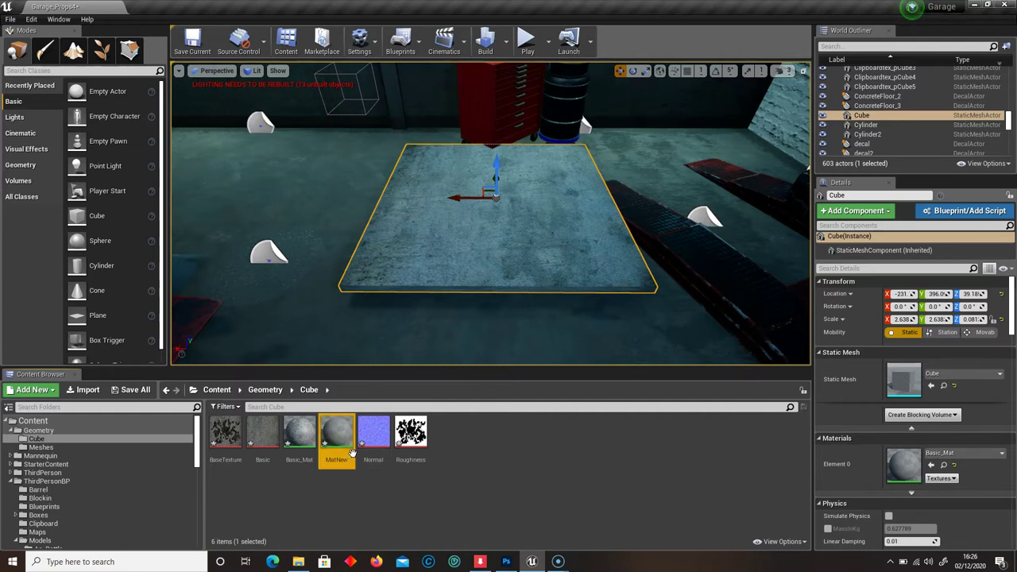
Open MatNew in the material editor and add BaseTexture to its graph as a texture sample node.
double_click(342, 437)
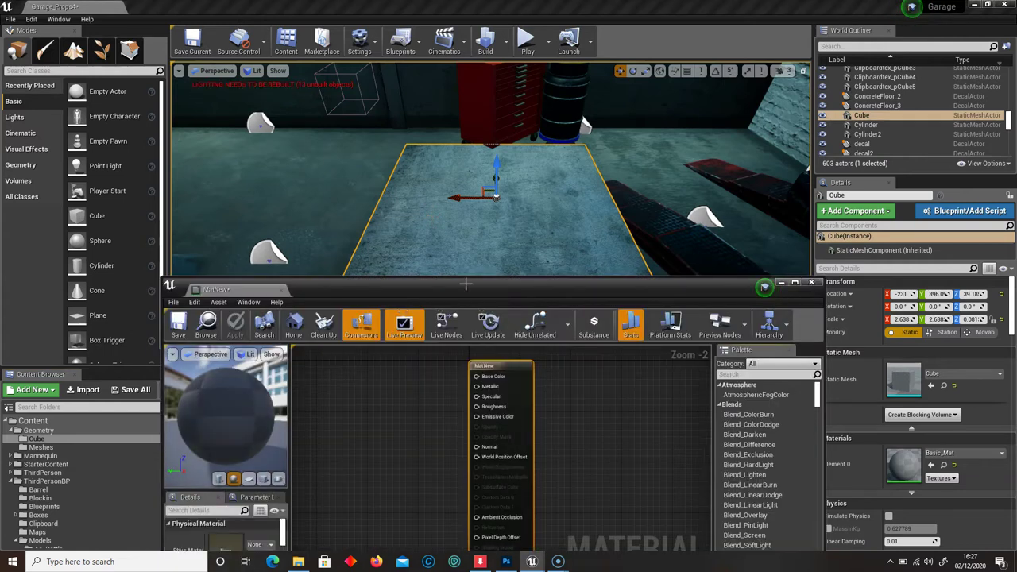
left_click_drag(453, 292, 461, 51)
left_click_drag(225, 433, 365, 197)
left_click_drag(370, 145, 374, 124)
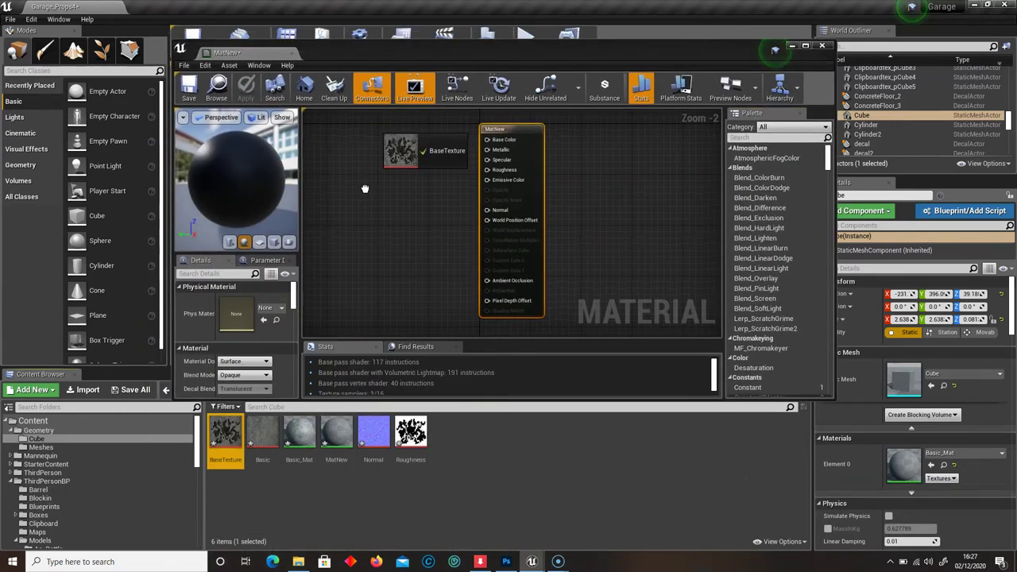
left_click_drag(365, 188, 372, 179)
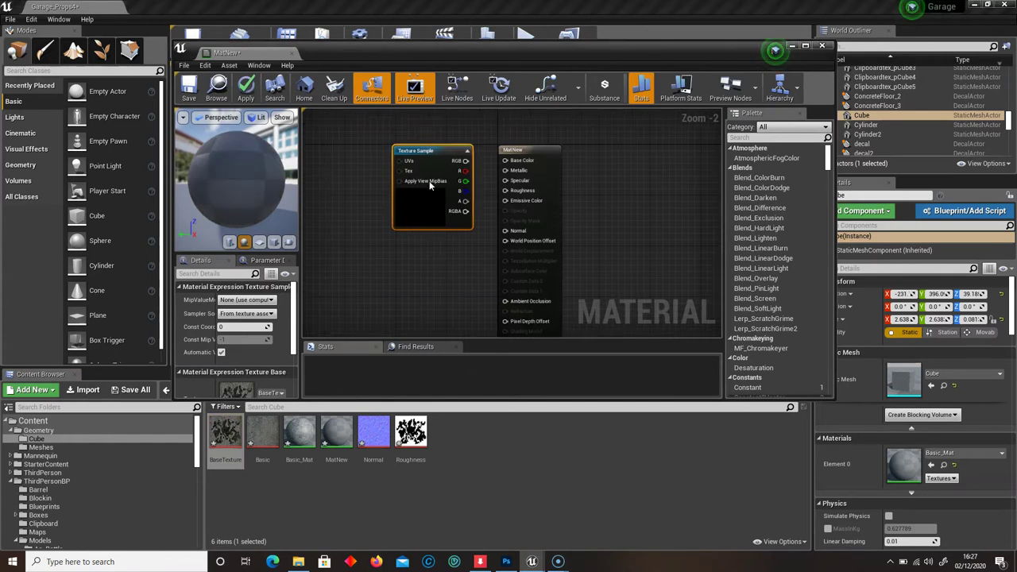
Connect the BaseTexture sample to Base Color, then add the Roughness texture to the graph and connect it to Roughness.
left_click_drag(430, 151, 503, 170)
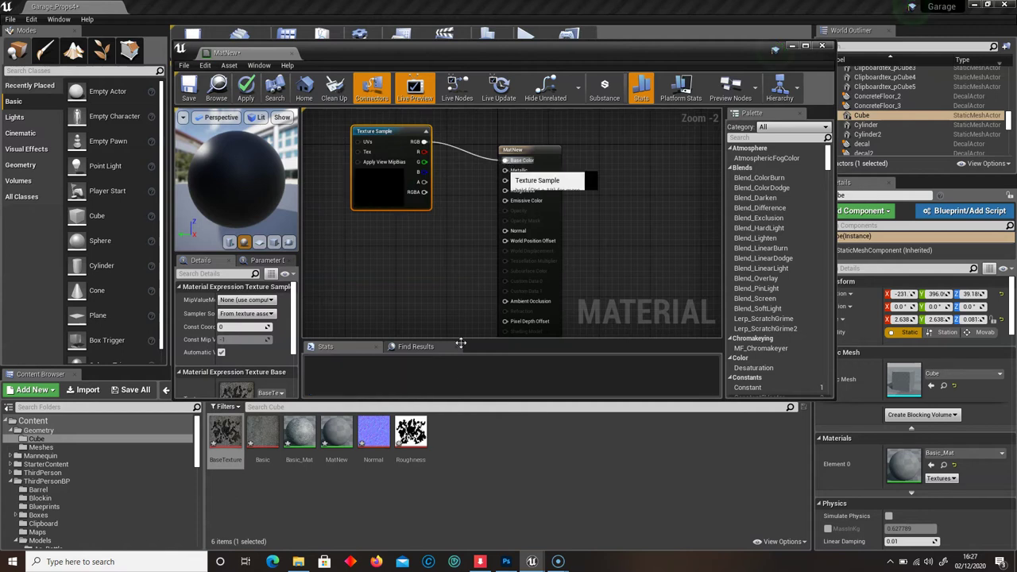
left_click(411, 433)
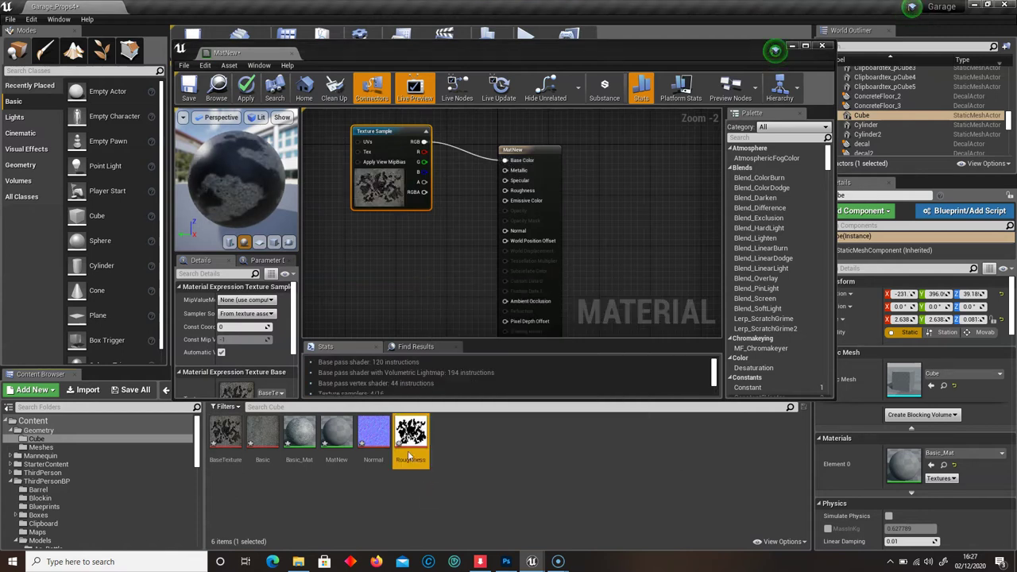
left_click_drag(411, 433, 505, 193)
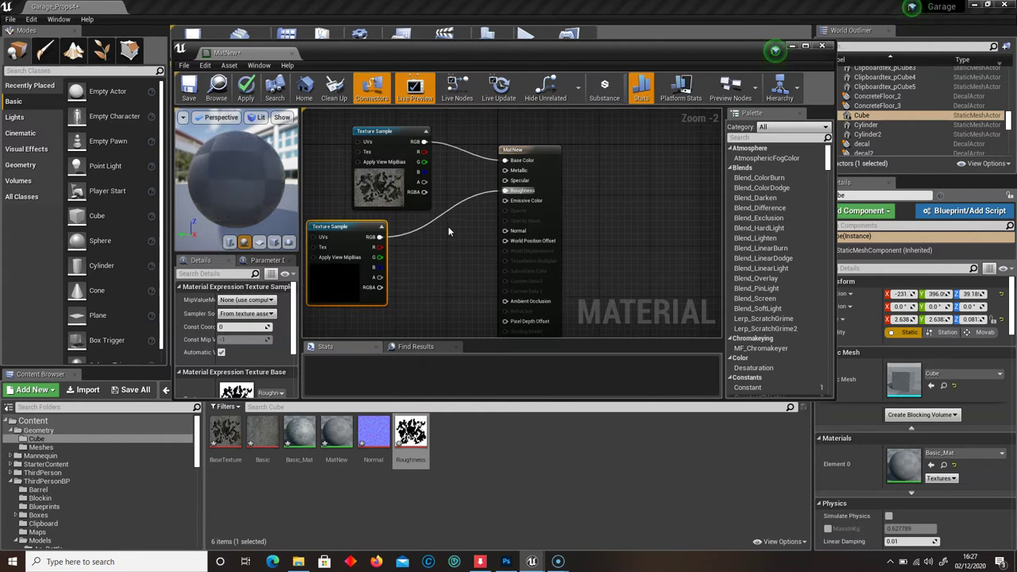
Add the Normal texture to the MatNew graph as a sample and connect its RGB output to the Normal input.
left_click_drag(373, 433, 423, 305)
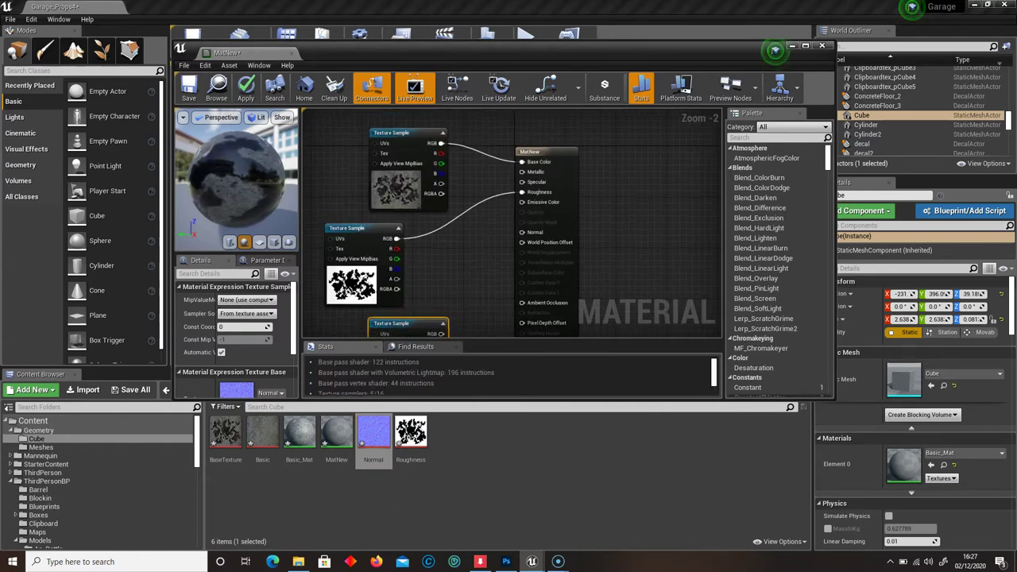
right_click_drag(466, 268, 477, 188)
right_click_drag(449, 244, 449, 237)
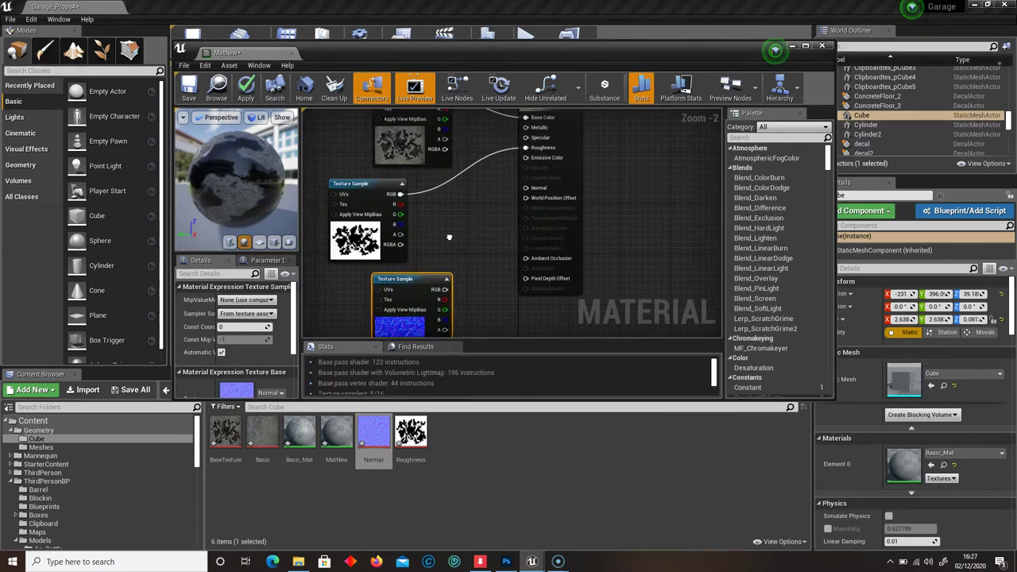
left_click_drag(447, 288, 529, 193)
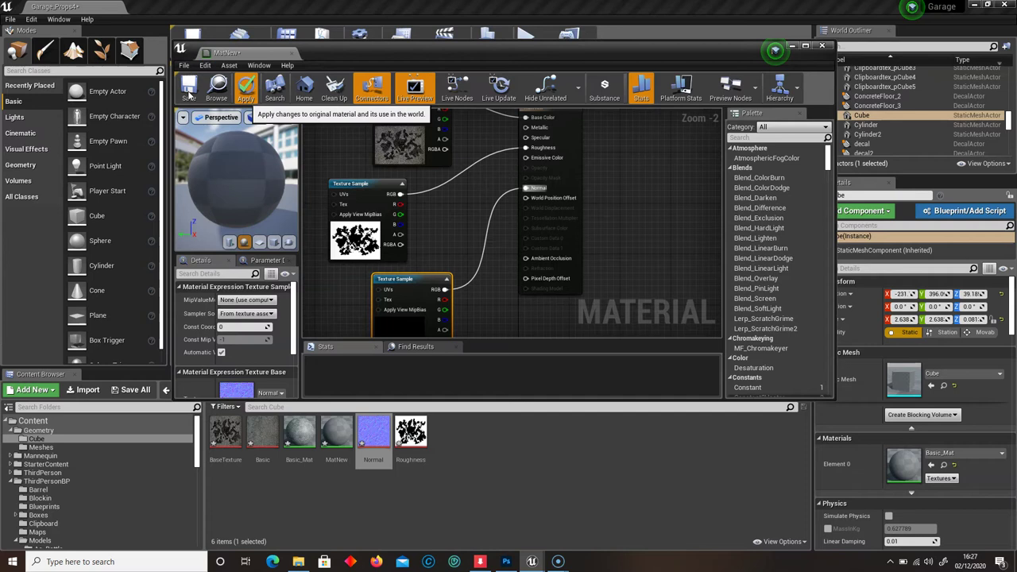
Apply the MatNew changes, close the material editor and assign MatNew to the flat cube on the garage floor.
left_click(245, 87)
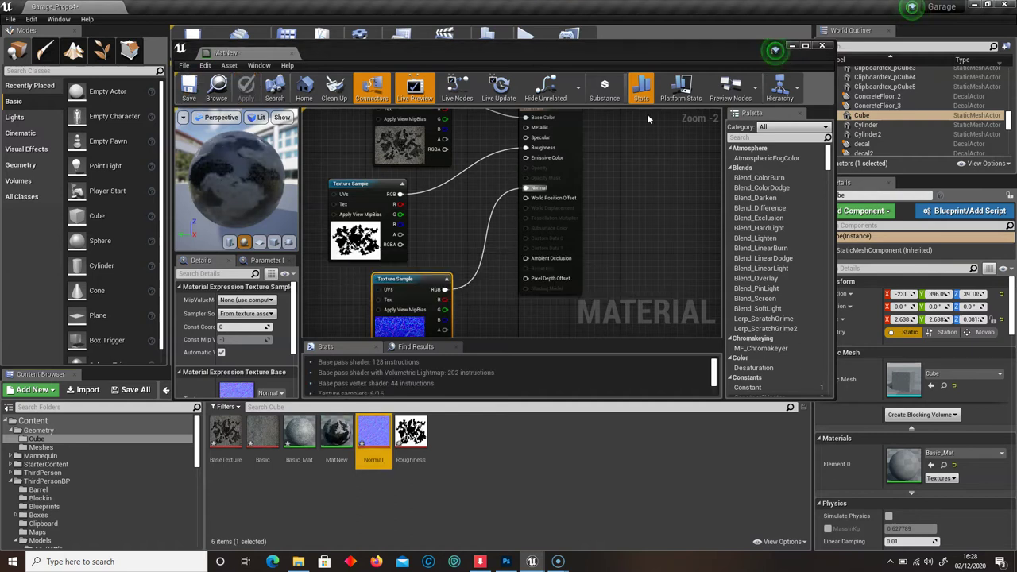
left_click(821, 45)
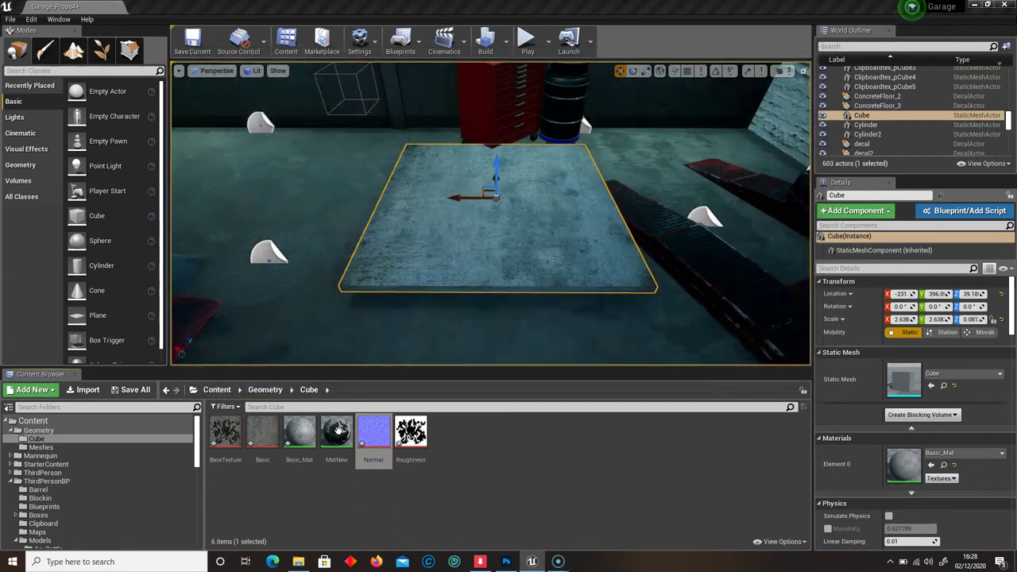
left_click_drag(338, 430, 465, 217)
right_click_drag(475, 248, 592, 254)
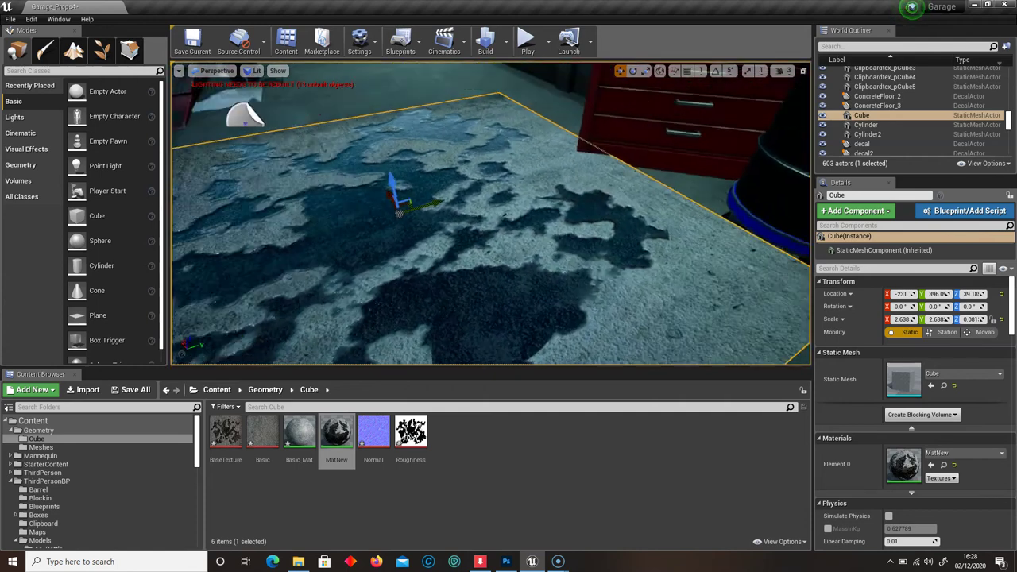
right_click_drag(508, 230, 489, 216)
Reopen MatNew, delete the Normal texture sample from its graph, then apply and save the material.
left_click(340, 429)
double_click(340, 430)
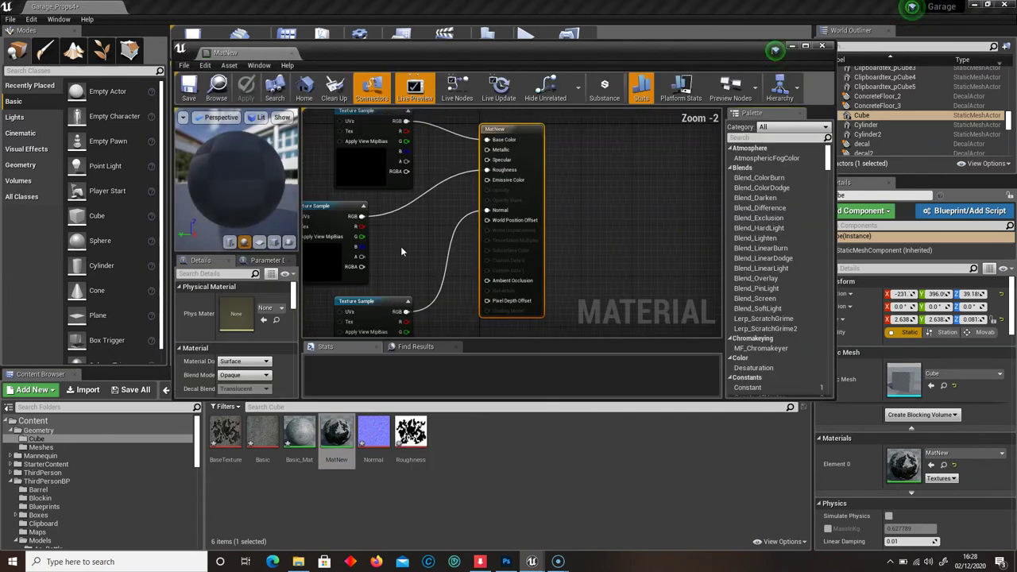
left_click_drag(442, 224, 427, 231)
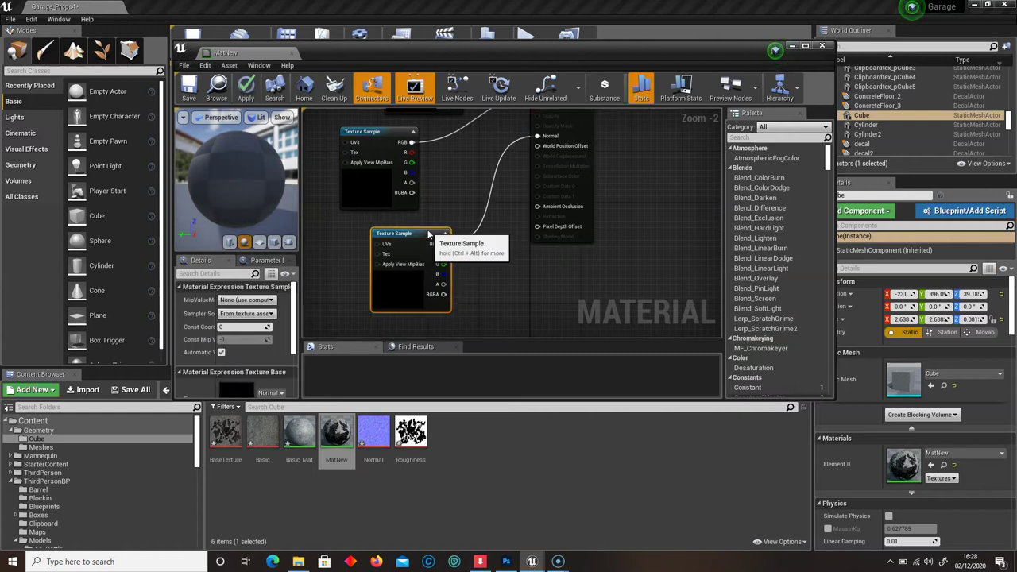
key("Delete")
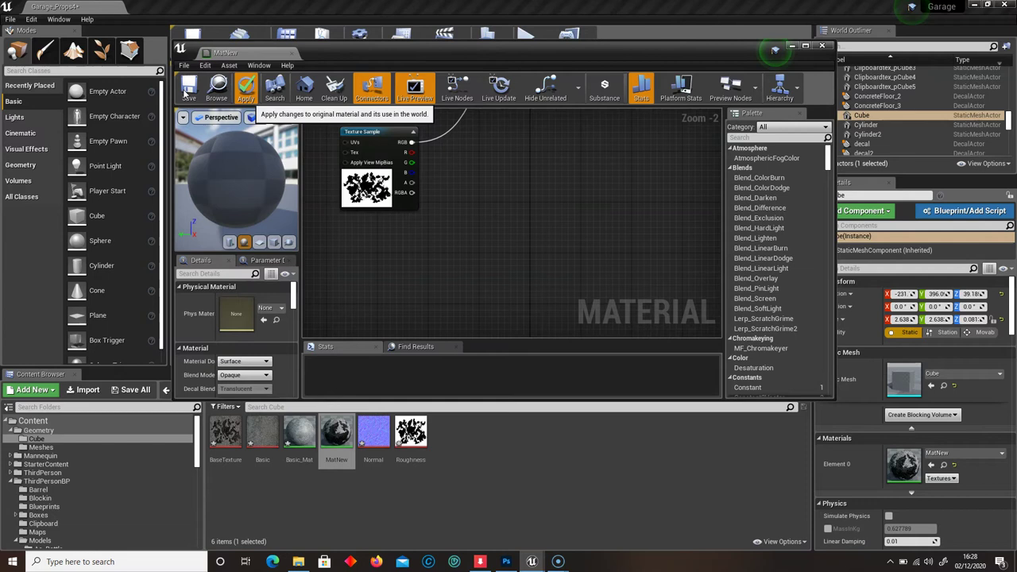
left_click(246, 87)
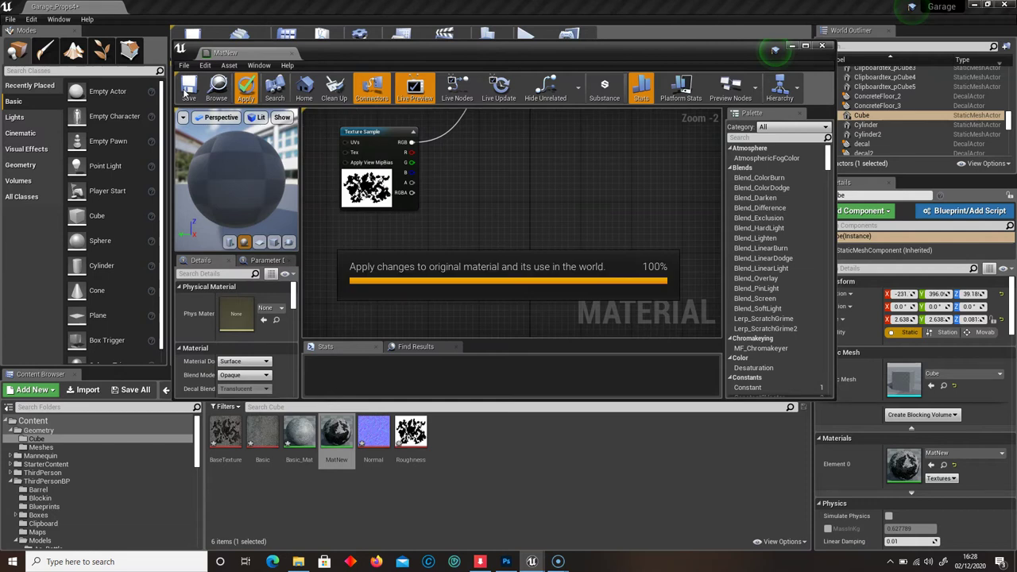
left_click(188, 87)
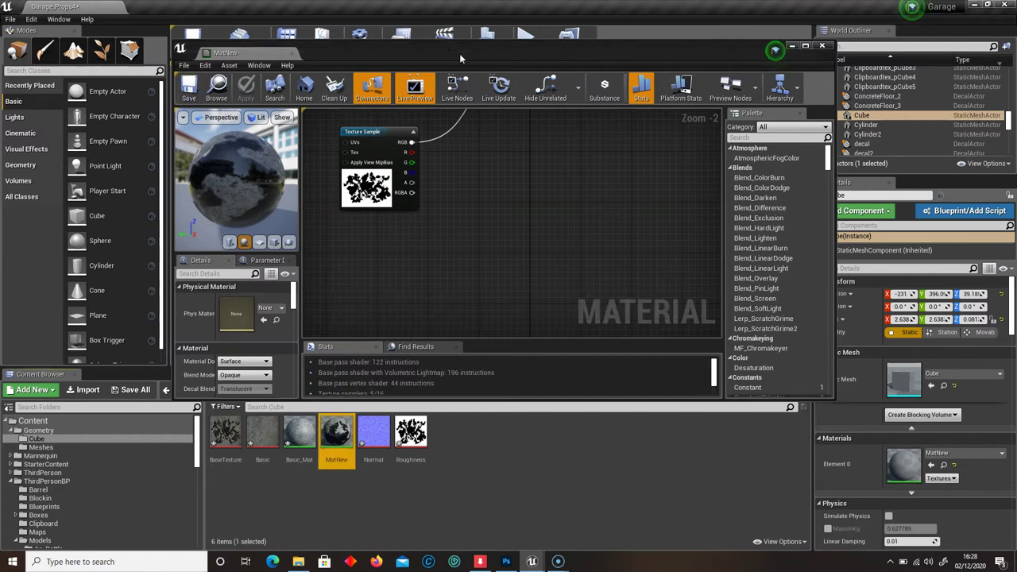
right_click_drag(486, 182, 457, 327)
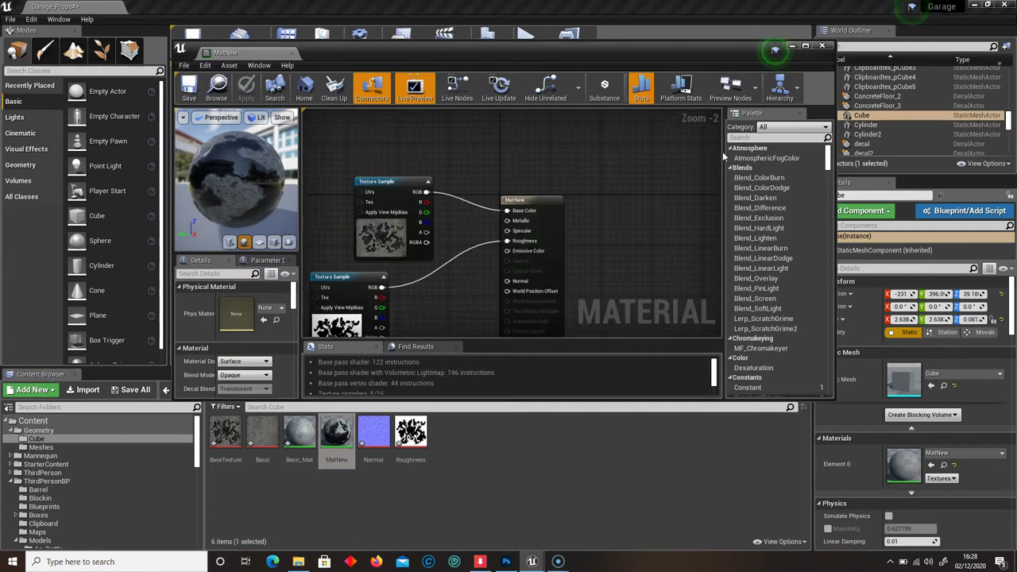
left_click(822, 49)
Inspect the puddle reflections on the flat cube from several distances and angles.
right_click_drag(519, 179, 473, 213)
key("s")
key("w")
key("w")
key("s")
key("w")
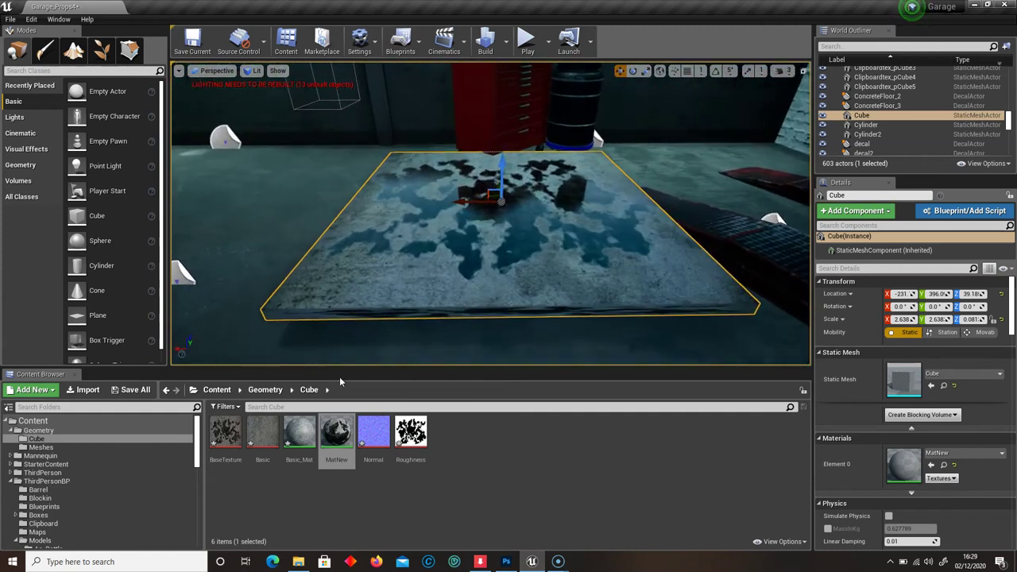
Open MatNew and set its Material Domain to Deferred Decal.
double_click(338, 431)
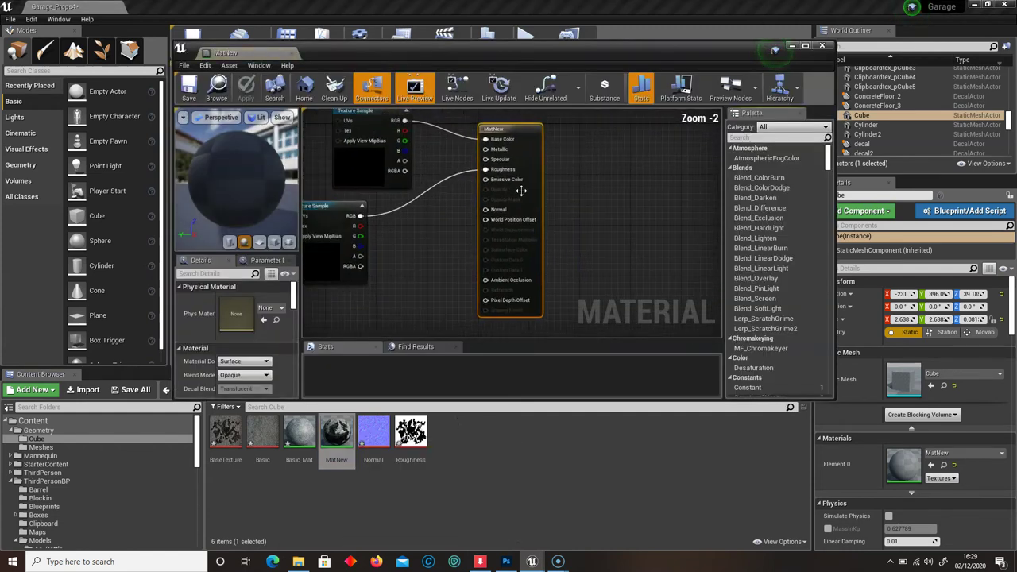
left_click_drag(514, 129, 527, 129)
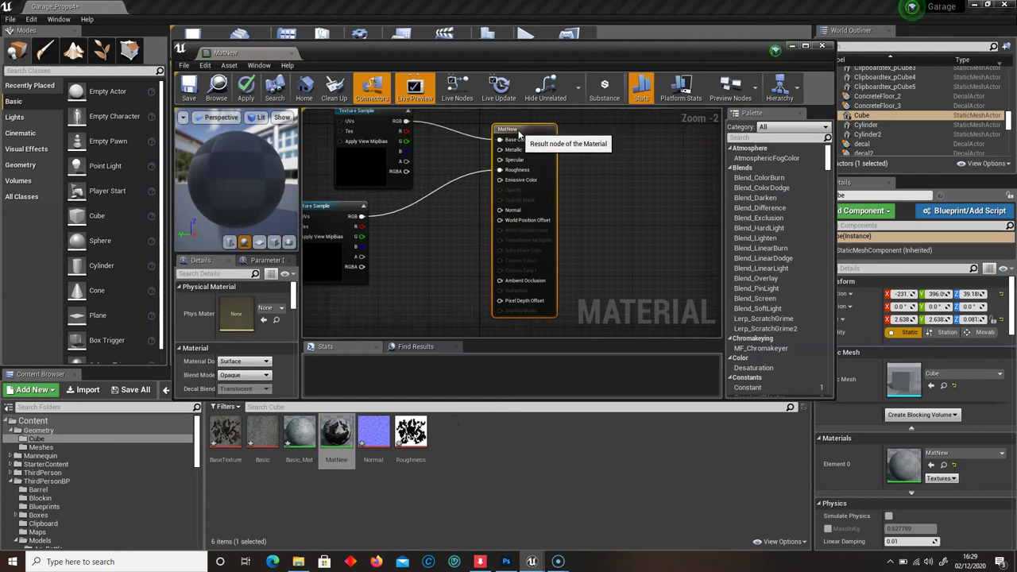
right_click_drag(430, 255, 414, 259)
scroll(264, 350, "down", 2)
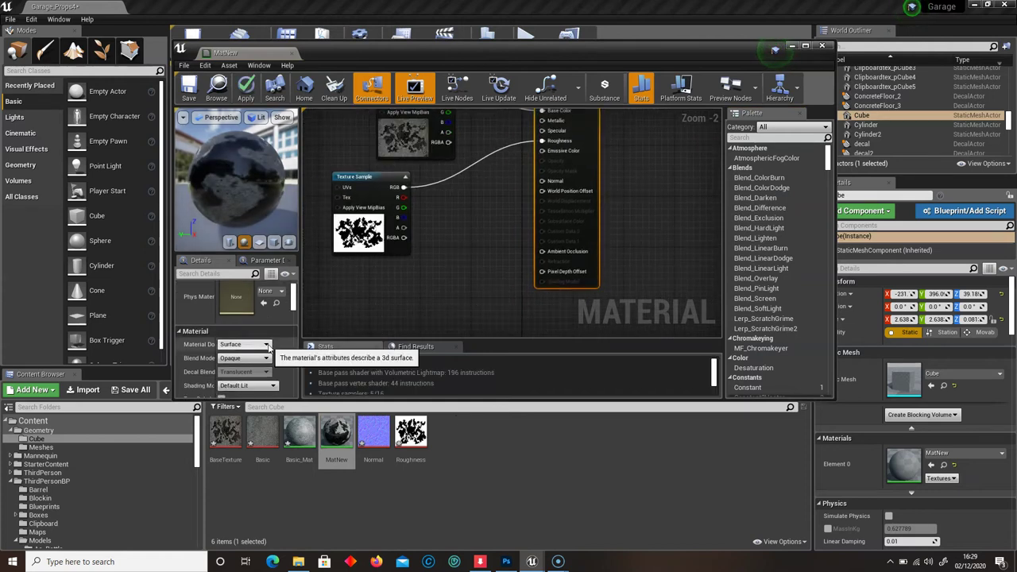
left_click(264, 343)
left_click(253, 328)
left_click(255, 328)
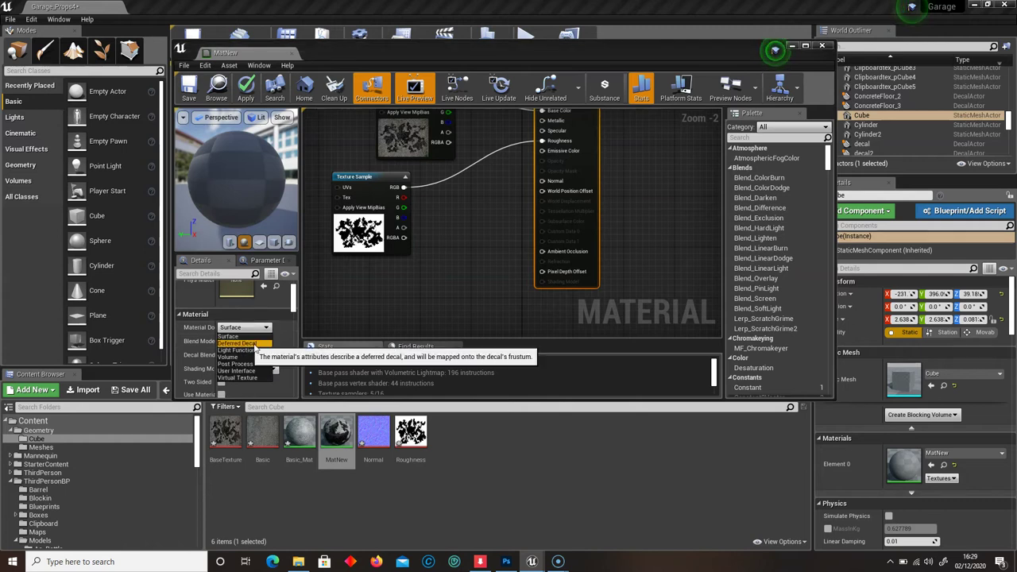
left_click(255, 344)
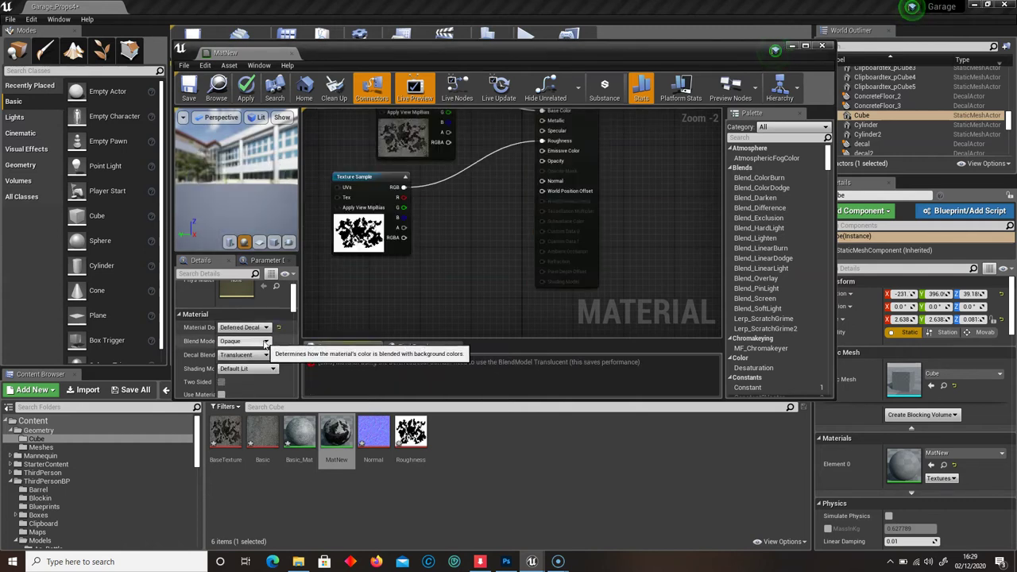
Set MatNew's Blend Mode to Translucent, save the material and close its editor.
left_click(264, 342)
left_click(249, 364)
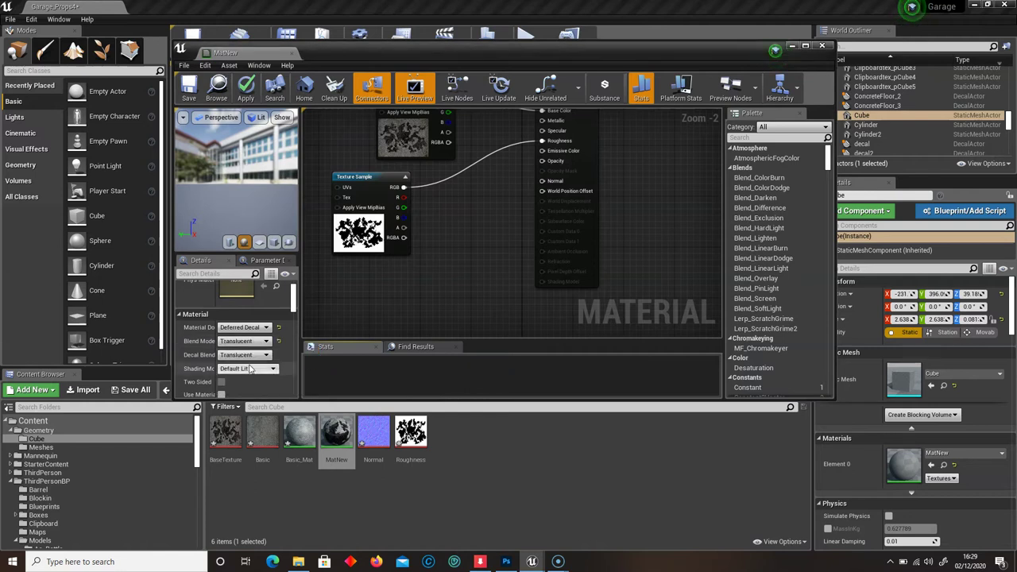
left_click(189, 97)
left_click(190, 90)
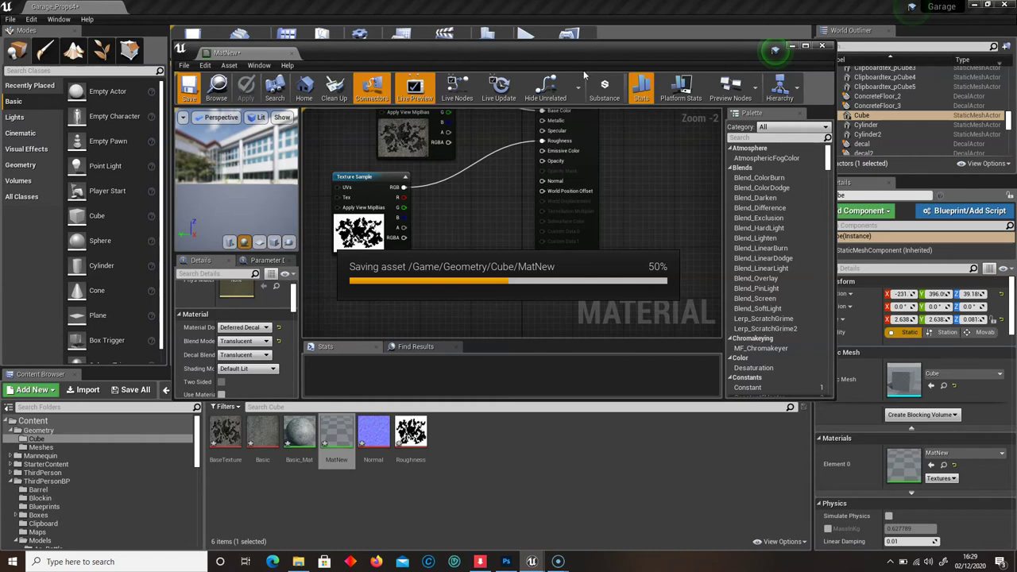
left_click(822, 47)
Try to apply Basic_Mat to the flat cube on the garage floor and undo the attempts.
mouse_move(357, 318)
right_mouse_down()
mouse_move(286, 322)
mouse_move(373, 324)
mouse_move(346, 322)
right_mouse_up()
left_click_drag(299, 433, 496, 280)
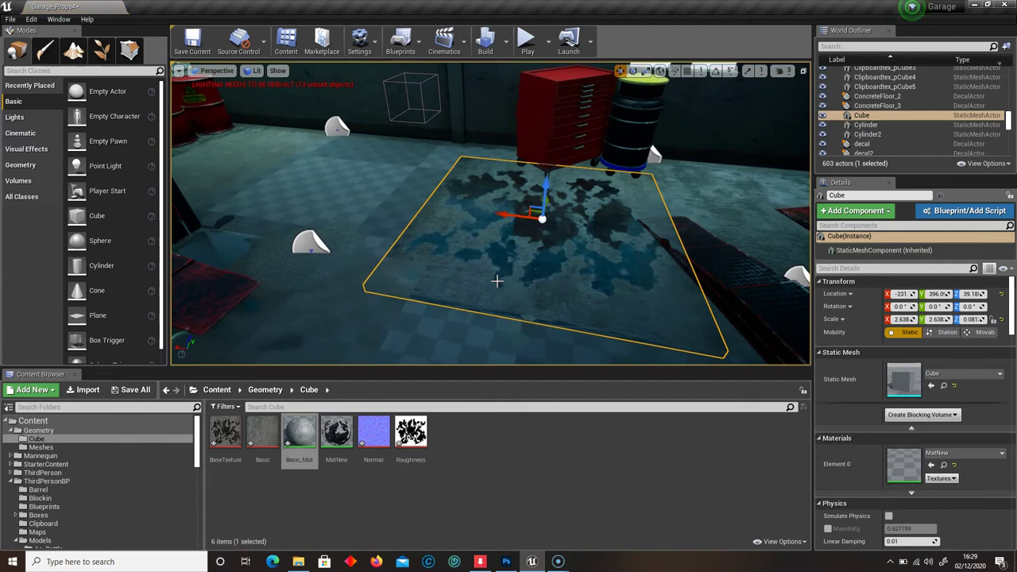
right_click_drag(441, 293, 442, 293)
left_click_drag(414, 191, 433, 195)
key("ctrl+z")
left_click_drag(316, 449, 429, 274)
left_click_drag(331, 443, 408, 277)
key("ctrl+z")
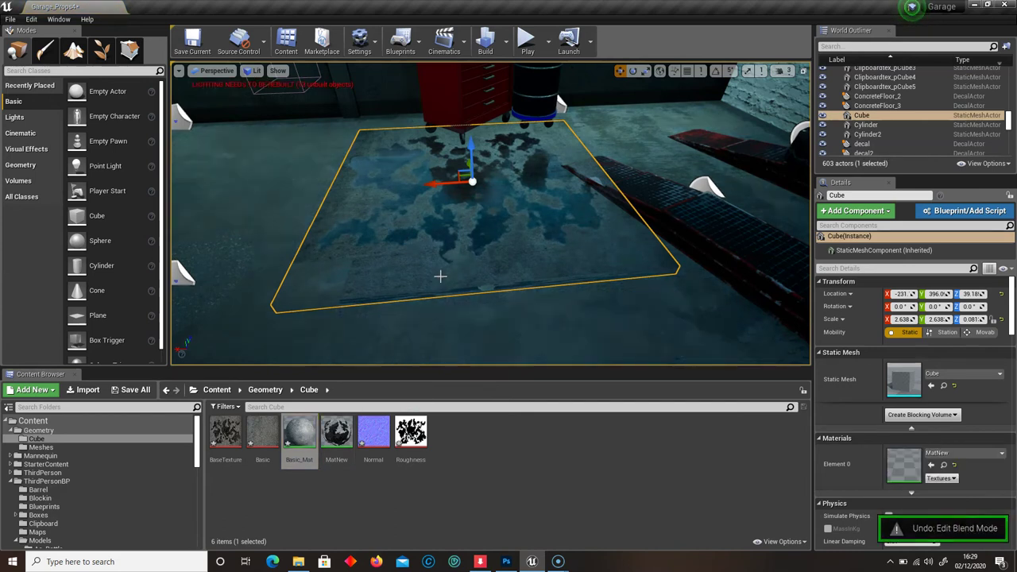
Delete the garage Floor mesh and undo the deletion.
left_click(450, 266)
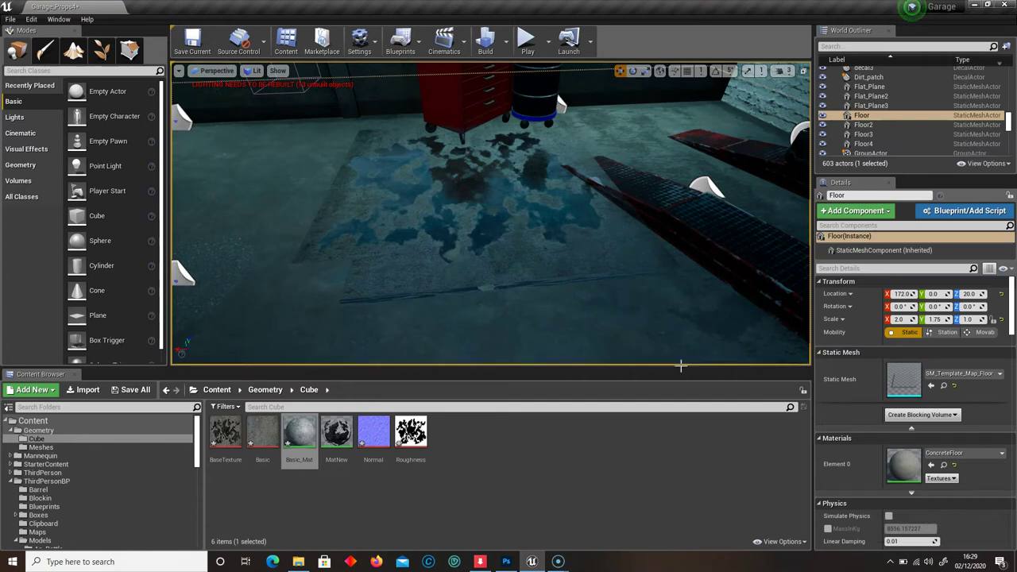
key("Delete")
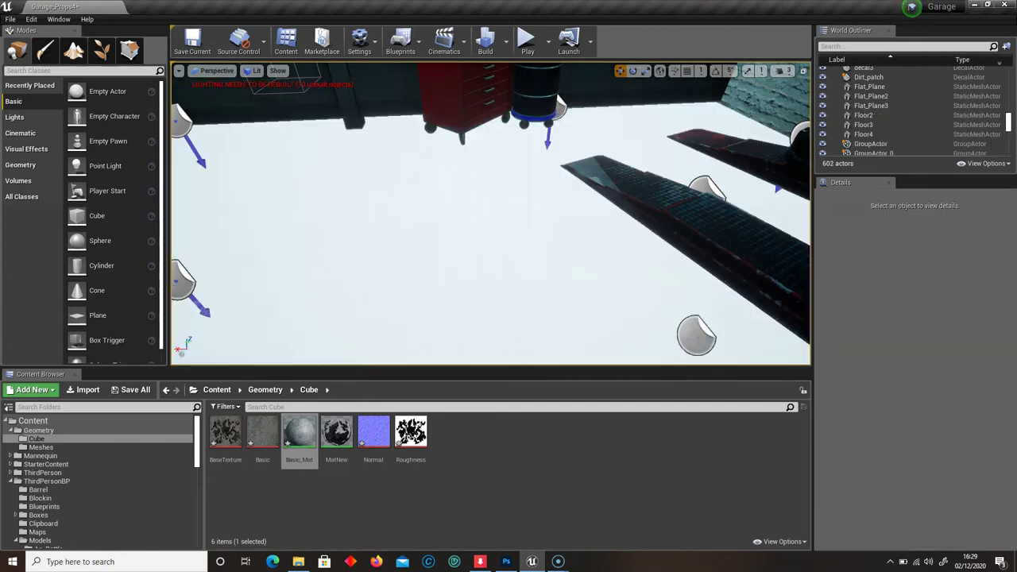
key("ctrl+z")
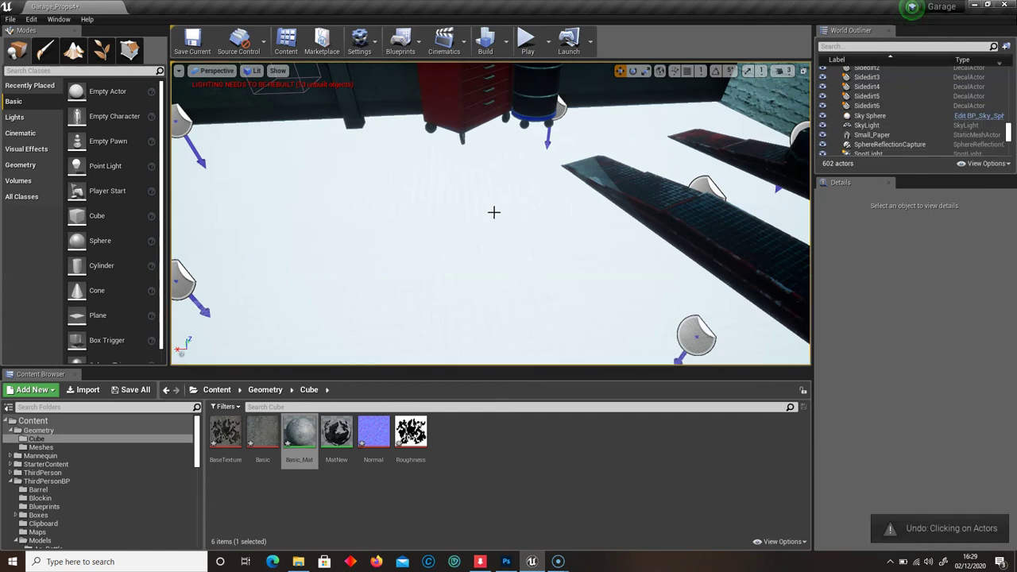
right_click_drag(438, 204, 417, 206)
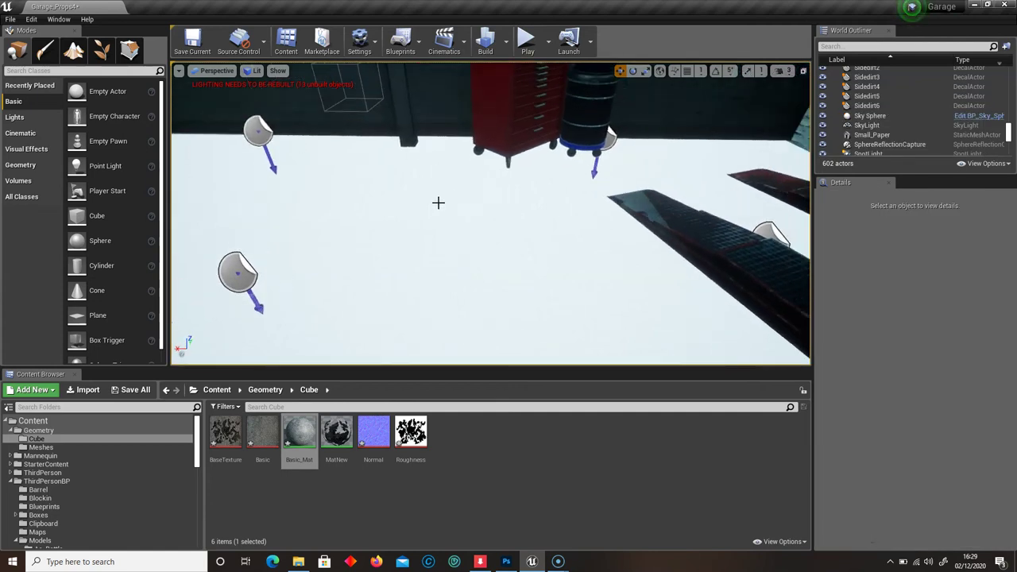
key("ctrl+z")
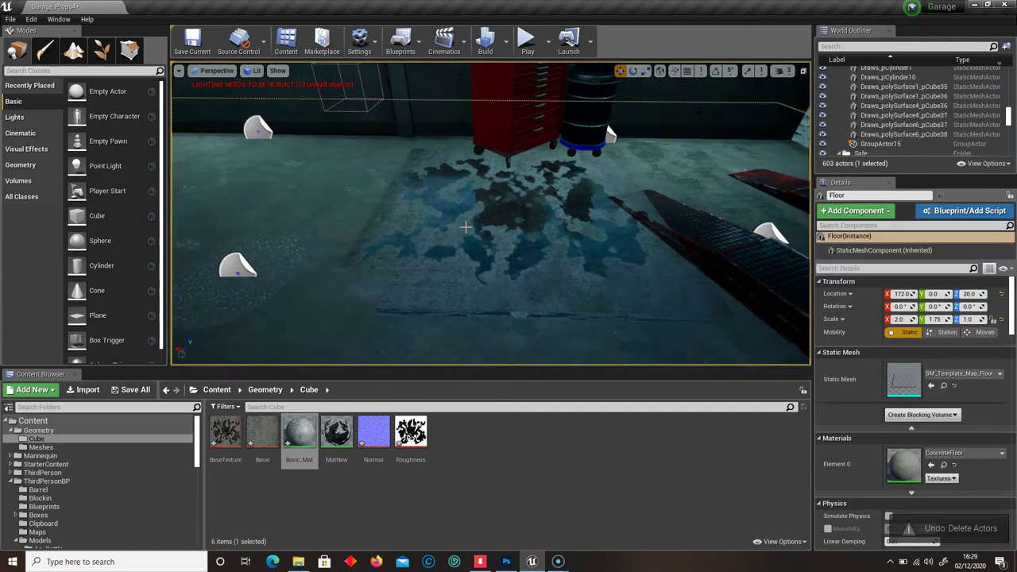
Add a new cube on an open part of the garage floor and scale it into a slab about 2.97 × 2.97 × 0.32.
right_click_drag(474, 209, 438, 224)
right_click_drag(485, 266, 461, 266)
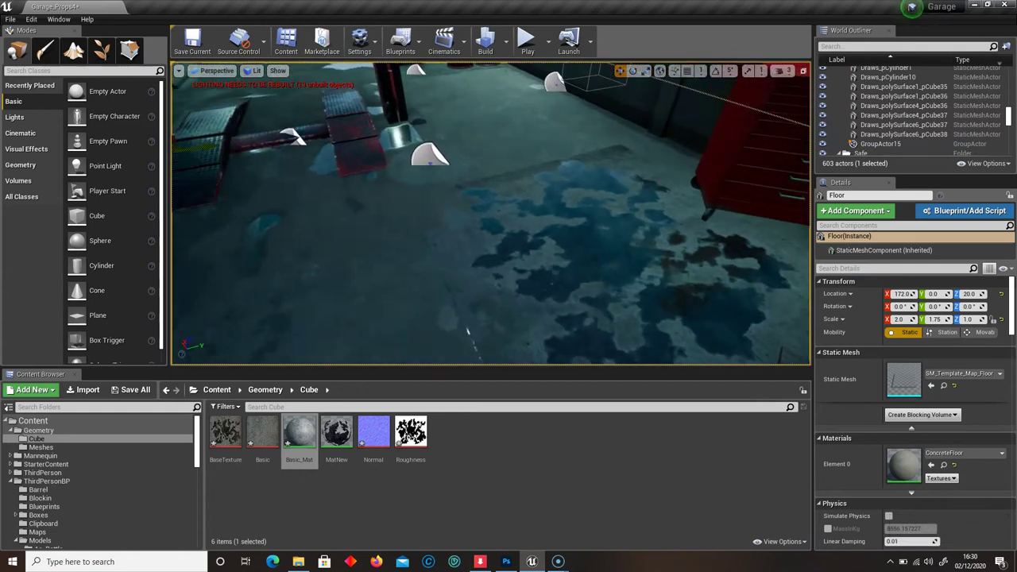
right_click_drag(478, 202, 321, 183)
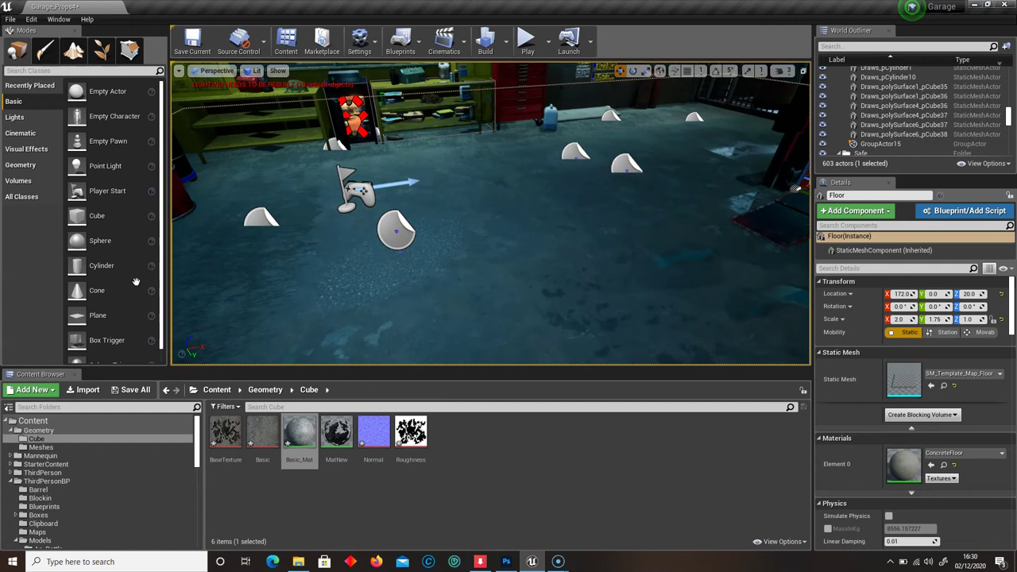
left_click_drag(96, 217, 466, 244)
key("r")
right_click_drag(503, 227, 480, 165)
key("s")
key("w")
right_click_drag(492, 202, 492, 202)
Apply Basic_Mat to the new slab and raise it above the floor to a Z location of about 139.
left_click_drag(298, 433, 411, 244)
mouse_move(410, 244)
right_mouse_down()
mouse_move(410, 230)
mouse_move(411, 240)
right_mouse_up()
left_click_drag(460, 252, 466, 147)
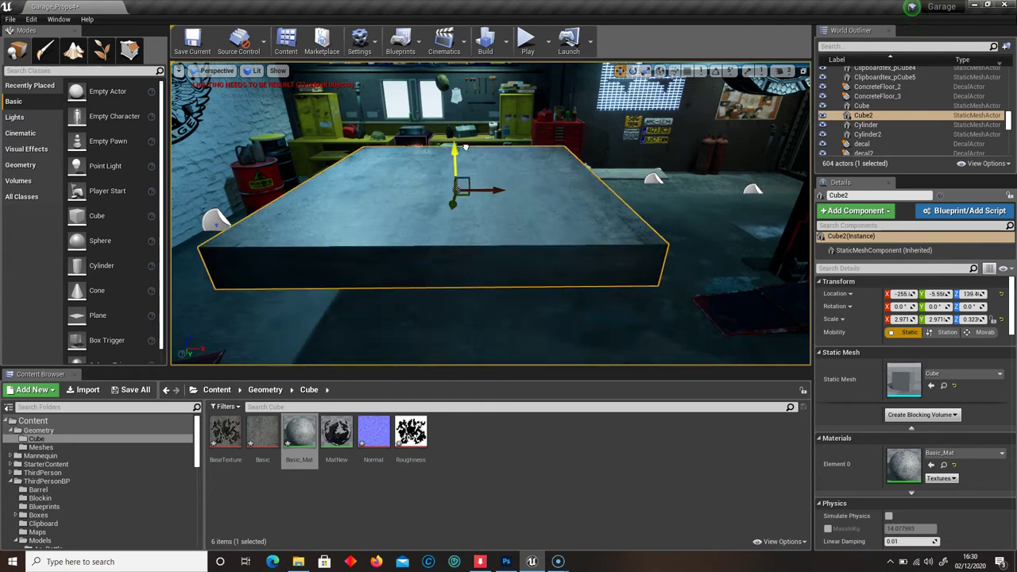
Place MatNew as a decal on the top face of the raised slab.
left_click_drag(350, 426, 445, 189)
right_click_drag(445, 189, 371, 233)
key("a")
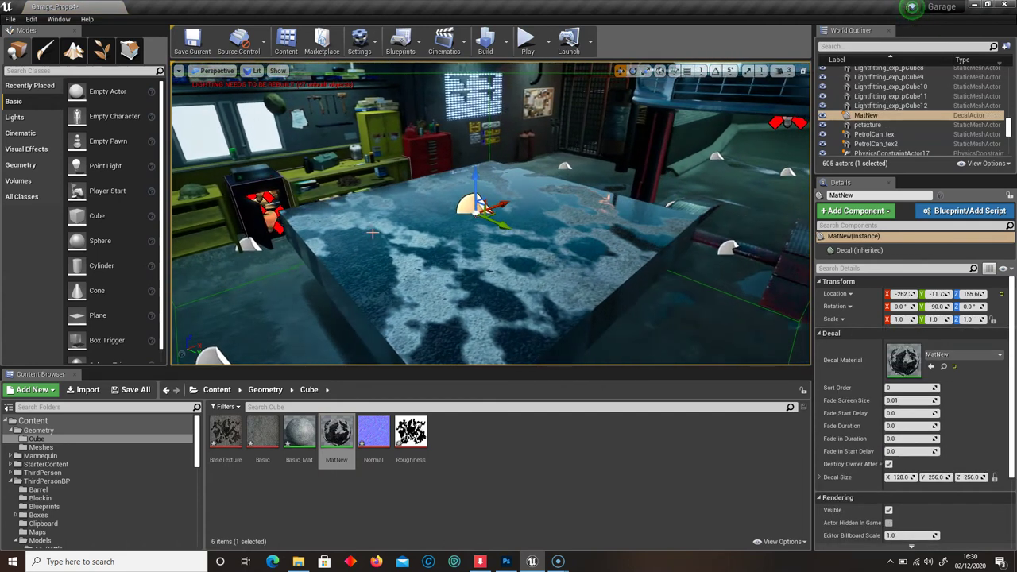
Scale the MatNew decal to about 0.163 × 0.581 × 0.581 and move it off the slab towards the brick graffiti wall.
left_click_drag(474, 216, 443, 229)
right_click_drag(575, 247, 509, 247)
key("d")
key("w")
left_click_drag(582, 258, 302, 241)
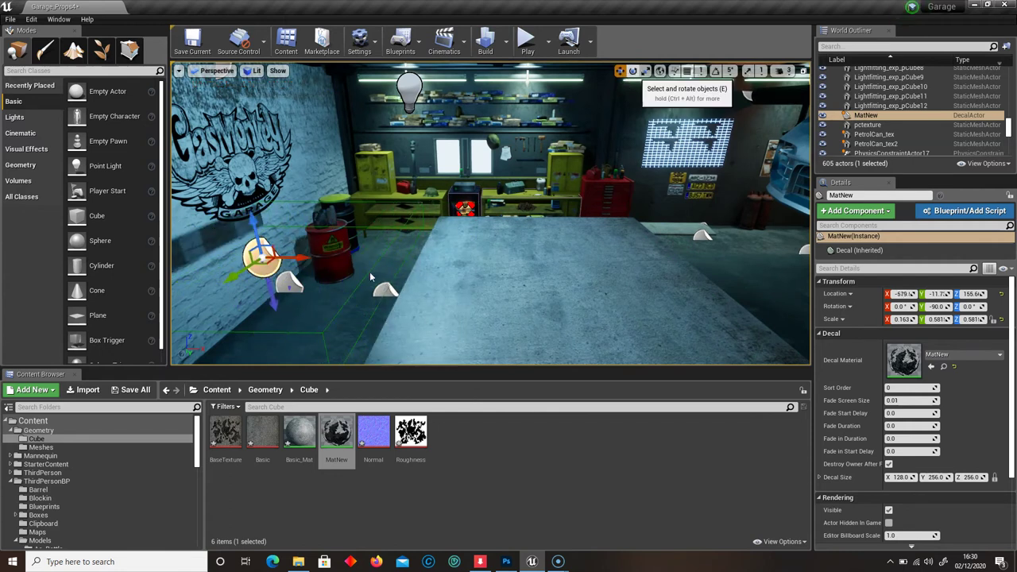
Rotate the MatNew decal to about -184° in Y and move it to X about -690 to project it onto the brick graffiti wall.
left_click(632, 71)
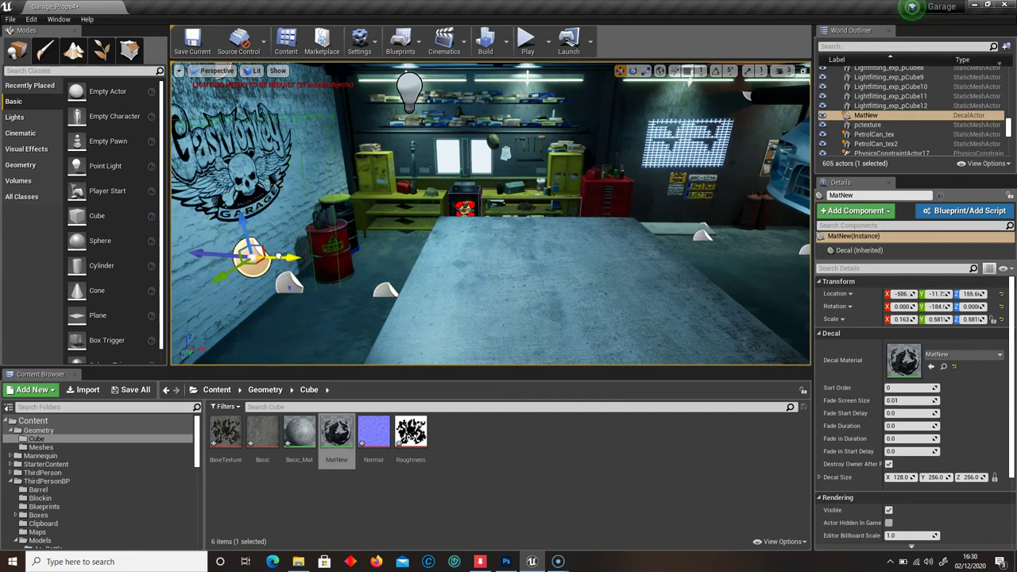
left_click_drag(224, 243, 186, 232)
right_click_drag(181, 230, 87, 231)
key("w")
right_click_drag(345, 237, 344, 238)
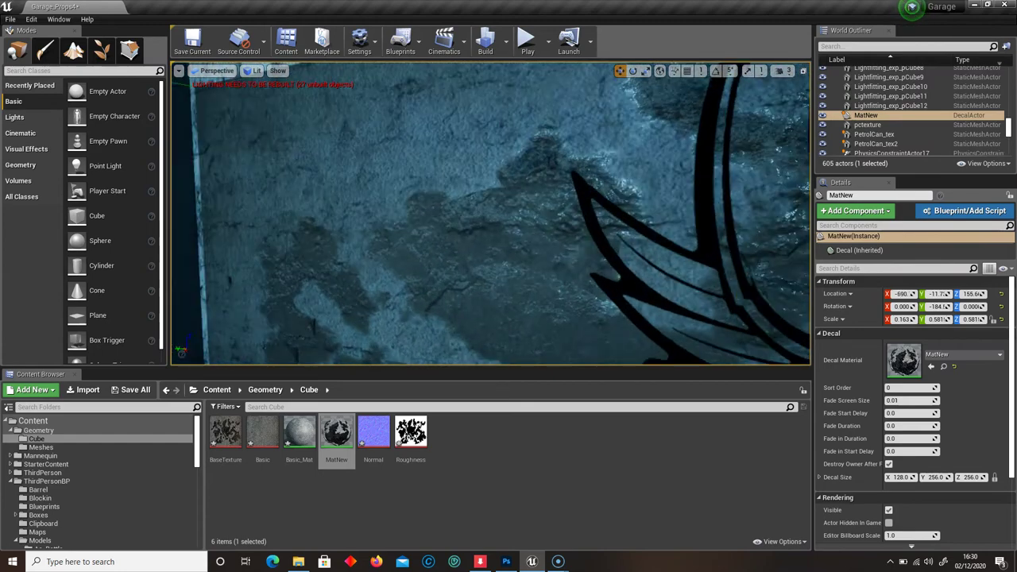
key("w")
right_click_drag(345, 238, 381, 280)
Undo the MatNew decal's rotation and move towards the brick wall, back to its placement on the slab.
key("s")
key("ctrl+z")
key("d")
right_click_drag(476, 268, 642, 222)
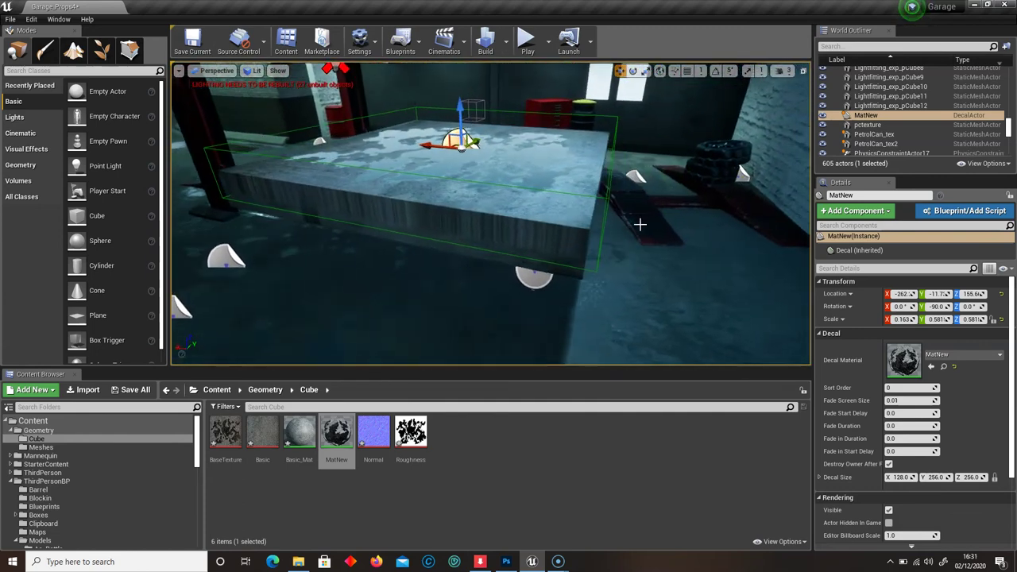
Select the slab together with its decal and move both across the garage, bringing the slab to X about 188.7.
left_click(545, 242, "ctrl")
right_click_drag(545, 242, 537, 194)
left_click_drag(556, 180, 333, 157)
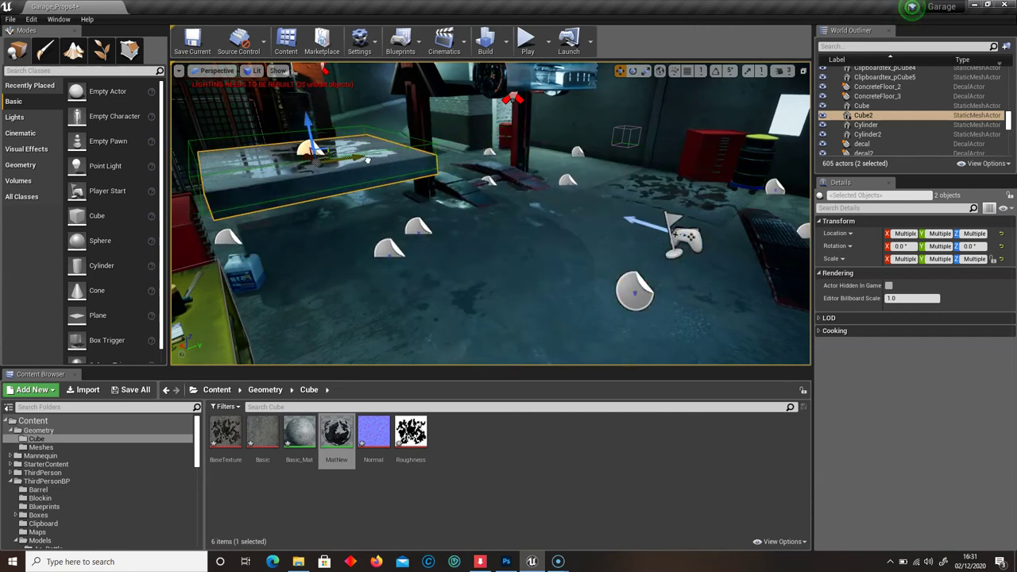
key("f")
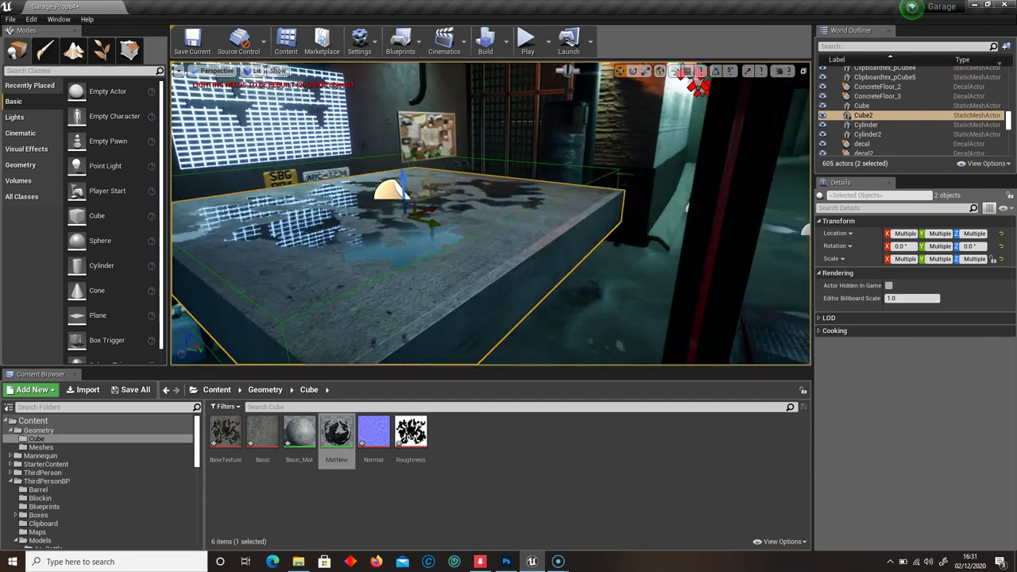
right_click_drag(309, 136, 354, 134)
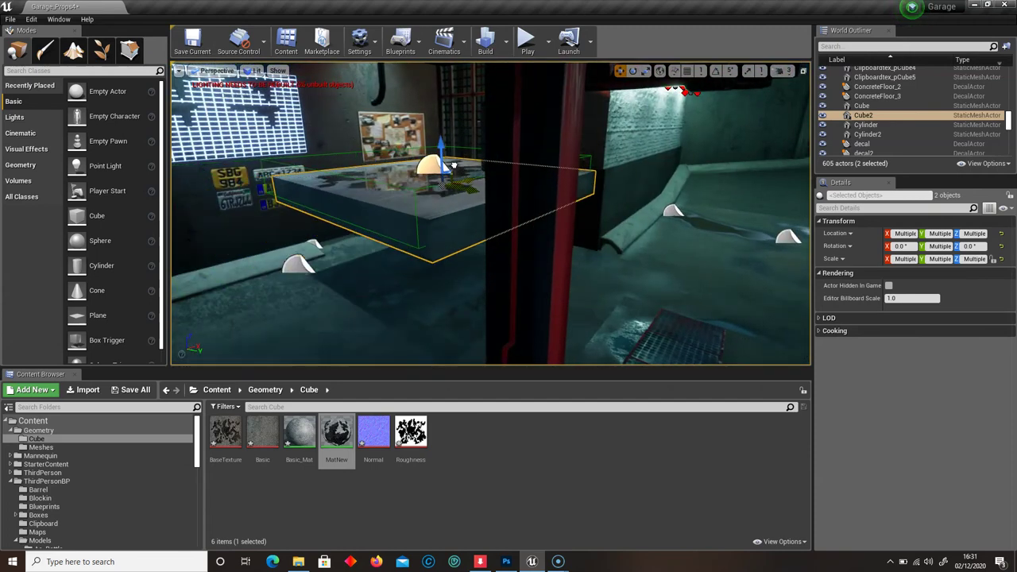
right_click_drag(403, 200, 548, 236)
left_click_drag(422, 230, 660, 213)
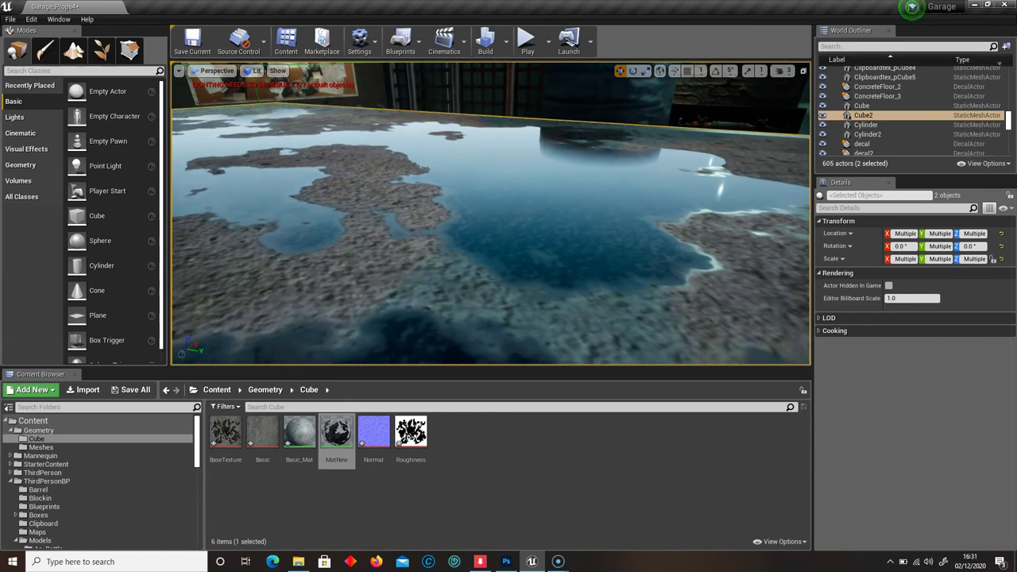
Examine the puddle reflections on the slab up close and from several angles.
left_click(412, 205)
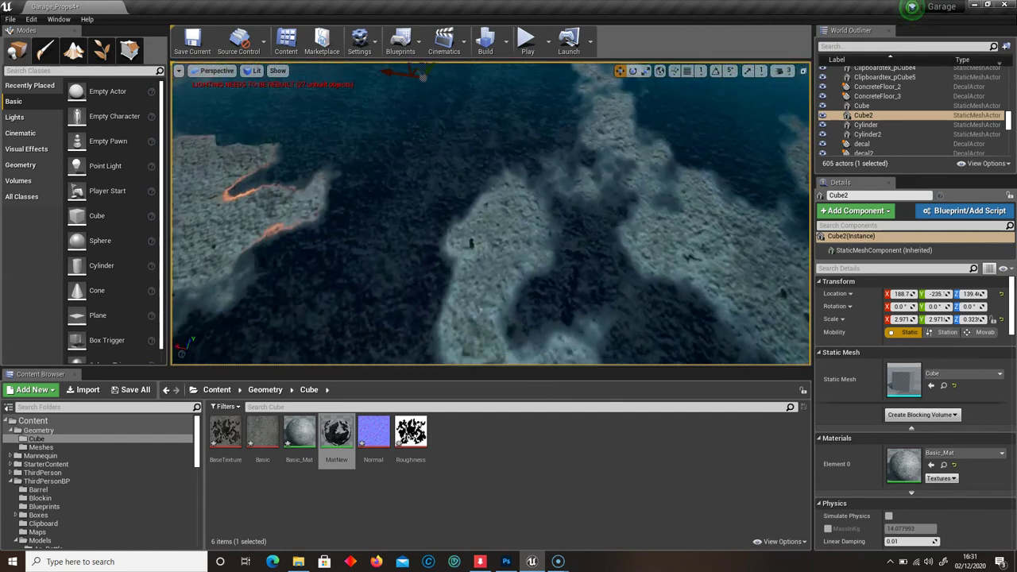
mouse_move(506, 560)
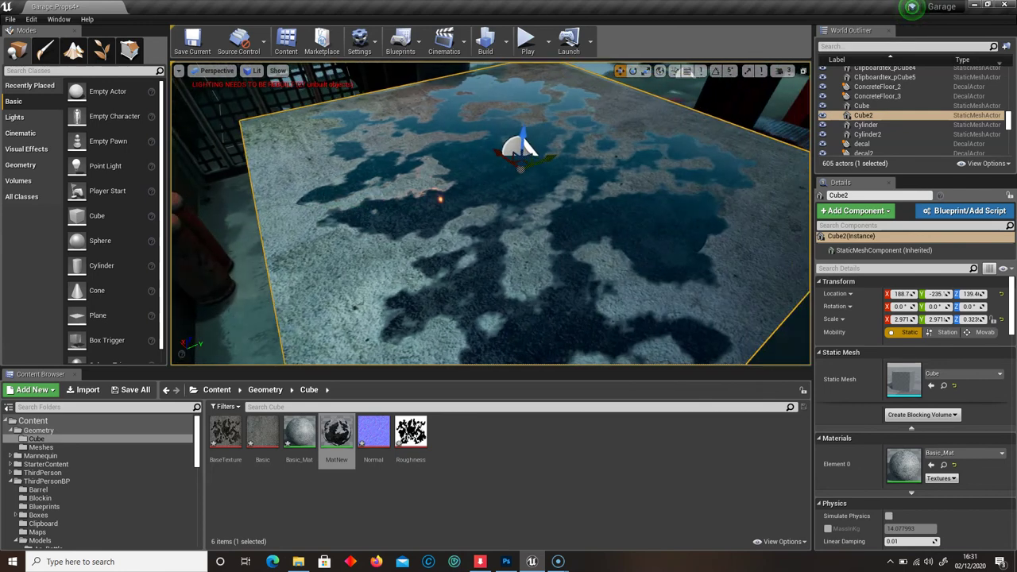
right_click_drag(508, 238, 329, 246)
left_click_drag(492, 227, 604, 230, "alt")
left_click_drag(451, 232, 332, 207, "alt")
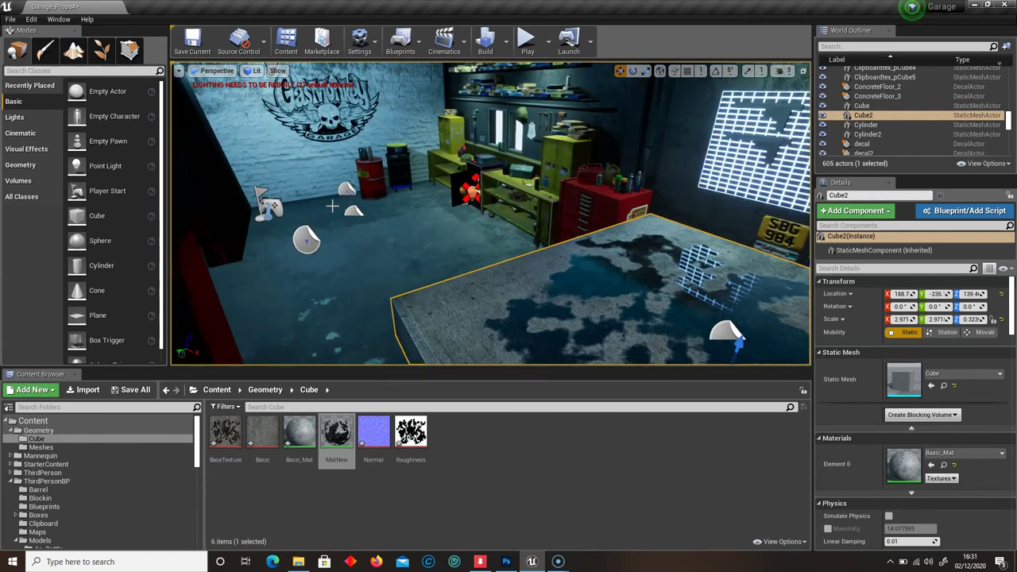
Open the Leak material of the floor decal near the red barrel and inspect its base colour and opacity texture samples.
right_click_drag(445, 248, 445, 285)
right_click_drag(405, 254, 457, 208)
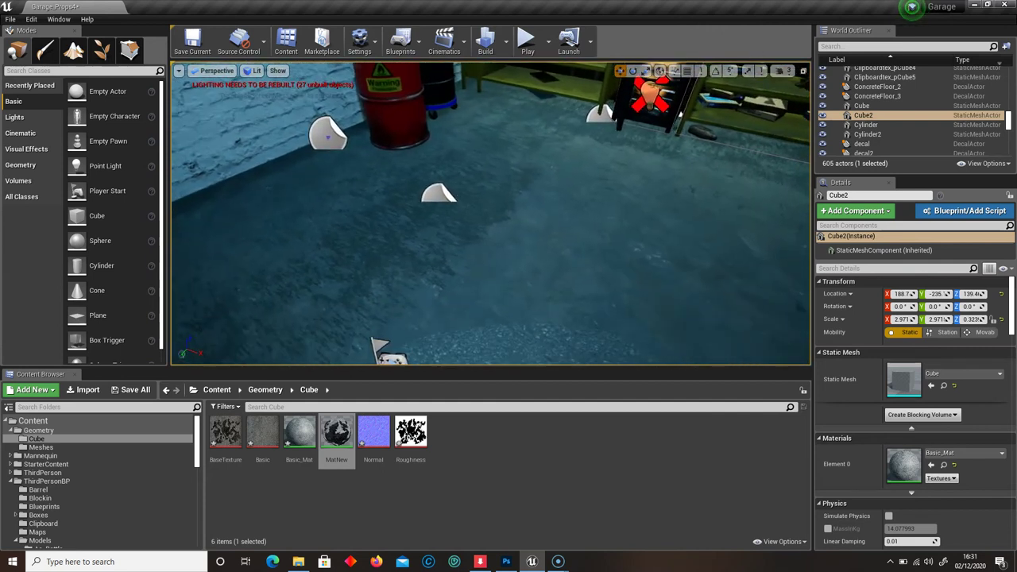
left_click(438, 194)
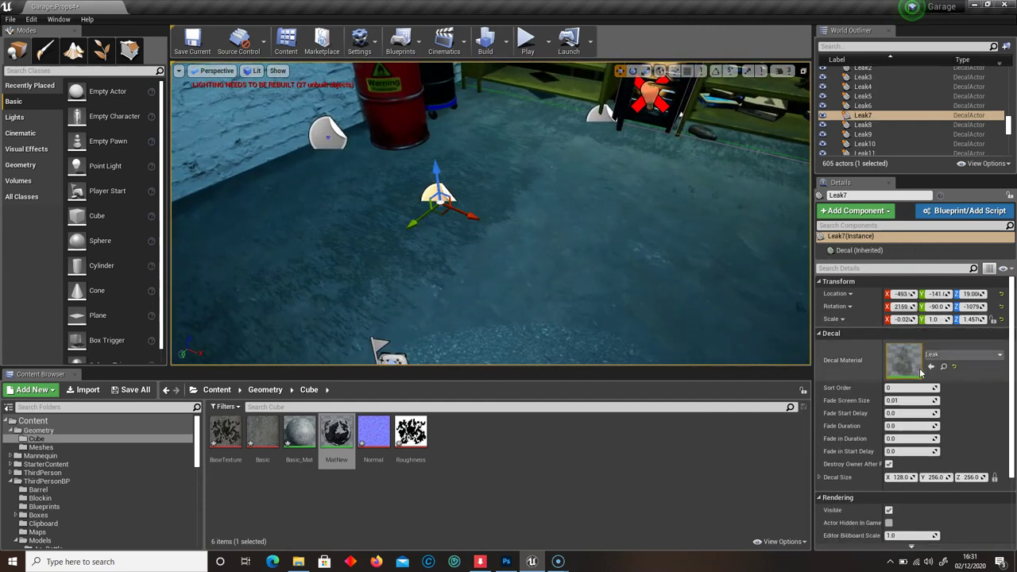
left_click(943, 366)
double_click(262, 437)
right_click_drag(468, 292, 558, 314)
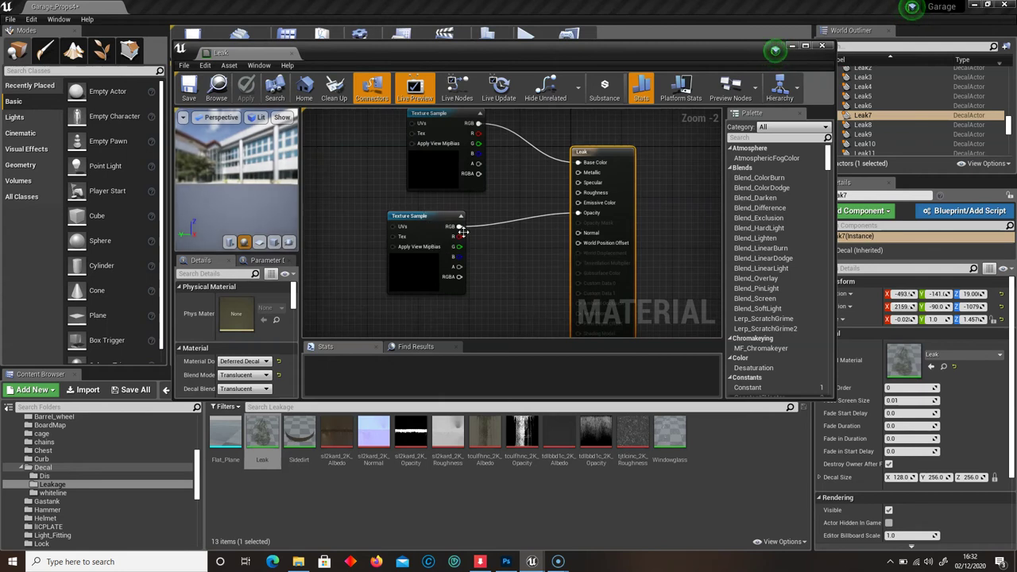
left_click_drag(429, 219, 448, 226)
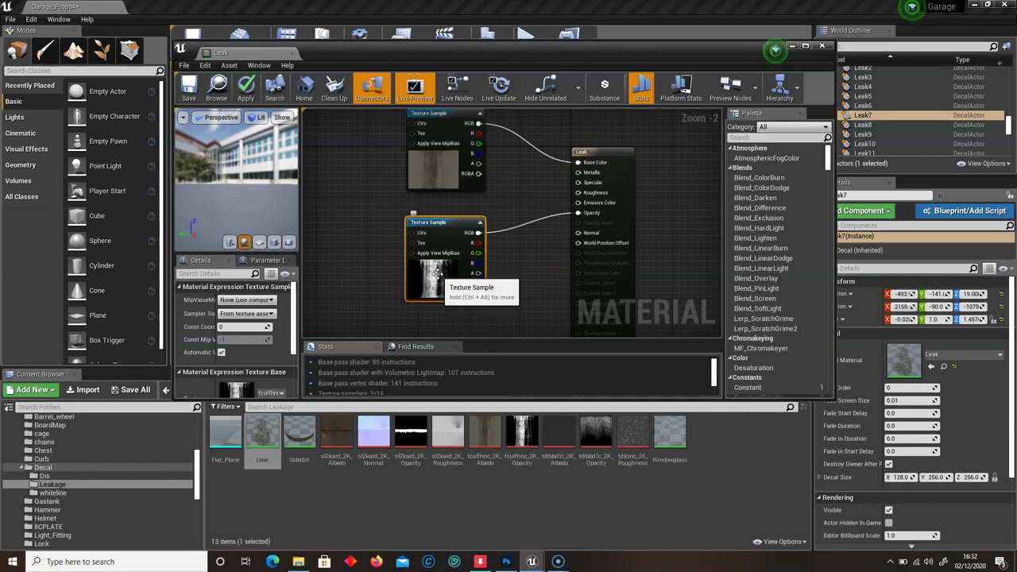
left_click_drag(452, 115, 456, 121)
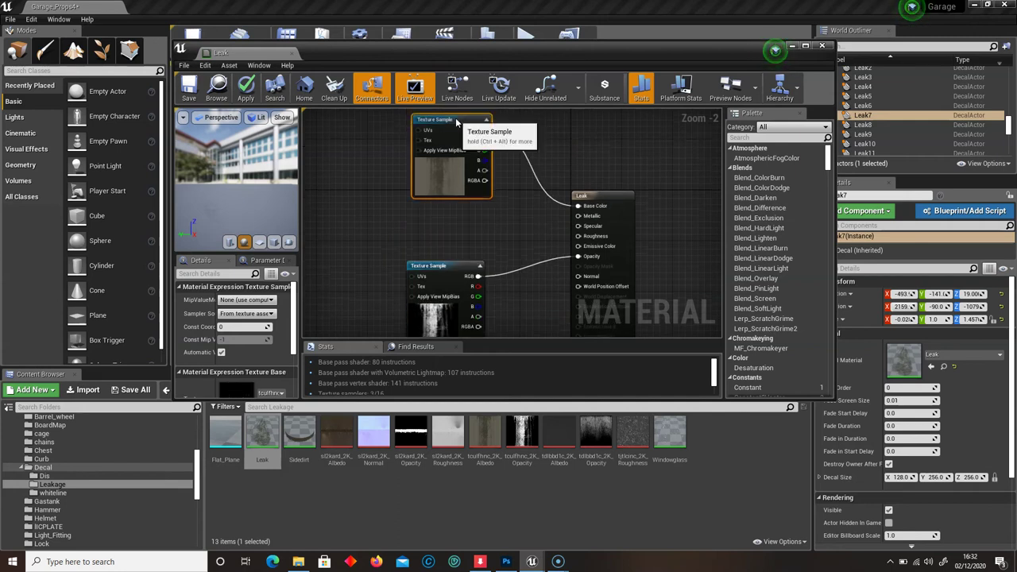
View the tculfhnc_2K_Albedo and tculfhnc_2K_Opacity textures, and close the texture and material editors.
double_click(486, 441)
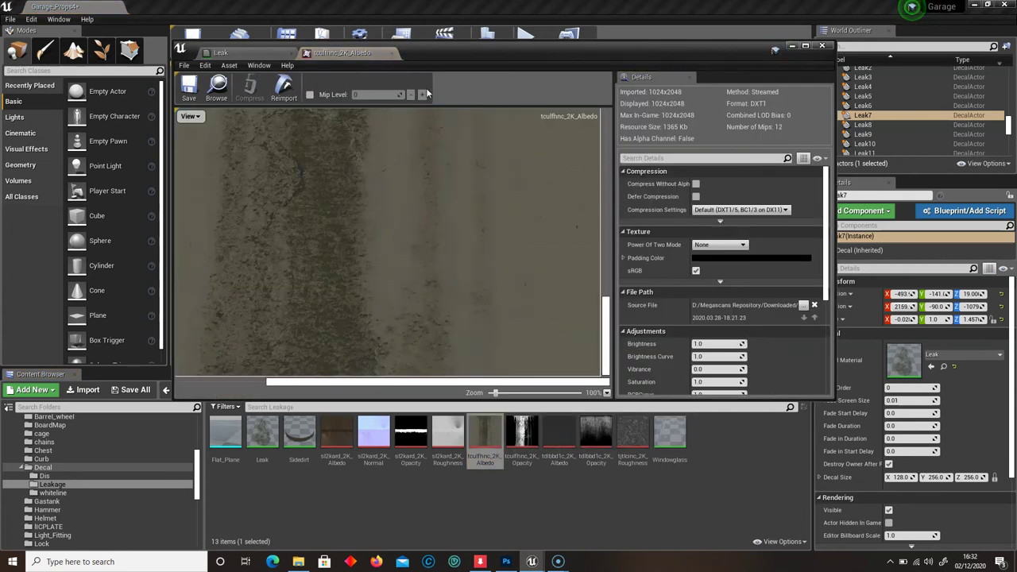
double_click(522, 434)
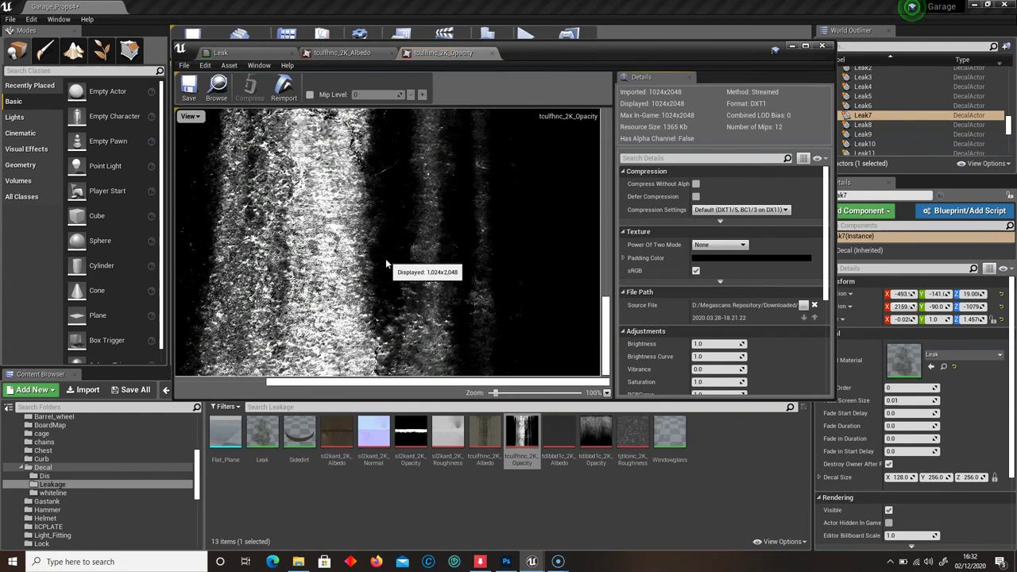
left_click(492, 54)
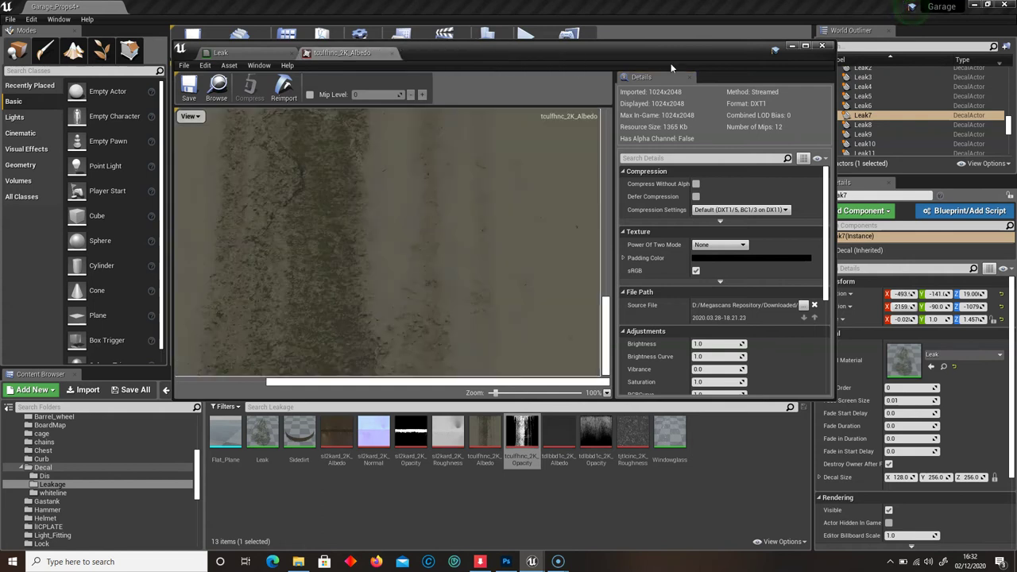
left_click(822, 47)
left_click(588, 314)
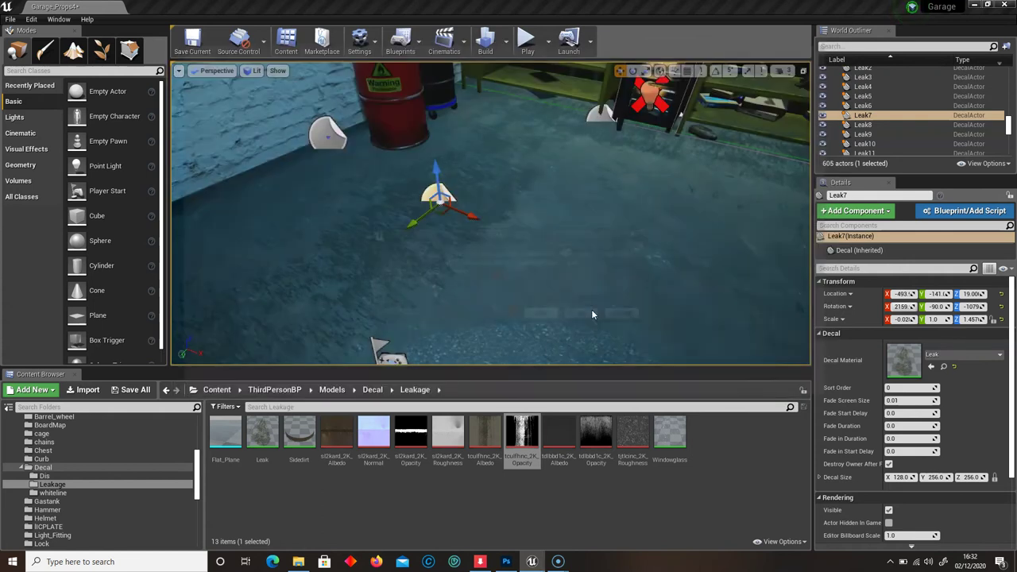
Duplicate the Leak floor decal and place the copy on the slab's top face at about X 203.9, Y -255, Z 155.8.
right_click_drag(527, 286, 566, 286)
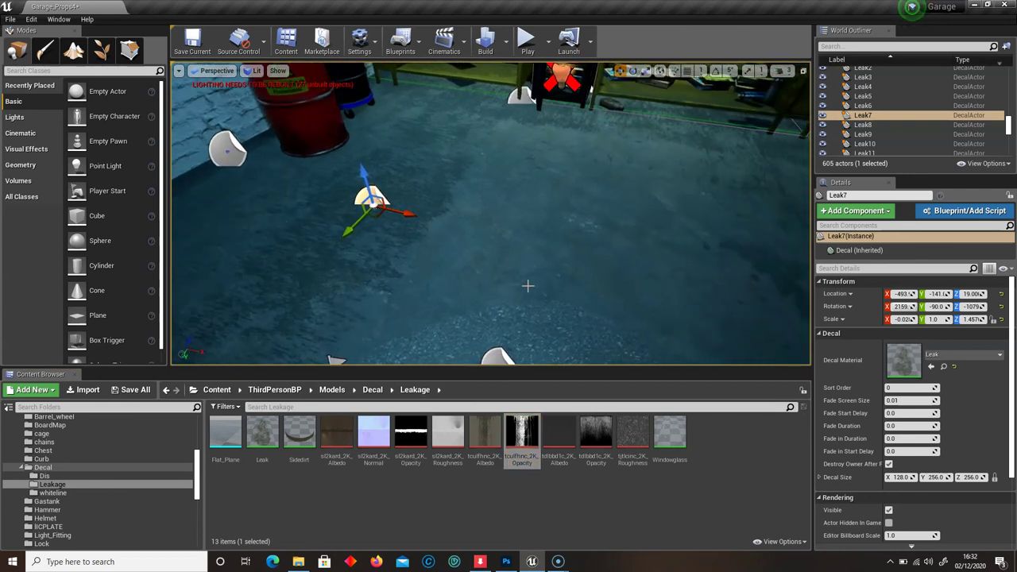
left_click_drag(370, 201, 715, 277, "alt")
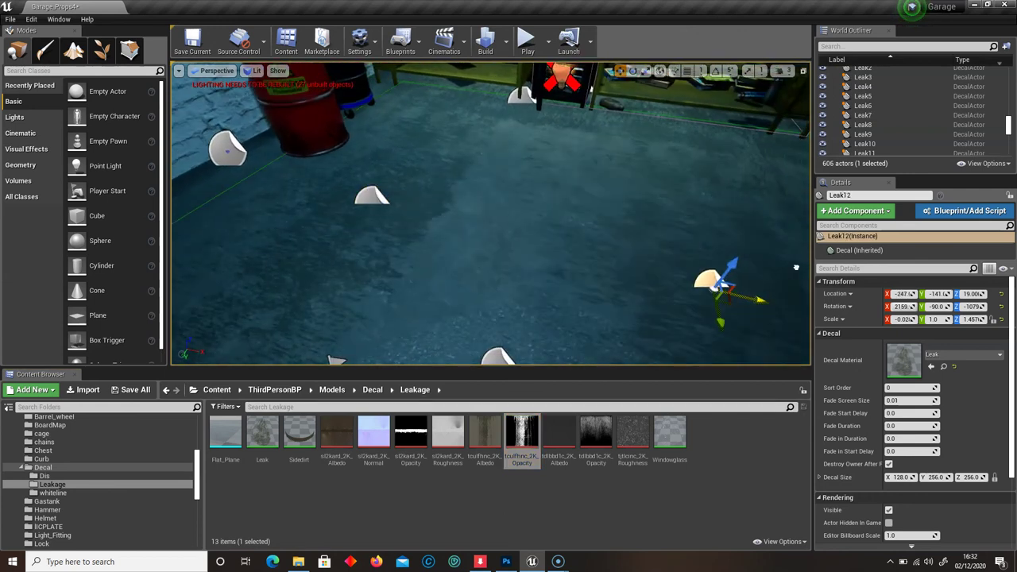
right_click_drag(615, 288, 694, 285)
left_click_drag(324, 237, 564, 237)
right_click_drag(604, 240, 667, 254)
right_click_drag(560, 247, 584, 248)
left_click_drag(533, 261, 504, 263)
left_click_drag(413, 224, 393, 125)
right_click_drag(405, 137, 345, 142)
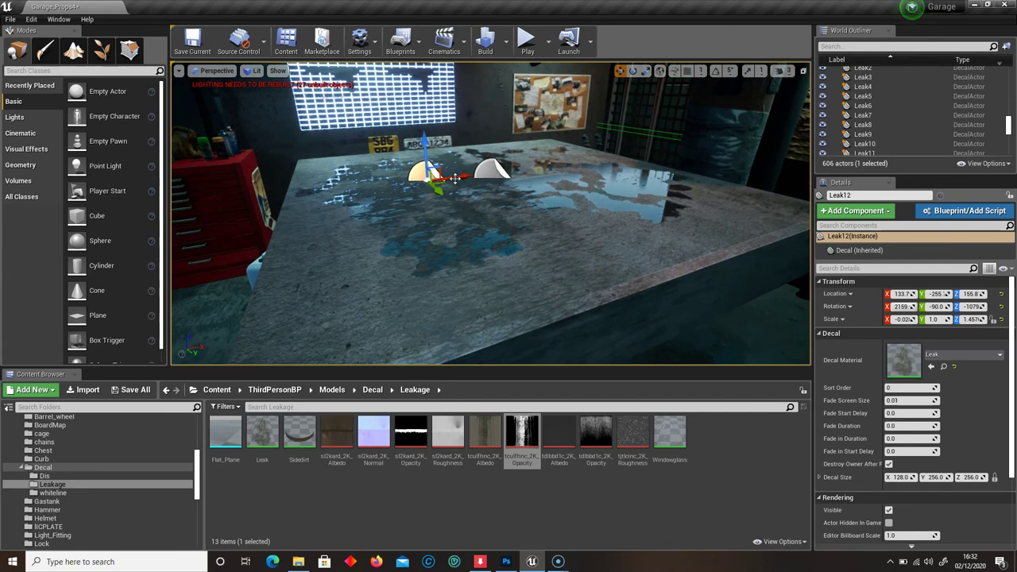
left_click_drag(455, 178, 540, 160)
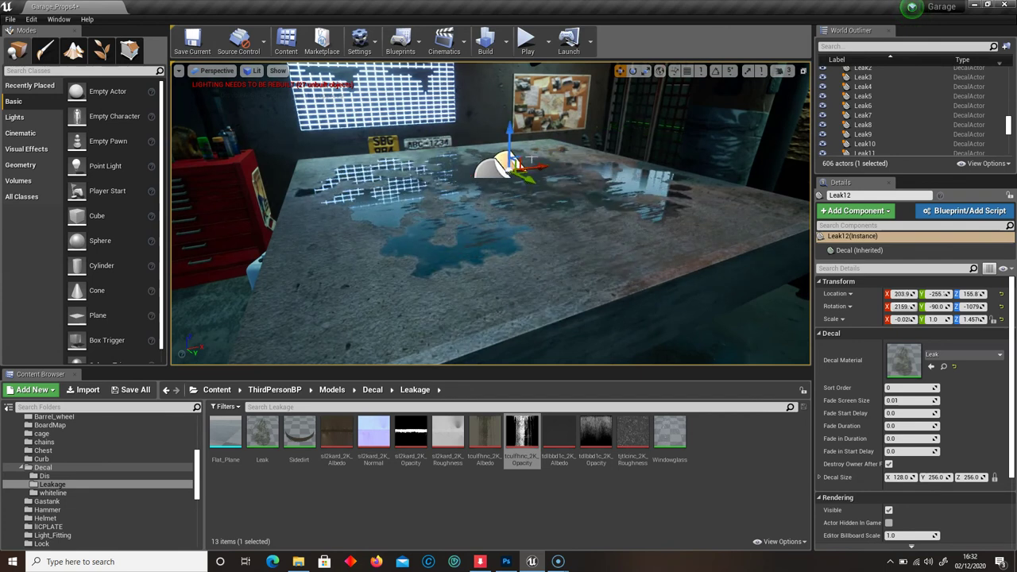
Scale the copied Leak decal to about 0.848 × 0.561 × 1.14 and move it to the slab's edge at X about 319.
mouse_move(451, 222)
right_mouse_down()
mouse_move(429, 229)
mouse_move(450, 205)
right_mouse_up()
key("e")
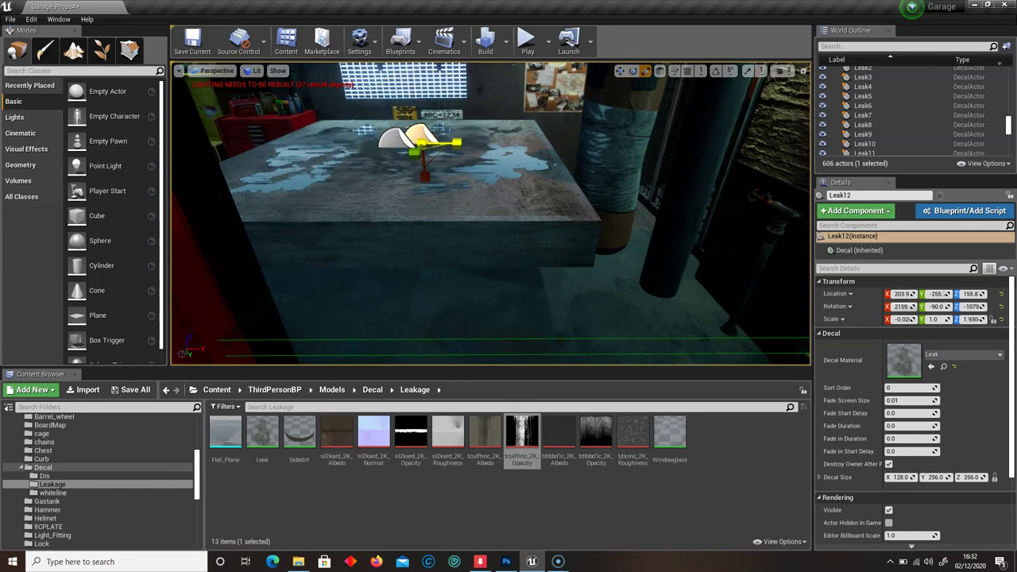
right_click_drag(457, 143, 320, 167)
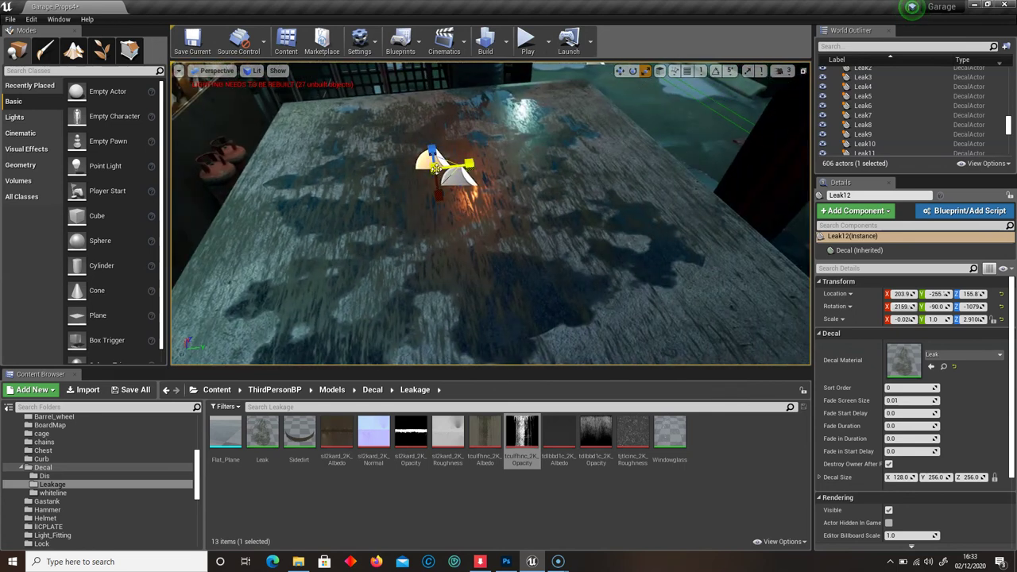
left_click_drag(436, 168, 433, 153)
right_click_drag(403, 195, 484, 203)
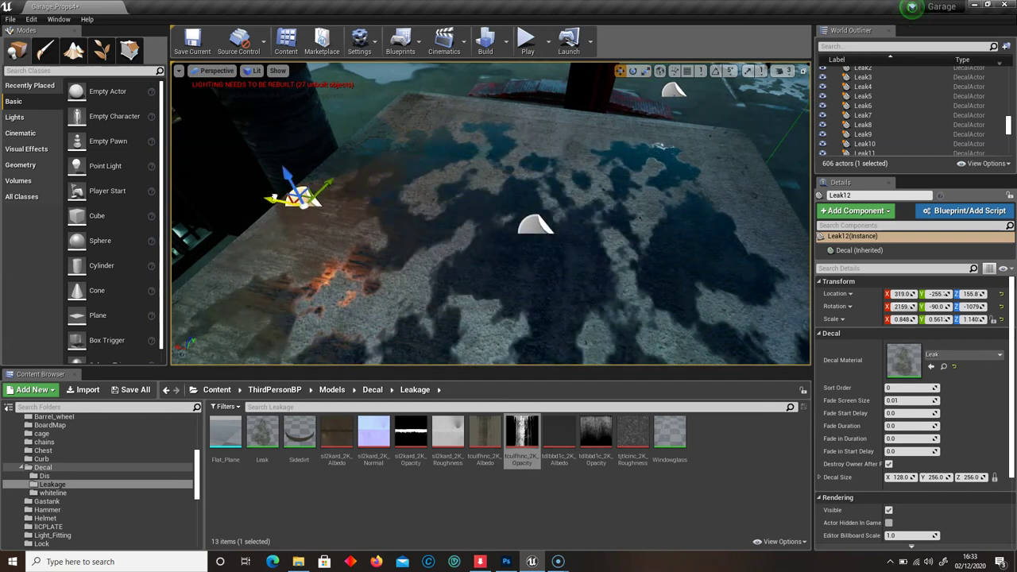
left_click_drag(287, 196, 286, 196)
right_click_drag(317, 191, 222, 191)
right_click_drag(642, 68, 680, 73)
right_click_drag(491, 213, 374, 248)
right_click_drag(441, 215, 445, 224)
Switch to Photoshop and close the 3D object creation options covering the concrete texture.
left_click(506, 562)
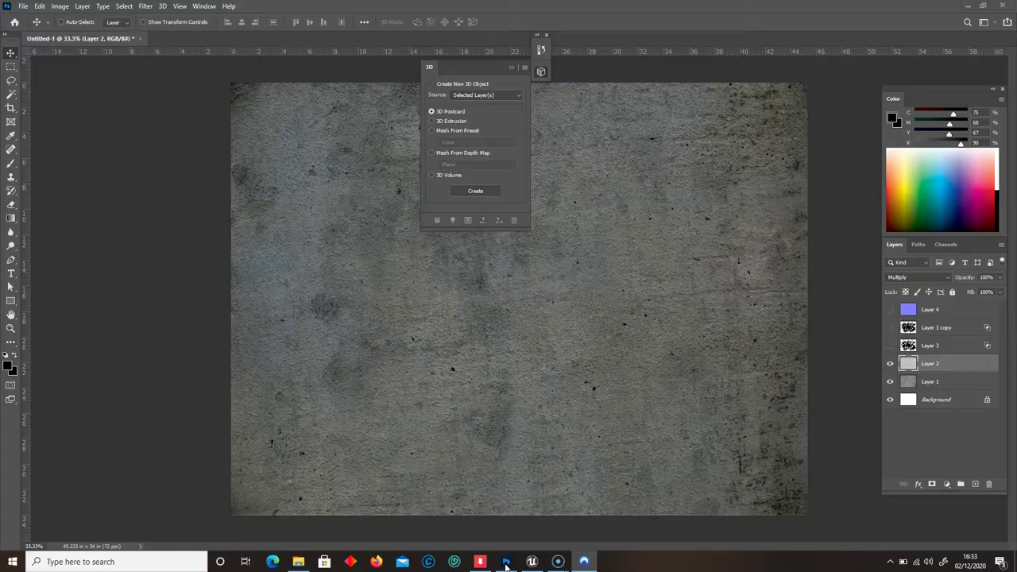
left_click_drag(485, 67, 323, 91)
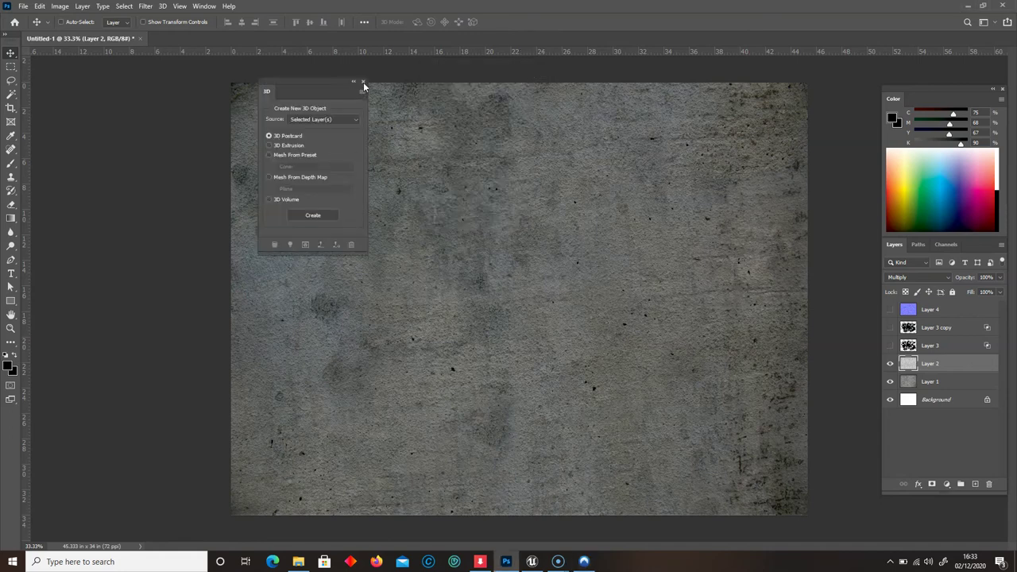
left_click(363, 83)
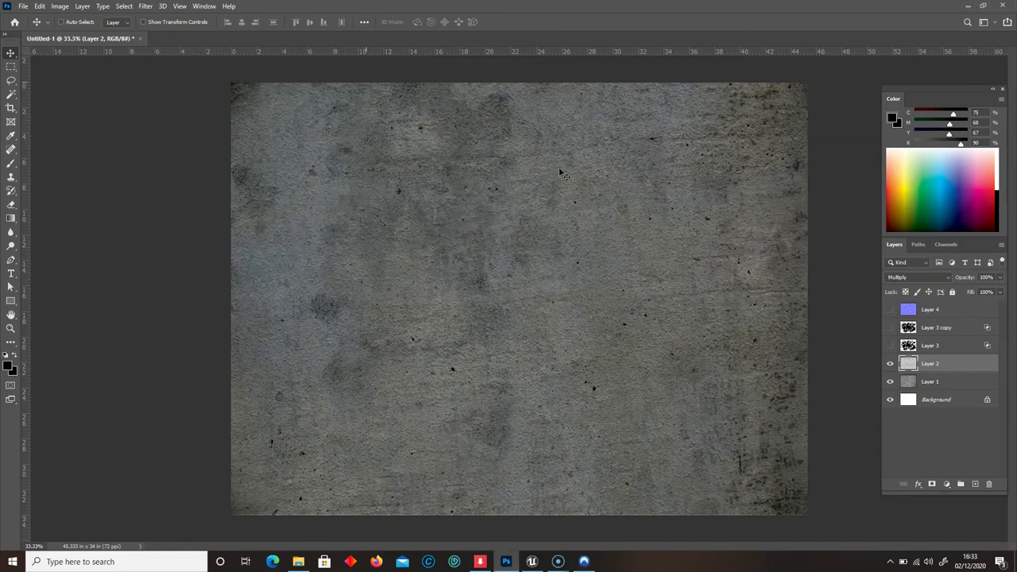
Delete Layer 3, Layer 3 copy and Layer 4, and merge Layer 2 down into Layer 1.
left_click(934, 347)
left_click(953, 314, "shift")
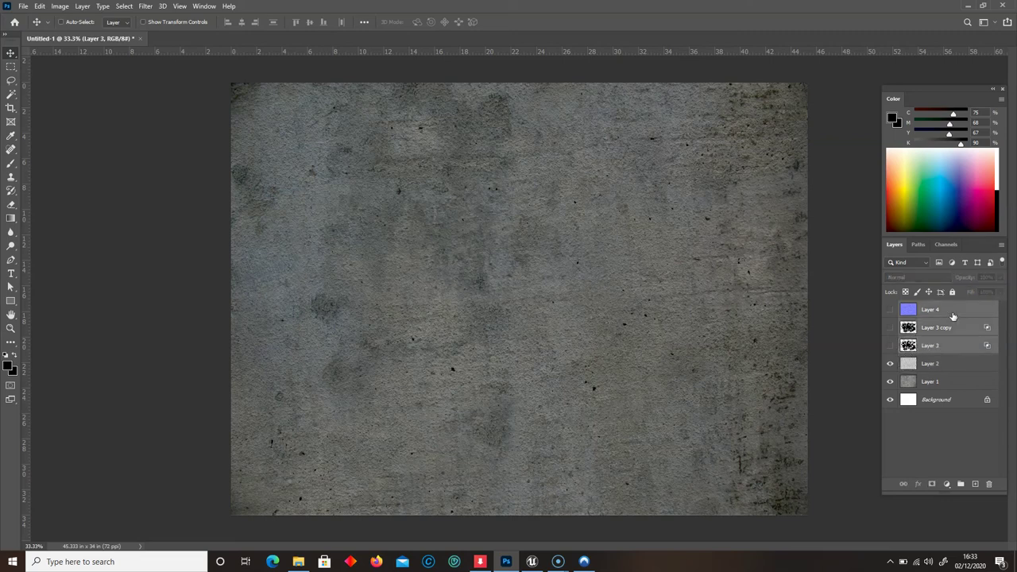
key("Delete")
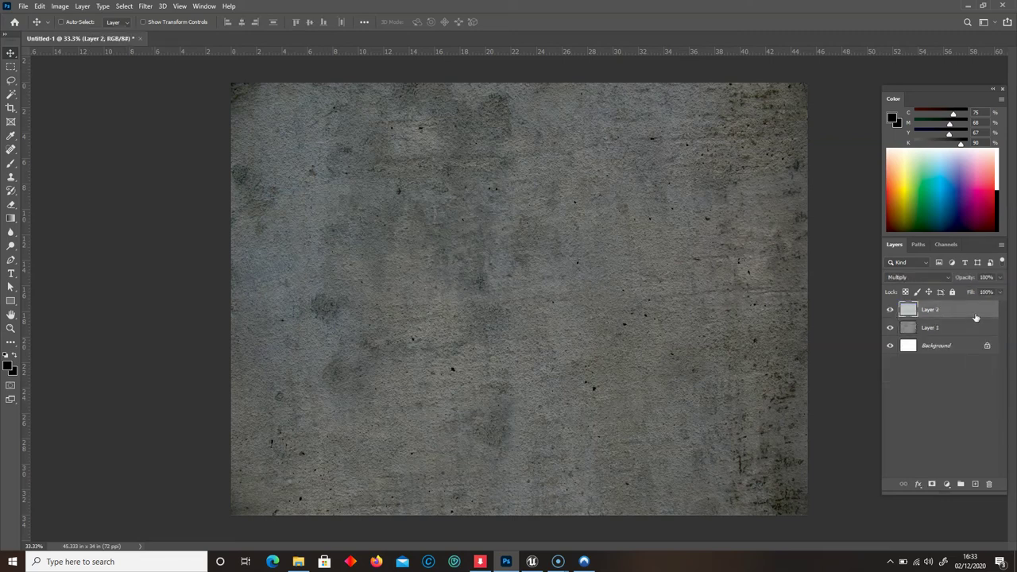
right_click(975, 317)
left_click(865, 418)
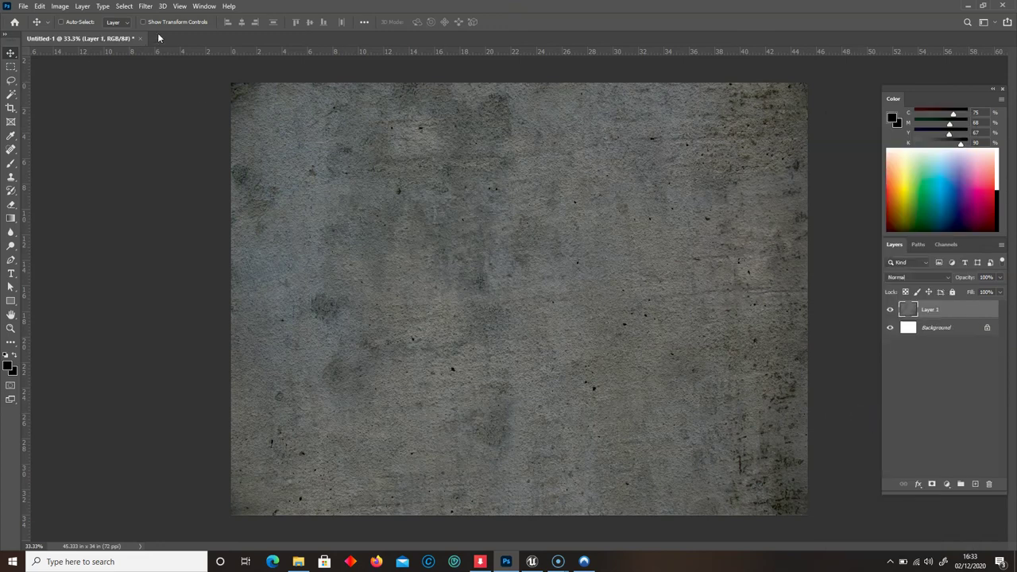
Offset the concrete layer with wrap-around by +1626 pixels horizontally and -1262 pixels vertically to bring its seams near the middle.
left_click(147, 7)
mouse_move(219, 217)
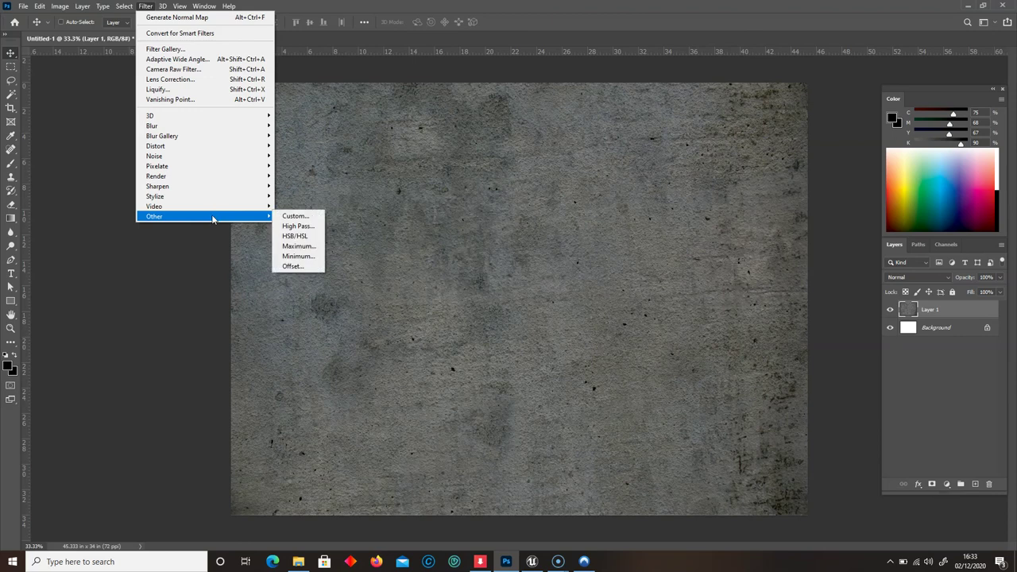
left_click(294, 267)
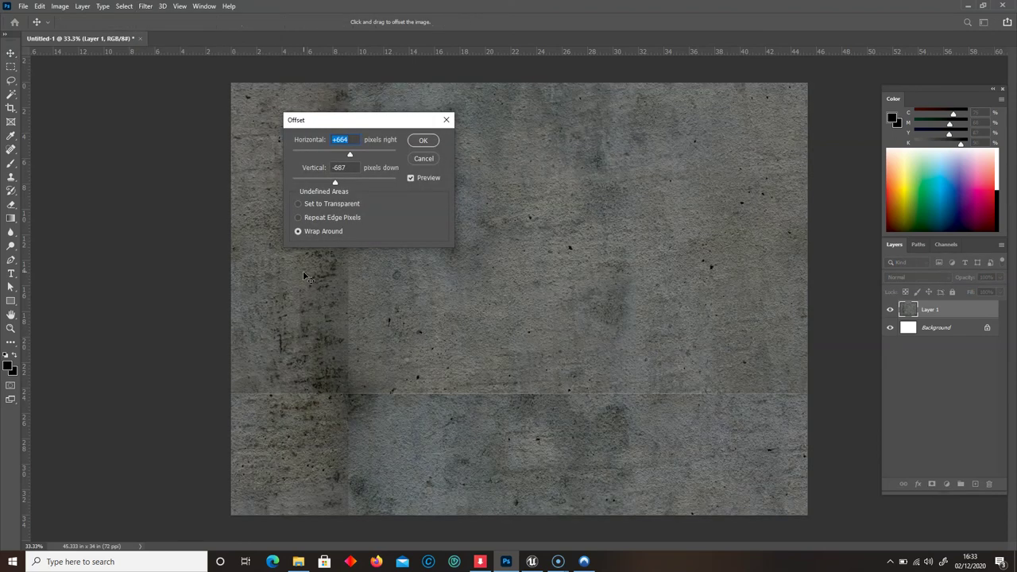
left_click_drag(352, 129, 212, 144)
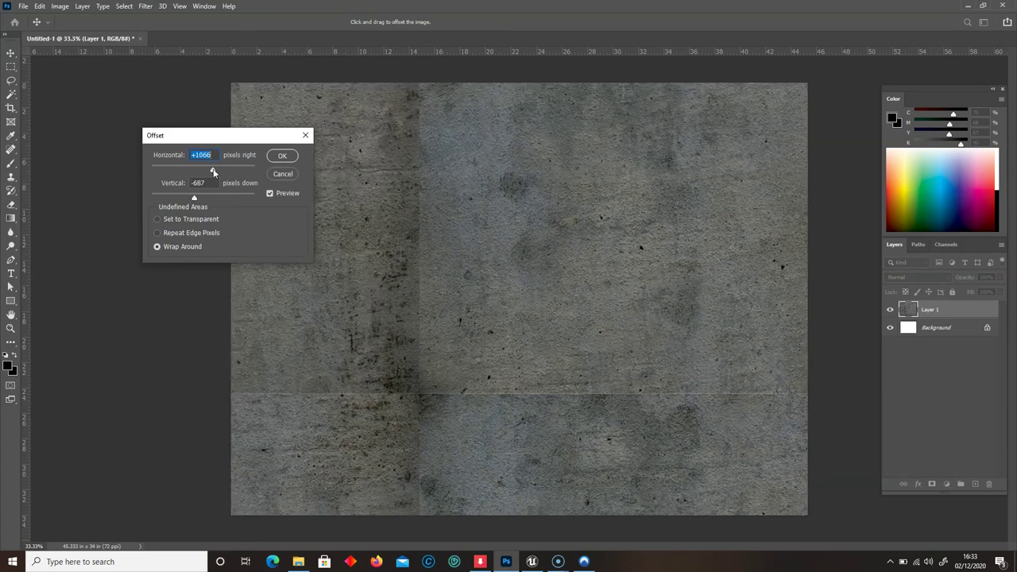
left_click_drag(216, 171, 218, 172)
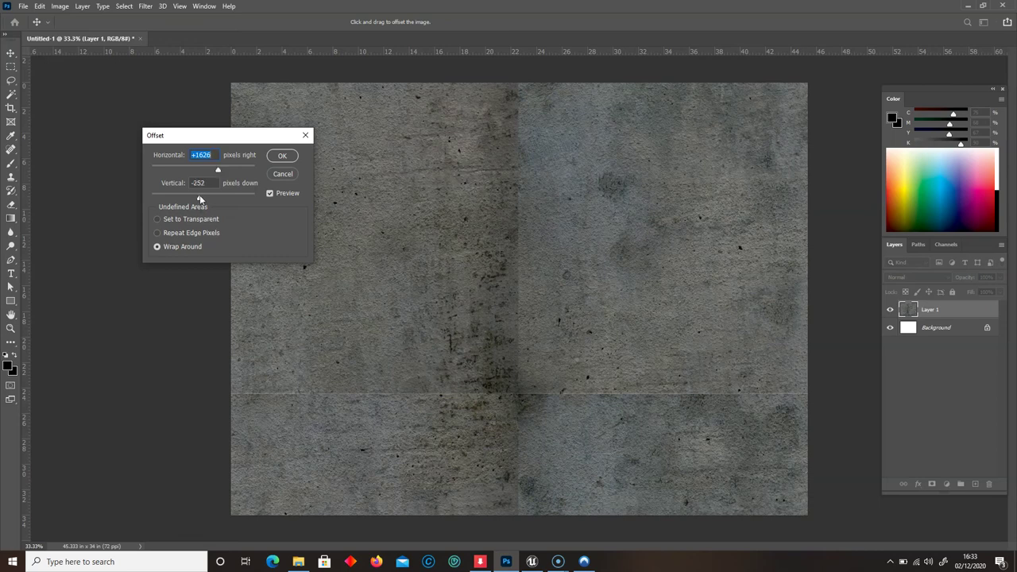
left_click(199, 197)
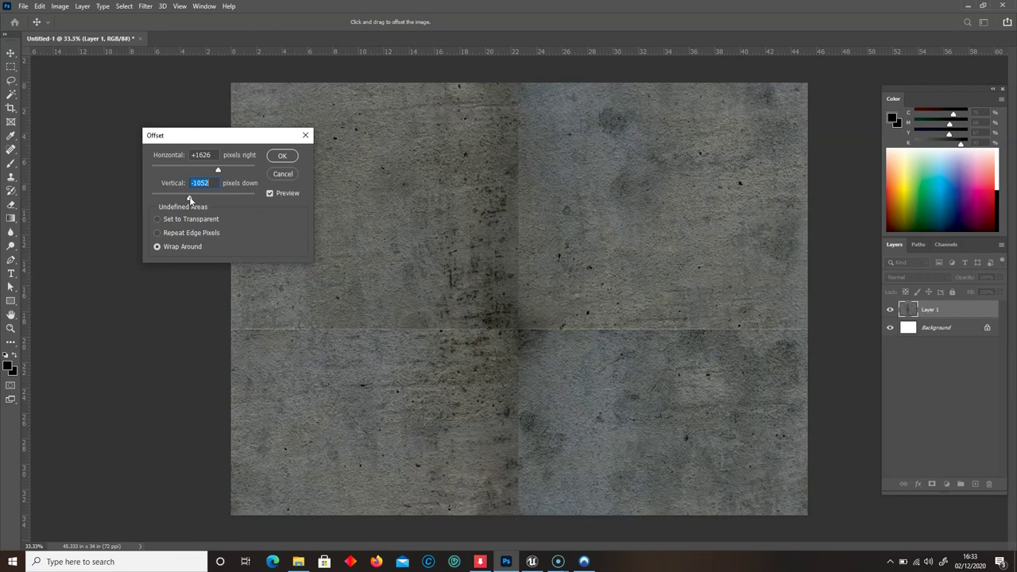
left_click_drag(189, 200, 188, 201)
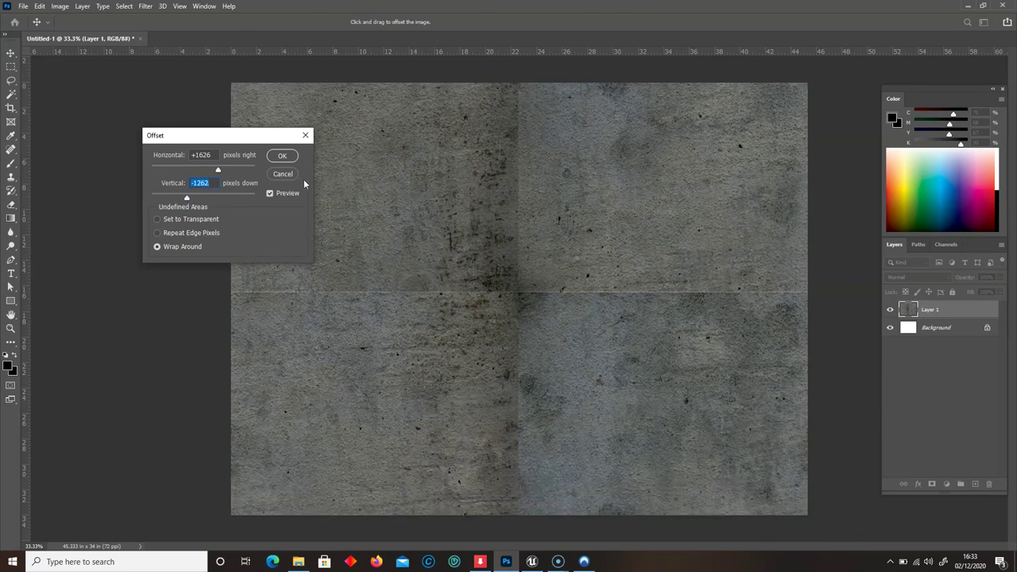
left_click(282, 155)
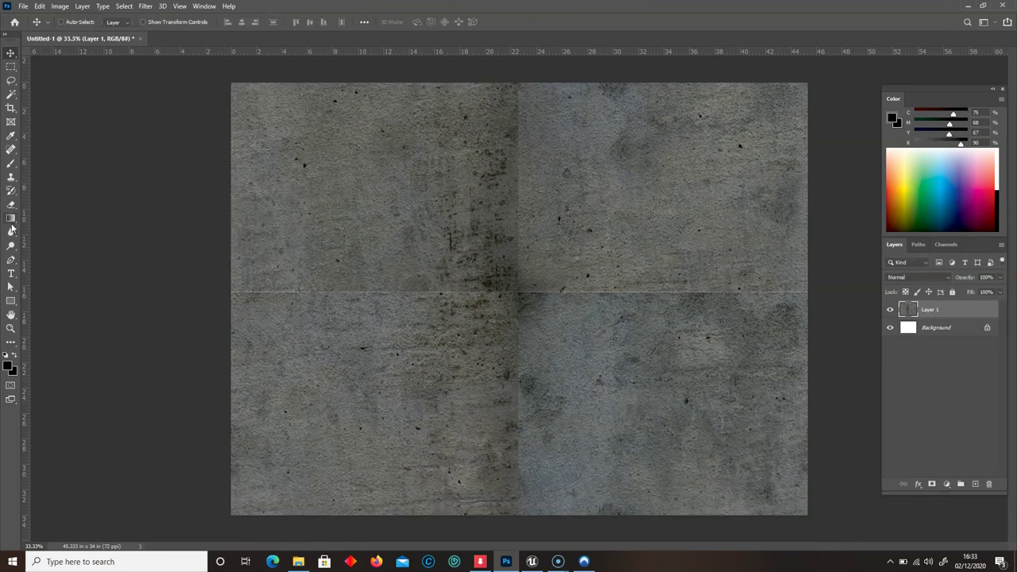
Remove the vertical and horizontal seams crossing the concrete texture with content-aware Spot Healing strokes along each line, using a brush size of 175.
left_click_drag(10, 152, 50, 148)
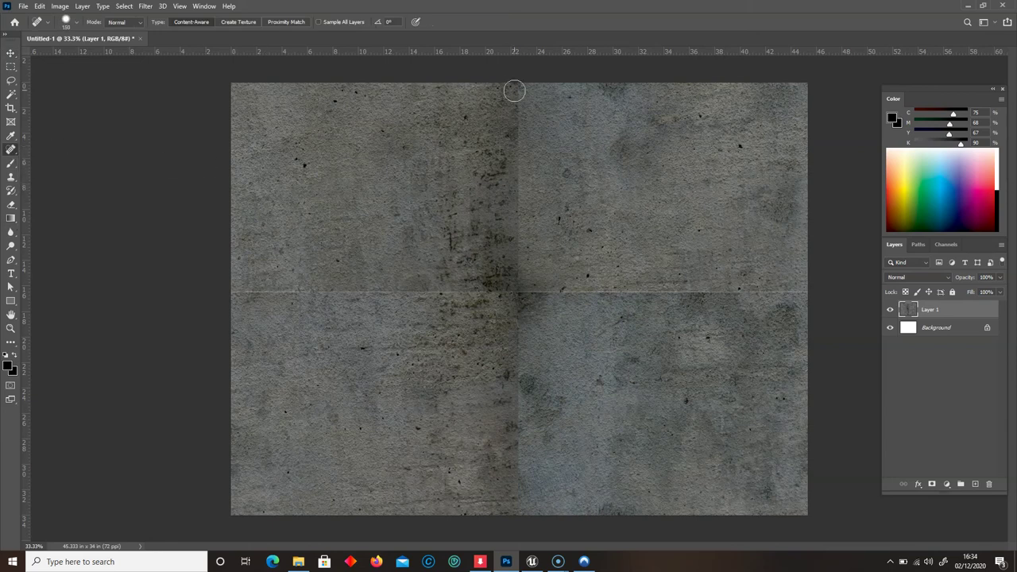
left_click_drag(521, 136, 518, 524)
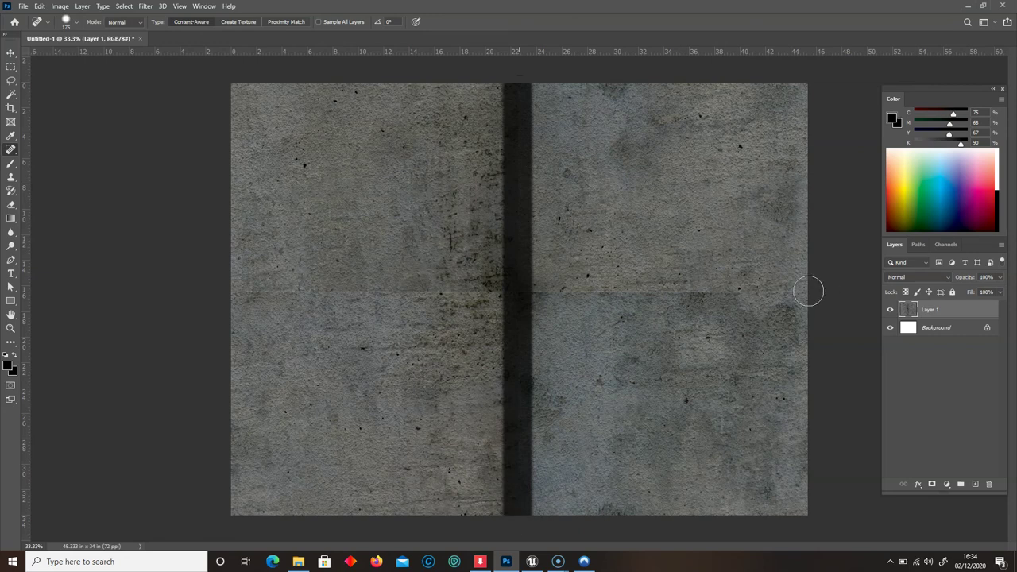
left_click_drag(807, 291, 244, 296, "shift")
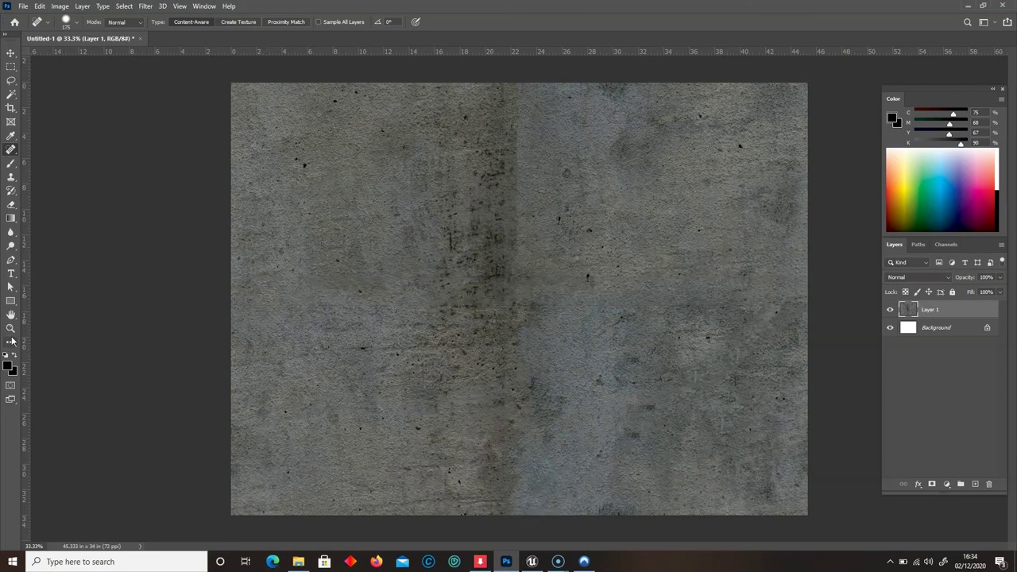
Clone clean concrete over the dark central band and surrounding stained patches with a Clone Stamp brush of size 1000.
left_click(15, 180)
left_click(53, 179)
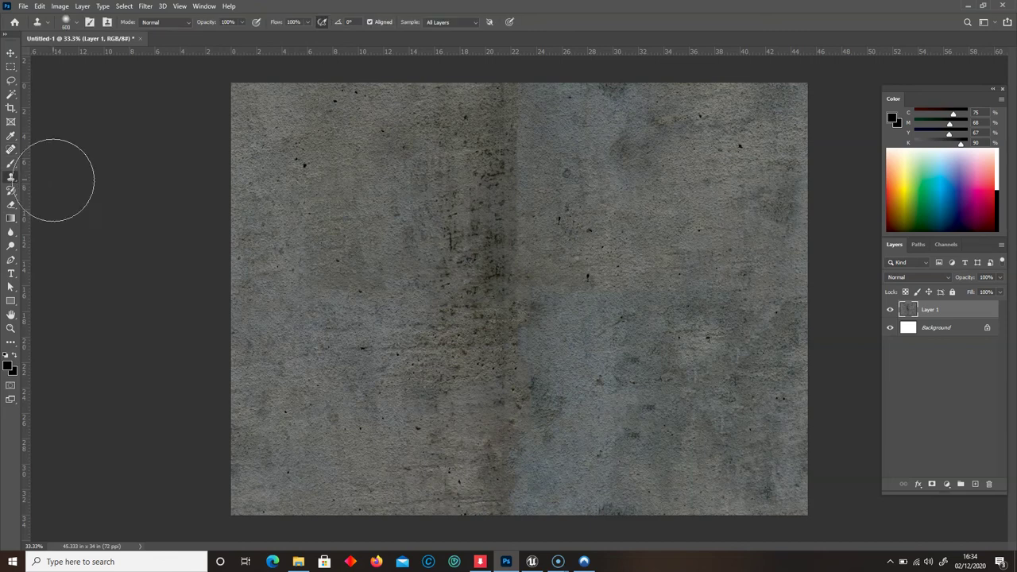
left_click(596, 168, "alt")
key("bracketright")
key("bracketright")
key("bracketright")
key("bracketright")
left_click(518, 166)
left_click(608, 170, "alt")
left_click(519, 130)
left_click(414, 389, "alt")
left_click(499, 299)
left_click(341, 387, "alt")
left_click(500, 332)
left_click(403, 225, "alt")
left_click(561, 361)
left_click(642, 241, "alt")
left_click(601, 319)
left_click(400, 425, "alt")
left_click_drag(566, 429, 606, 432)
left_click(382, 441, "alt")
left_click(519, 460)
left_click(696, 201, "alt")
left_click(526, 138)
left_click(387, 418, "alt")
left_click(397, 275, "alt")
left_click(515, 237)
left_click(528, 396)
left_click(729, 206, "alt")
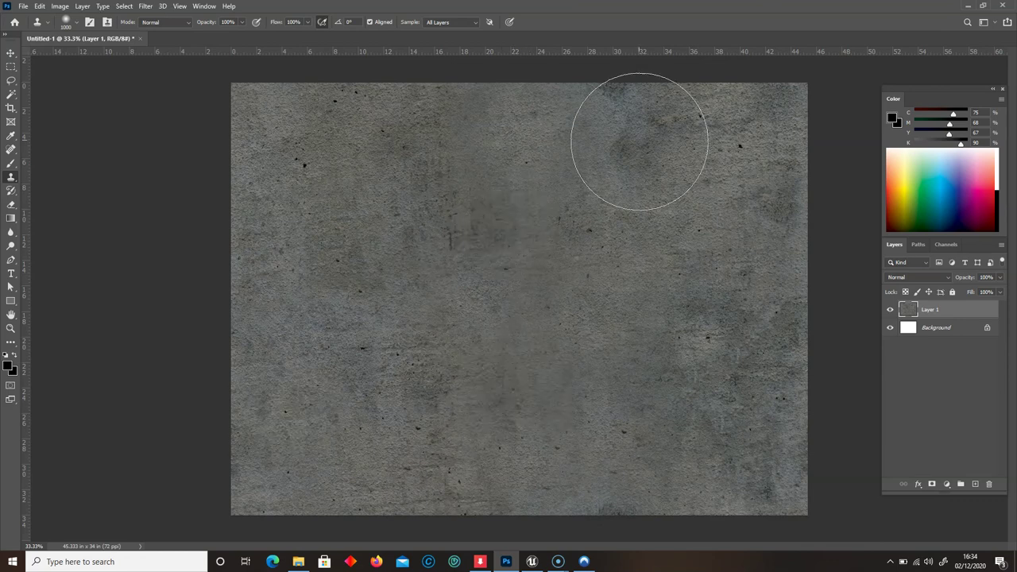
left_click(640, 141)
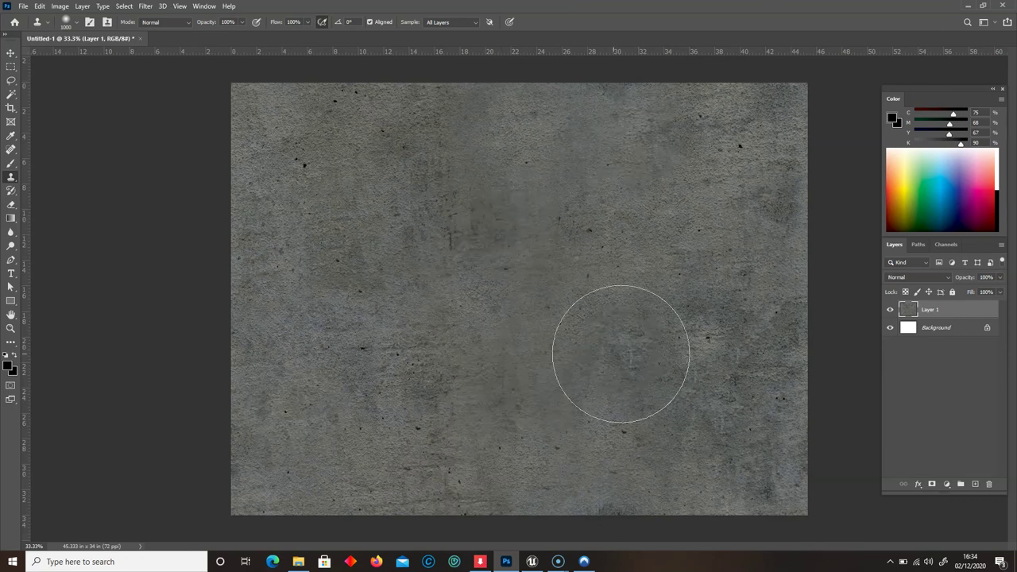
Reapply the wrap-around Offset of +1626 and -1262 pixels, and stamp over a patch in the texture's upper-left area.
left_click(145, 7)
mouse_move(213, 216)
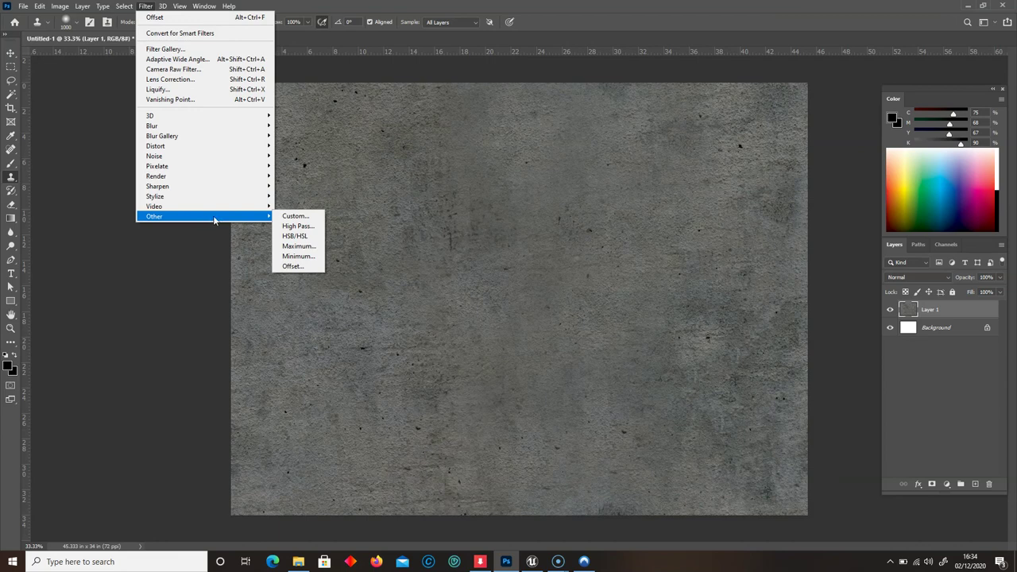
left_click(303, 269)
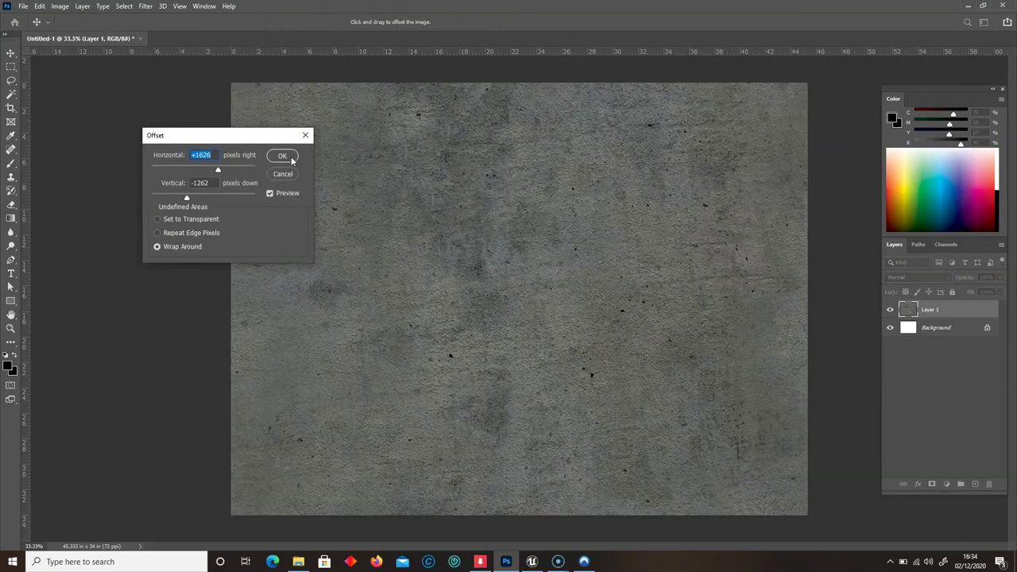
left_click(284, 156)
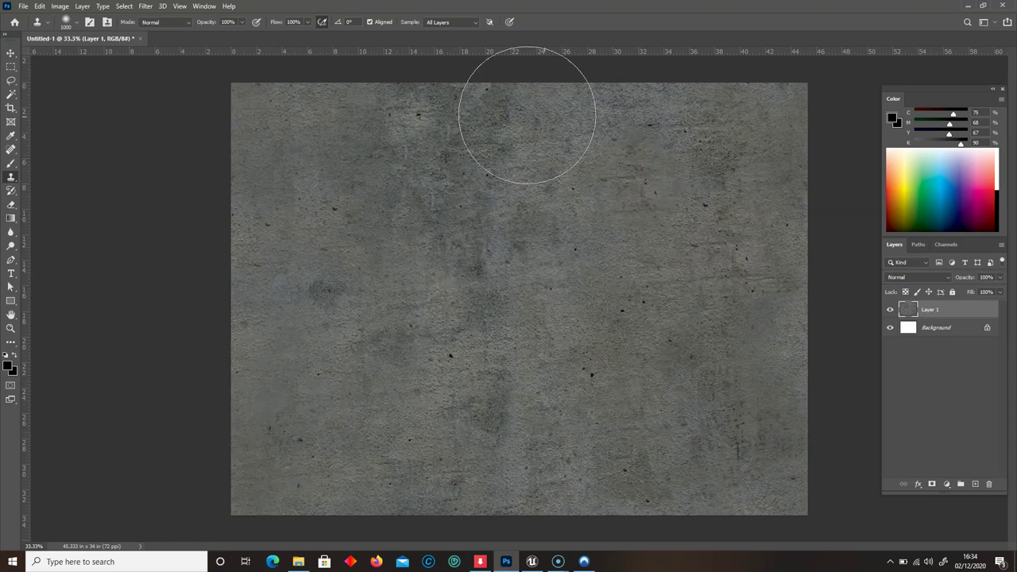
left_click(318, 123)
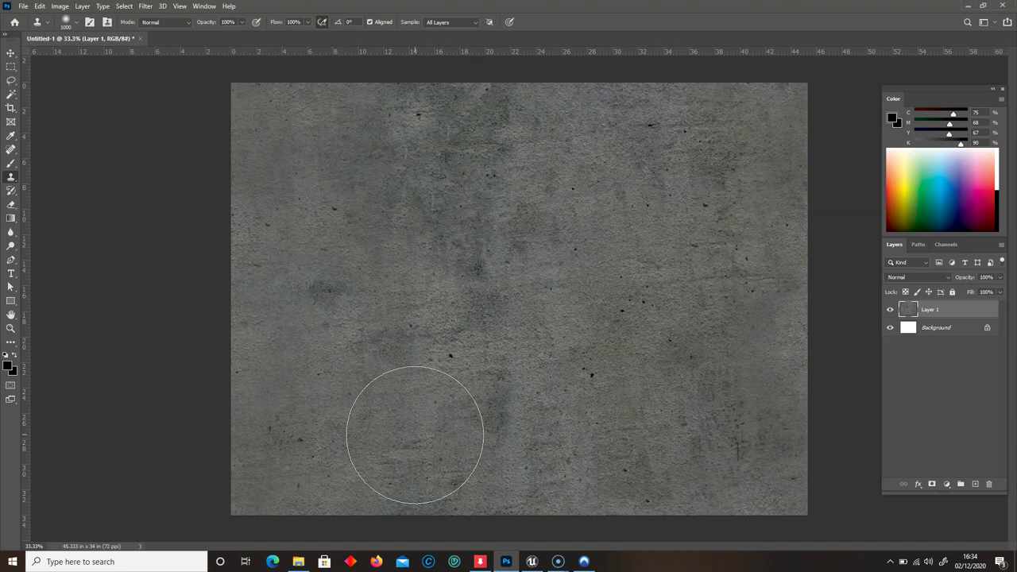
left_click(10, 81)
left_click_drag(434, 82, 343, 84)
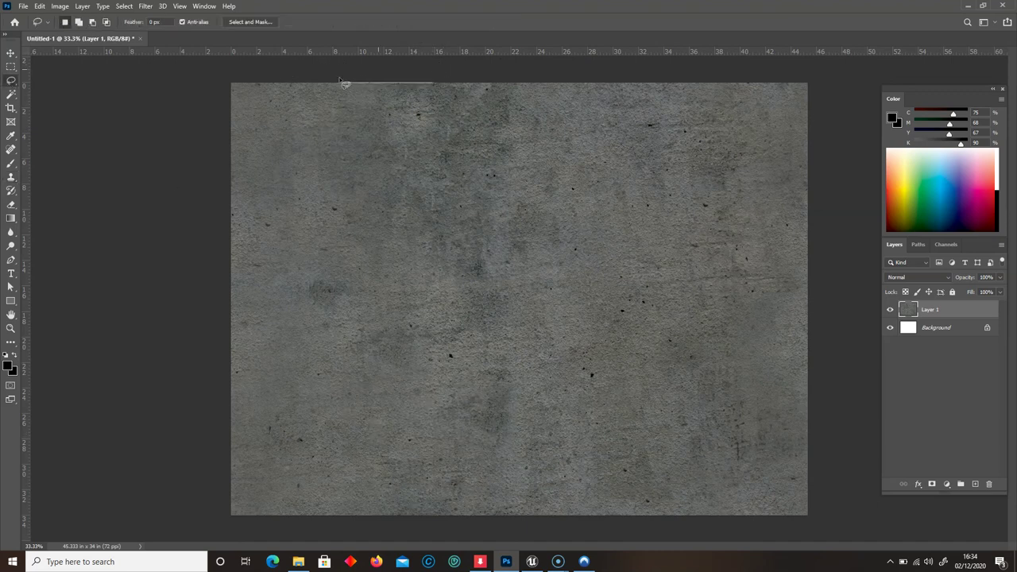
mouse_move(353, 338)
left_mouse_down()
mouse_move(443, 426)
mouse_move(515, 343)
mouse_move(537, 131)
left_mouse_up()
left_click_drag(501, 78, 502, 80)
key("ctrl+d")
left_click(11, 151)
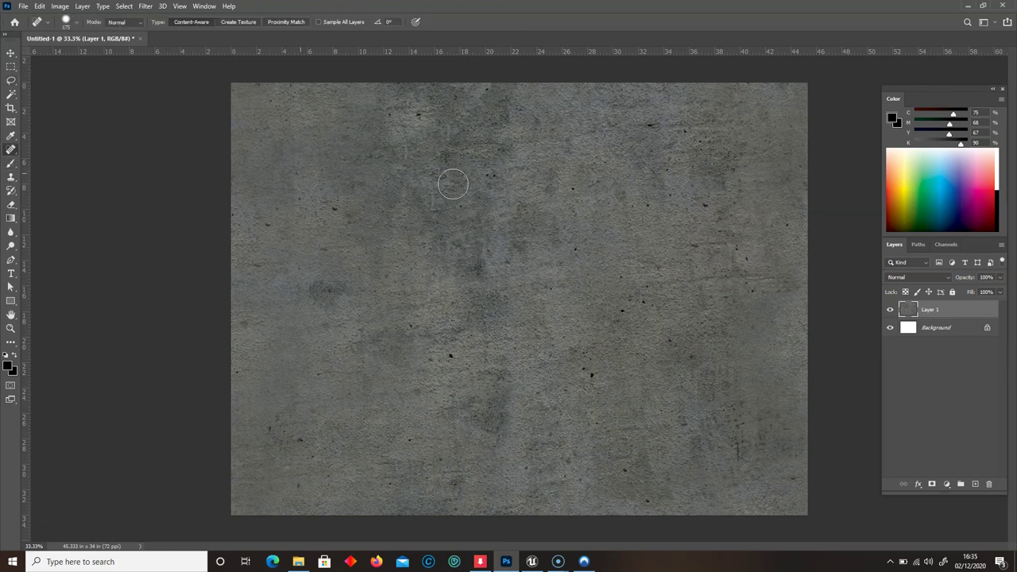
Clone lighter concrete over the remaining dark stains in the upper middle, centre and left of the texture with the Clone Stamp.
left_click(12, 179)
left_click(47, 177)
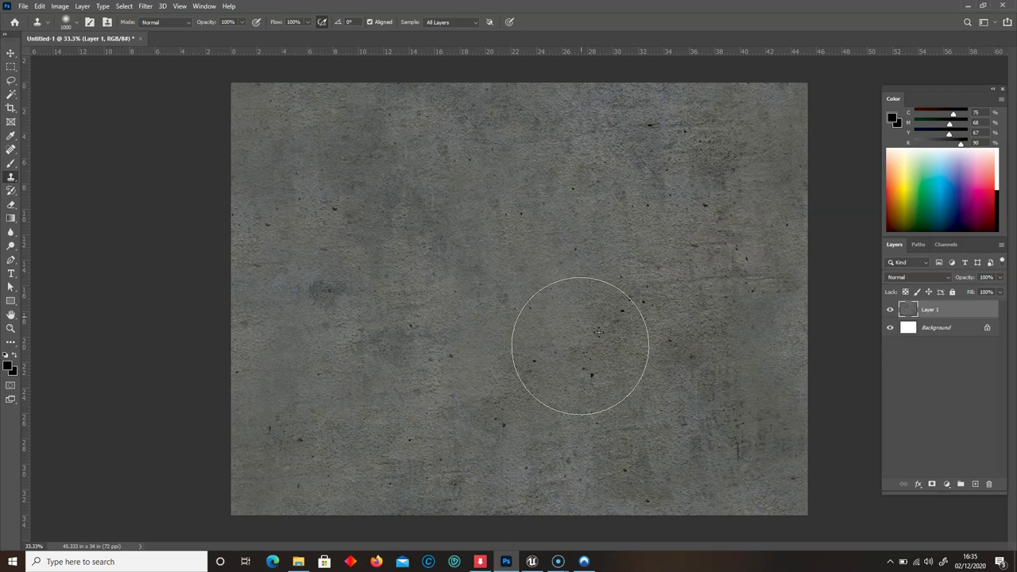
left_click(380, 319)
left_click(589, 206, "alt")
left_click(337, 305)
left_click(337, 296)
left_click(629, 284, "alt")
Apply the wrap-around Offset of +1626 and -1262 pixels twice more to check the texture for seams.
left_click(145, 5)
mouse_move(181, 215)
left_click(293, 265)
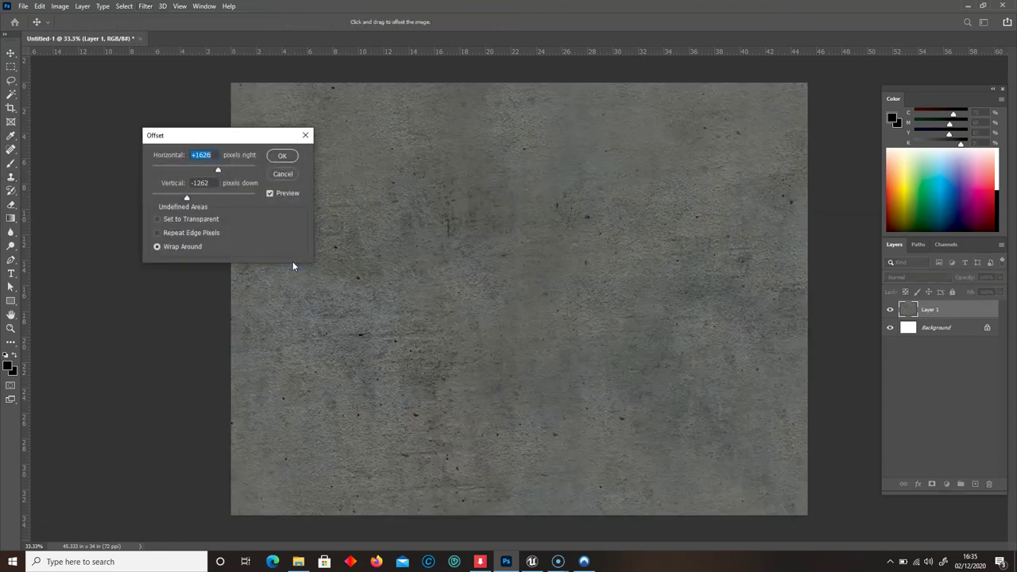
left_click(282, 156)
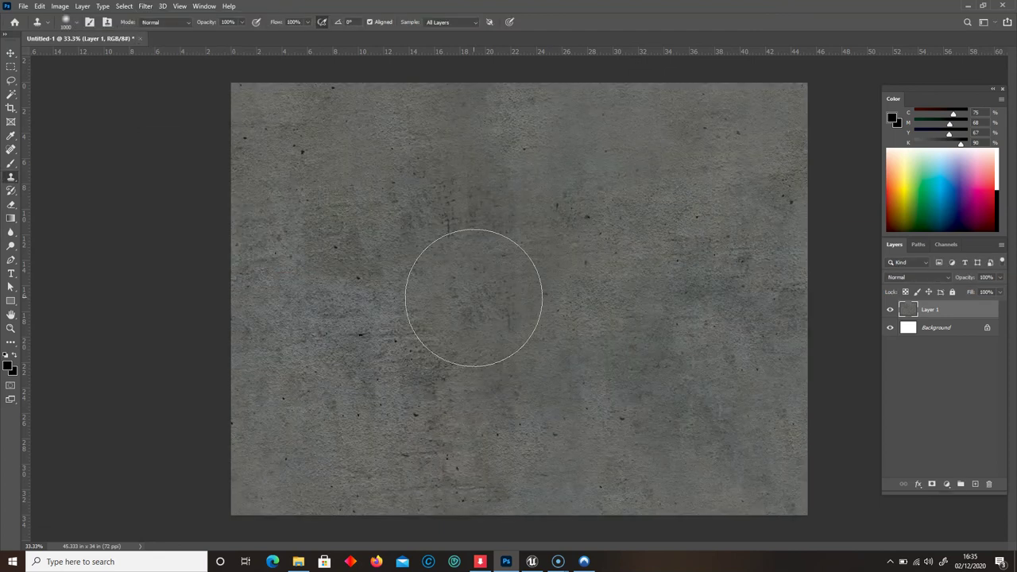
left_click(148, 8)
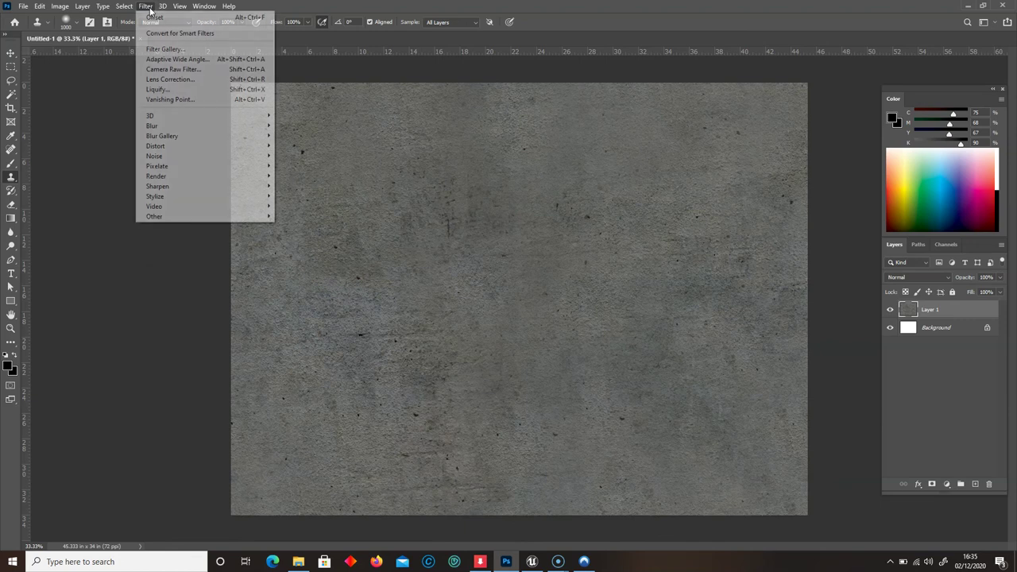
left_click(288, 266)
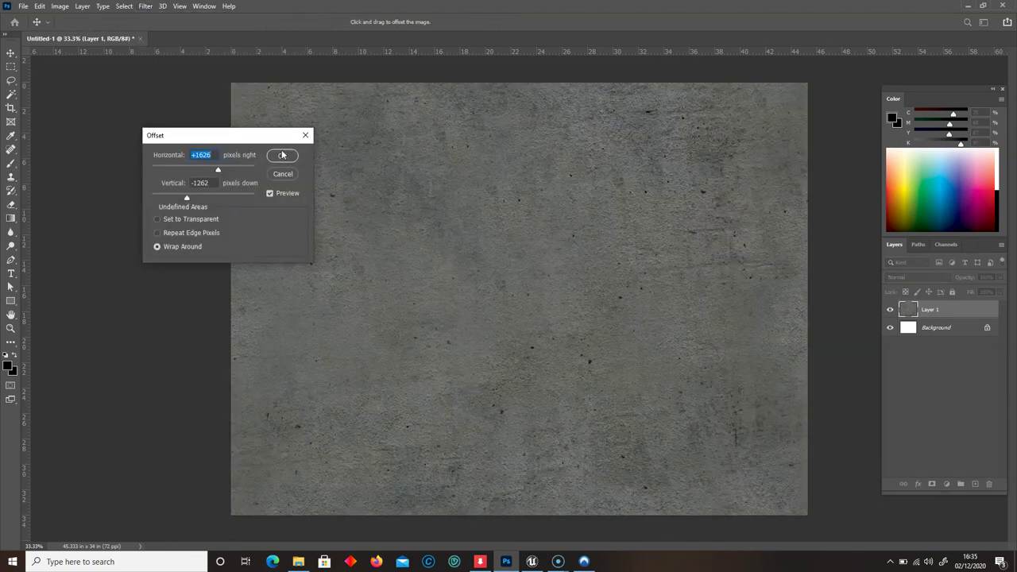
left_click(282, 155)
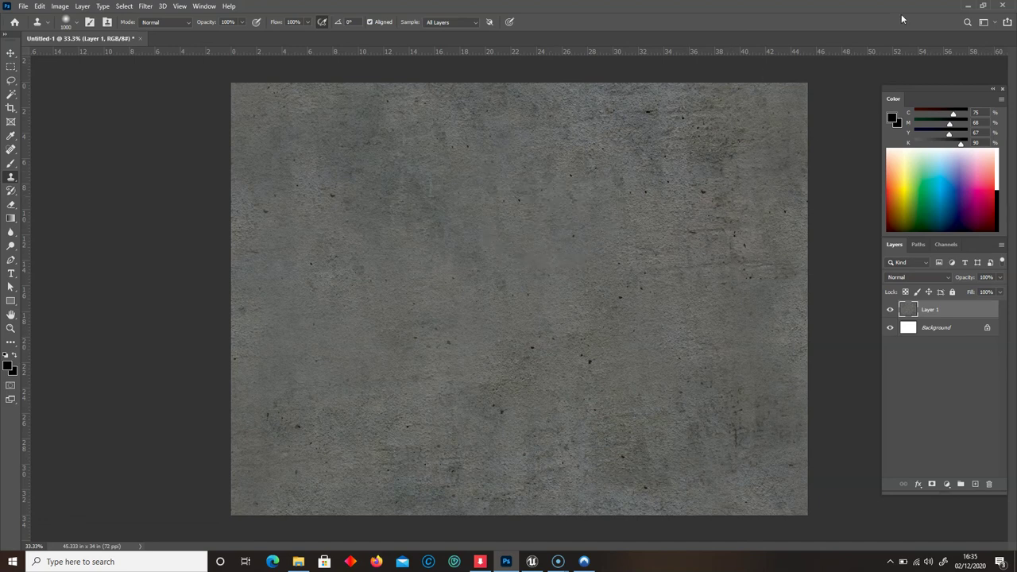
Switch to Unreal Engine and shift the Leak decal at the slab's edge to X about 310.7.
left_click(966, 6)
right_click_drag(491, 213, 522, 237)
mouse_move(662, 166)
left_mouse_down()
mouse_move(683, 158)
mouse_move(664, 165)
left_mouse_up()
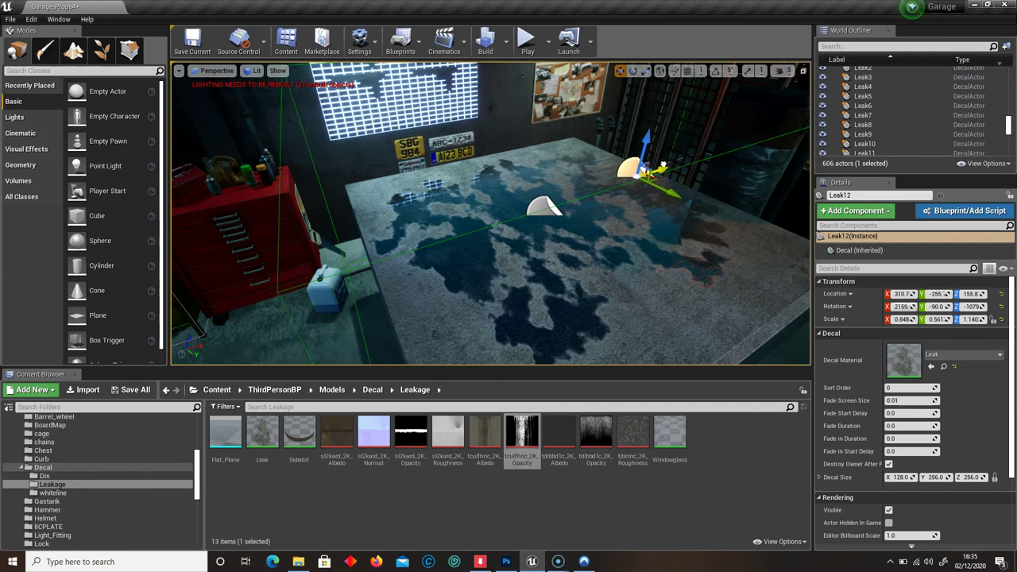
right_click_drag(665, 165, 723, 157)
right_click_drag(588, 183, 592, 181)
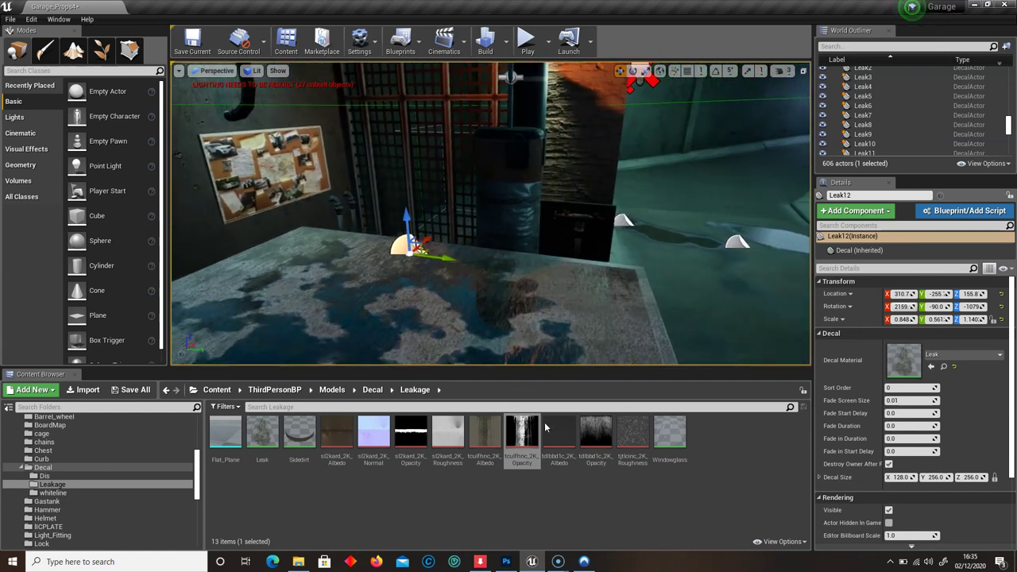
mouse_move(558, 561)
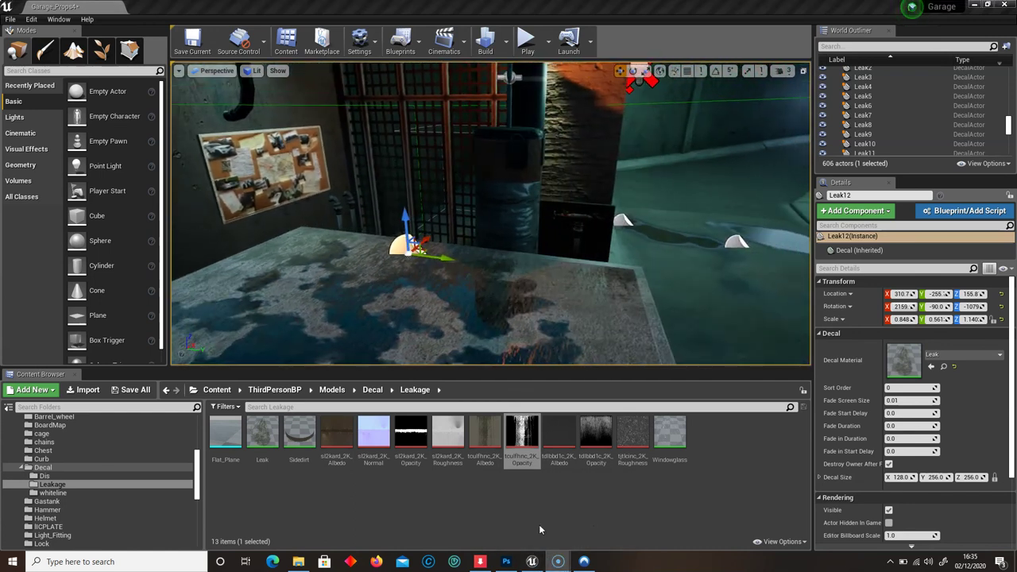